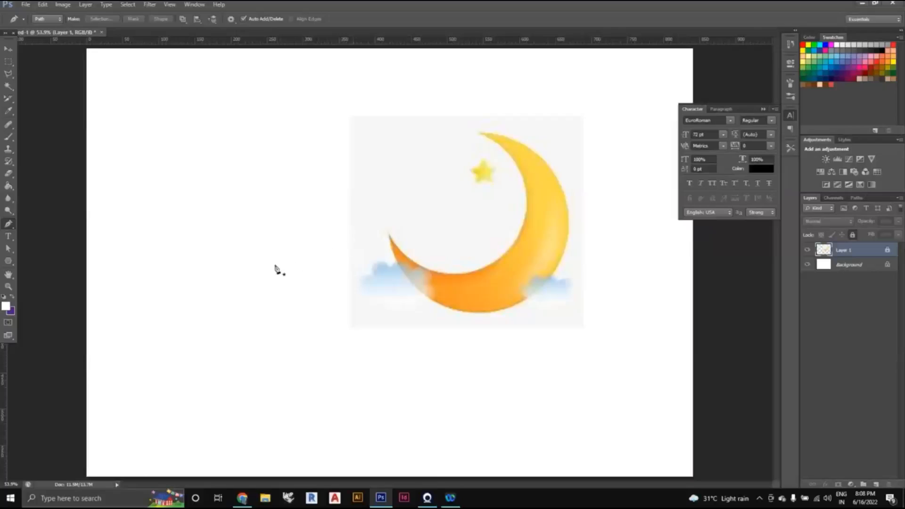
{"action": "left_click", "coordinate": [169, 202]}
{"action": "left_click", "coordinate": [332, 201]}
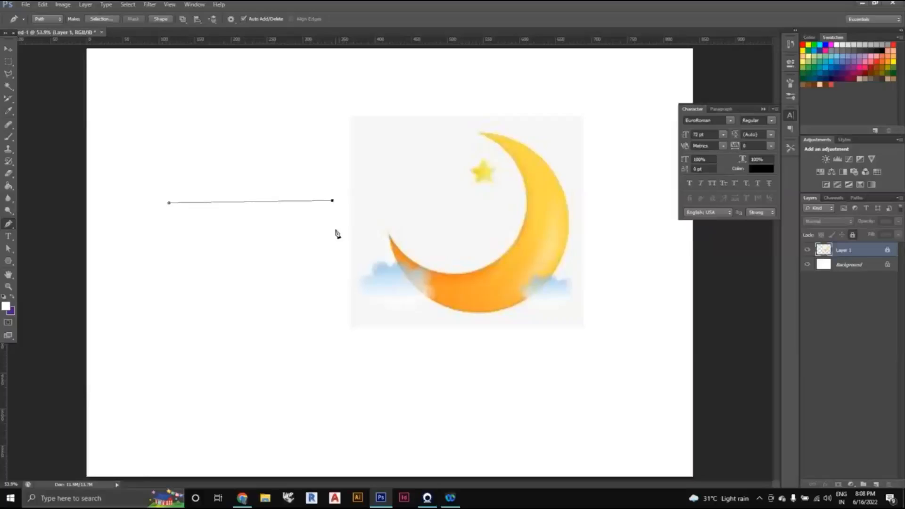
{"action": "key", "text": "ctrl+z"}
{"action": "key", "text": "ctrl+z"}
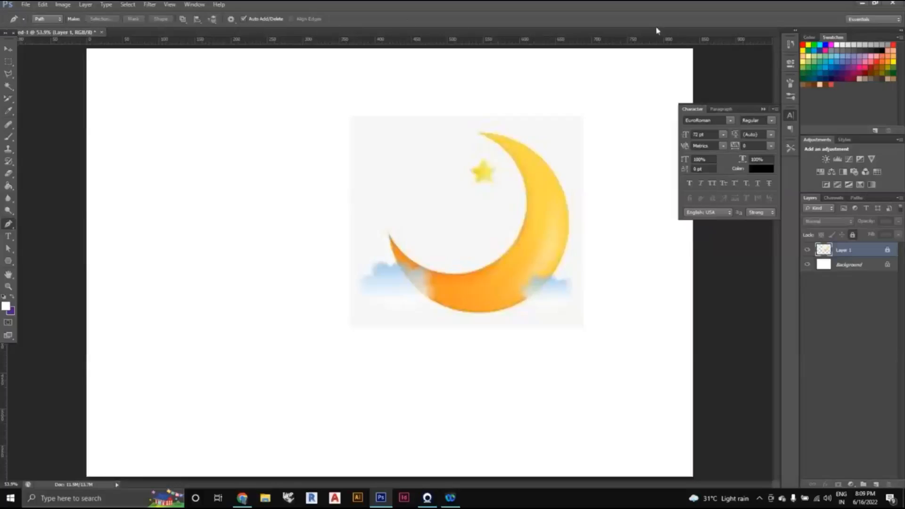
Set the Pen tool to Shape mode with a black stroke of about 3.22 pt and the solid line style.
{"action": "left_click", "coordinate": [57, 21]}
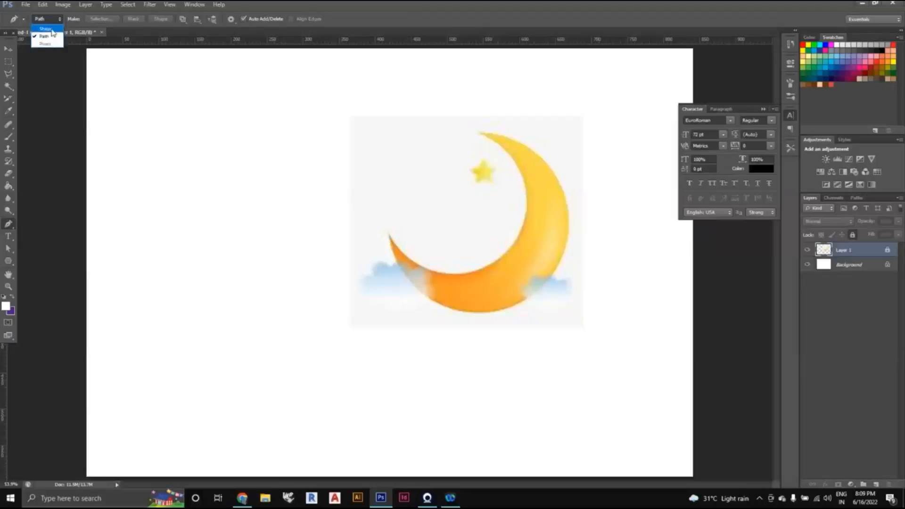
{"action": "left_click", "coordinate": [52, 30]}
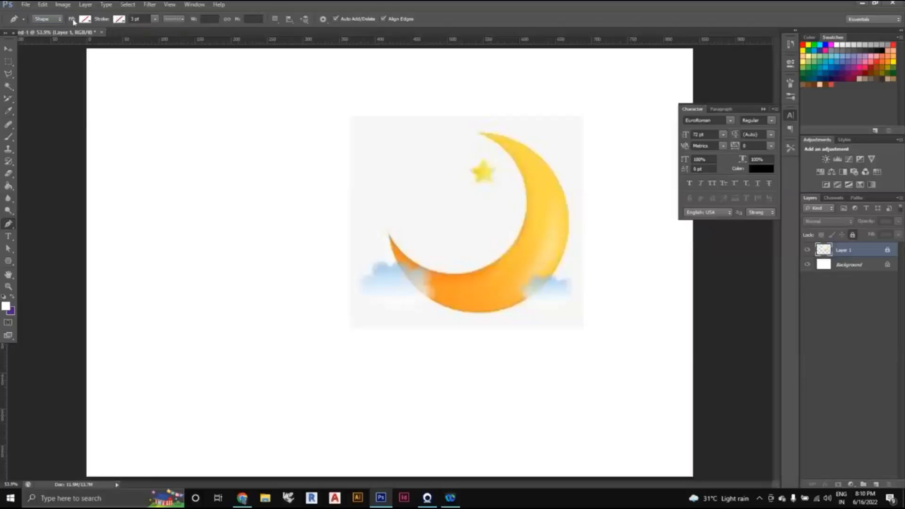
{"action": "left_click", "coordinate": [119, 20]}
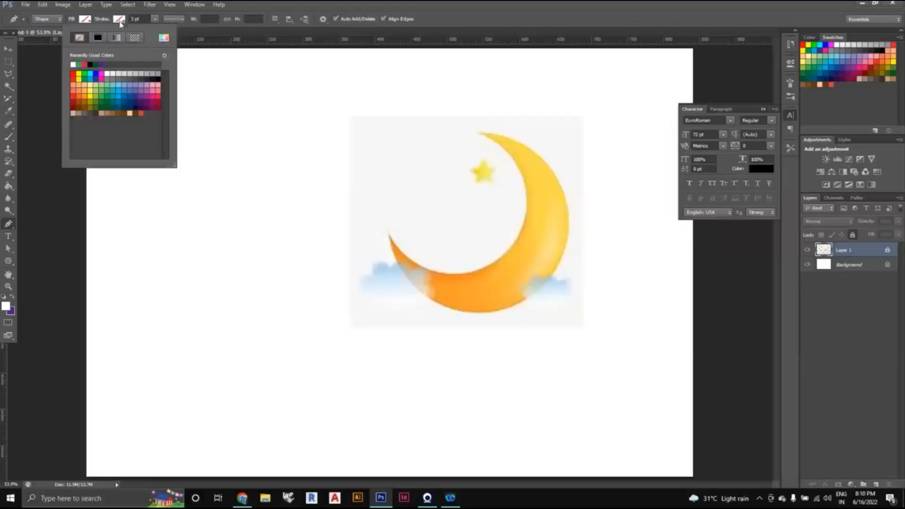
{"action": "left_click", "coordinate": [91, 64]}
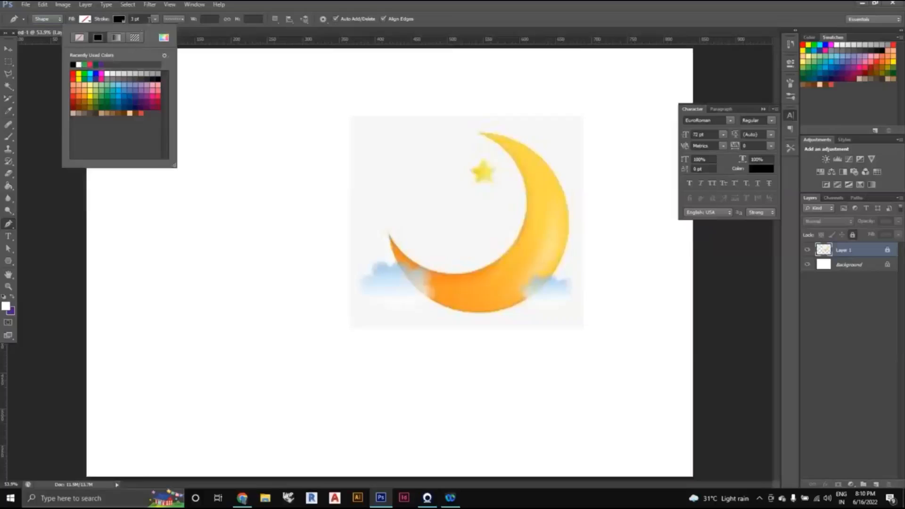
{"action": "left_click", "coordinate": [155, 20]}
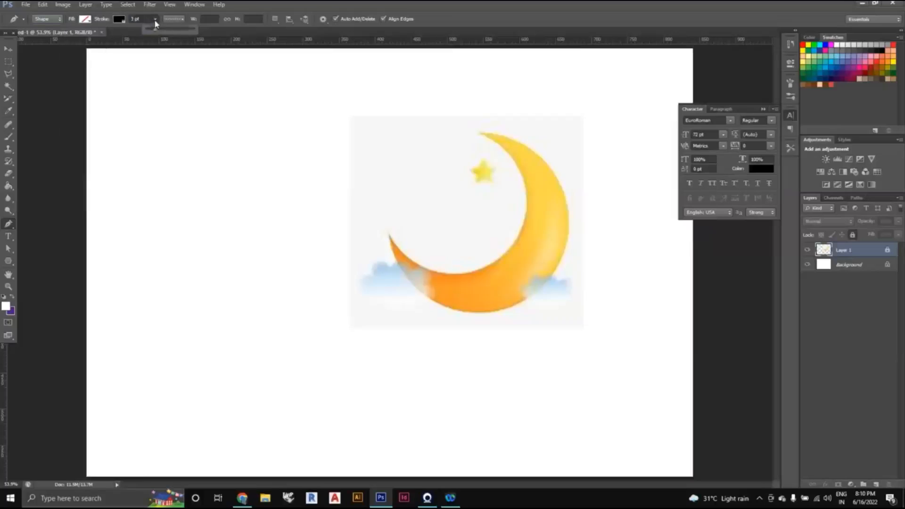
{"action": "left_click_drag", "start_coordinate": [155, 31], "coordinate": [155, 31]}
{"action": "left_click_drag", "start_coordinate": [155, 34], "coordinate": [154, 32]}
{"action": "left_click", "coordinate": [181, 19]}
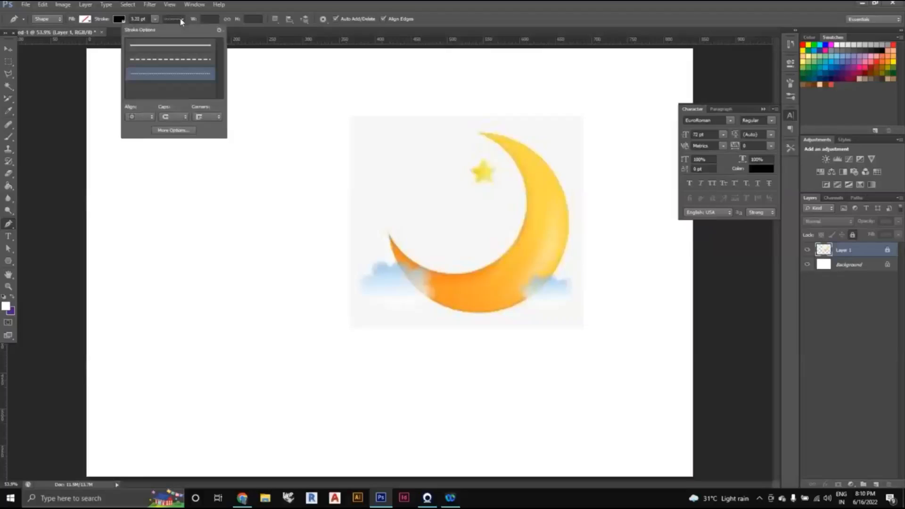
{"action": "left_click", "coordinate": [182, 21]}
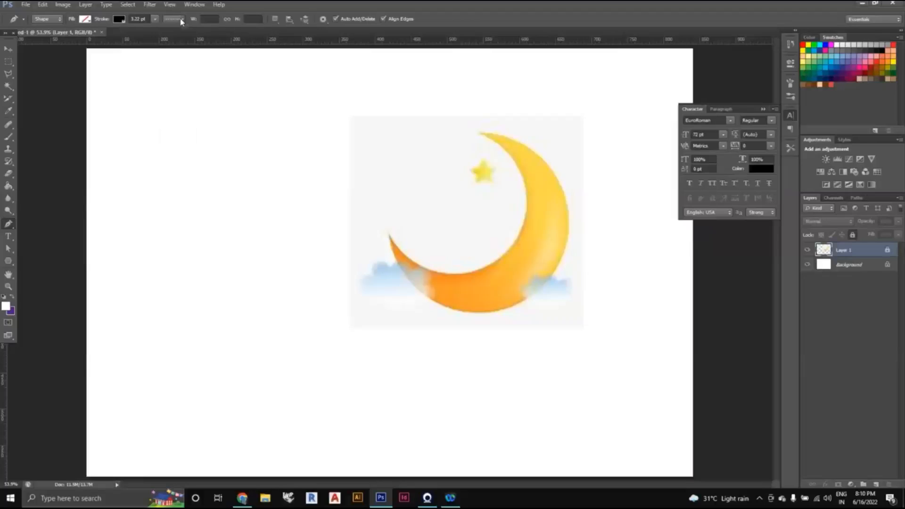
Draw an S-shaped curve about 1000 px wide and 340 px high from the blank area into the moon image with the Pen tool.
{"action": "left_click", "coordinate": [150, 217]}
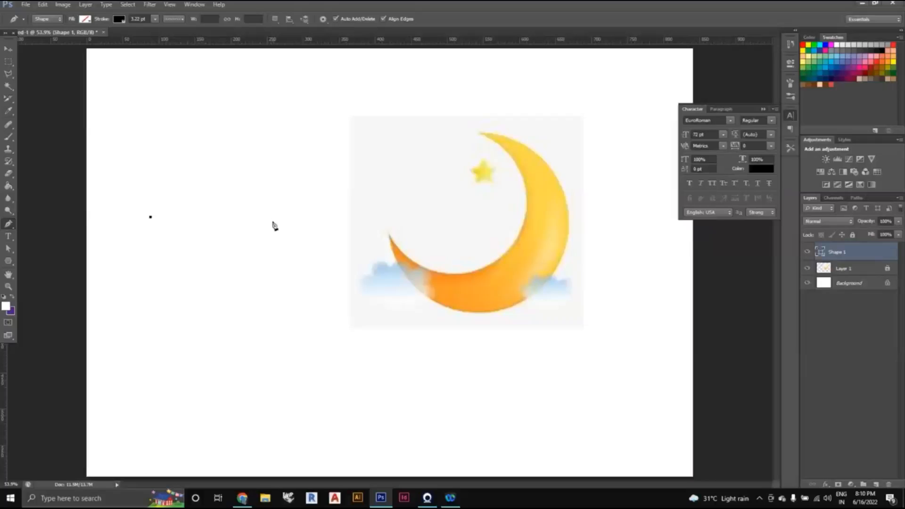
{"action": "left_click_drag", "start_coordinate": [276, 212], "coordinate": [340, 298]}
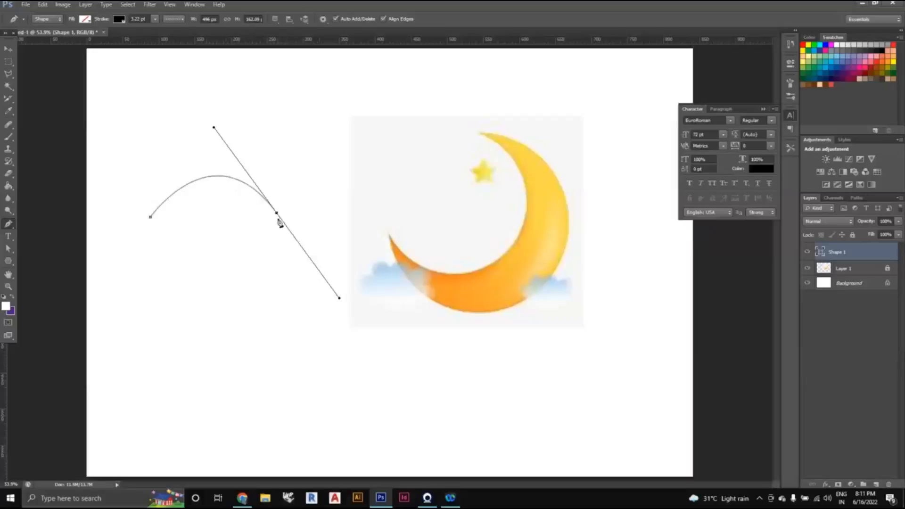
{"action": "left_click", "coordinate": [404, 214]}
{"action": "left_click_drag", "start_coordinate": [404, 217], "coordinate": [367, 250]}
{"action": "left_click_drag", "start_coordinate": [483, 135], "coordinate": [482, 83]}
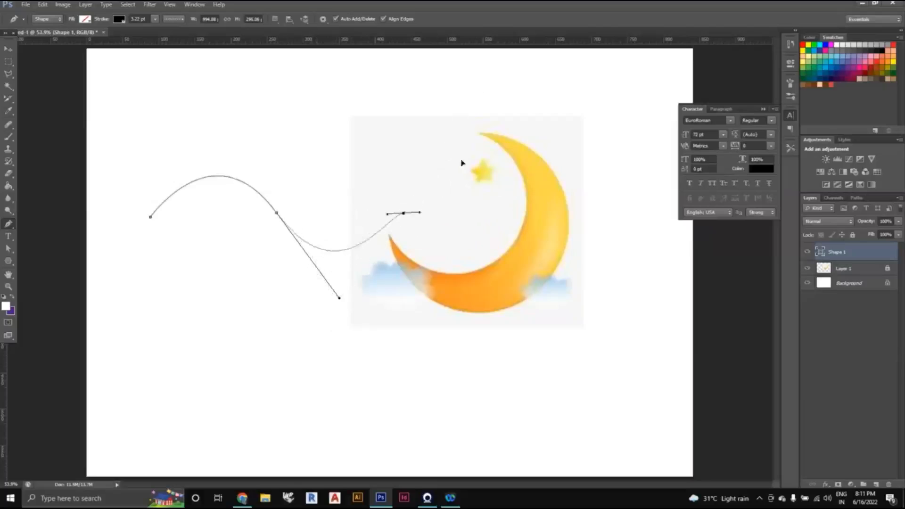
{"action": "left_click_drag", "start_coordinate": [461, 163], "coordinate": [362, 184]}
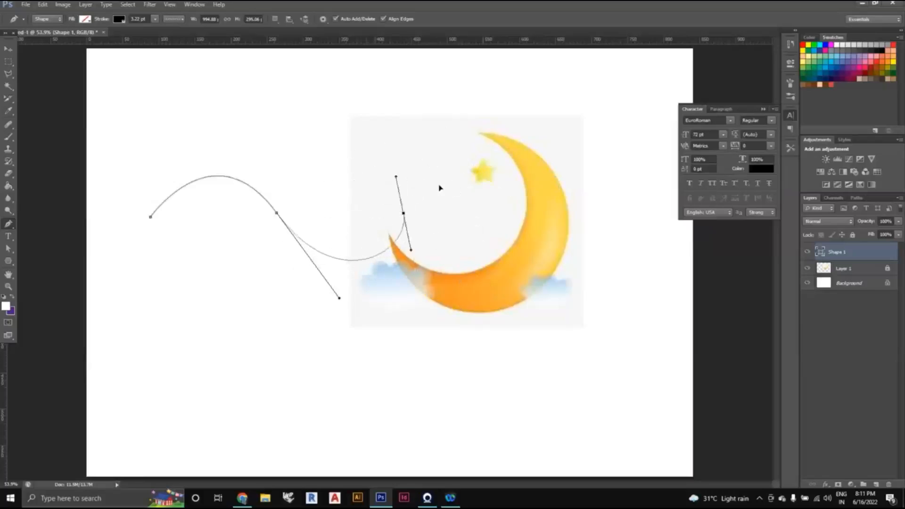
{"action": "mouse_move", "coordinate": [447, 183]}
{"action": "left_mouse_down"}
{"action": "mouse_move", "coordinate": [537, 50]}
{"action": "mouse_move", "coordinate": [426, 186]}
{"action": "mouse_move", "coordinate": [515, 61]}
{"action": "mouse_move", "coordinate": [415, 188]}
{"action": "mouse_move", "coordinate": [494, 89]}
{"action": "mouse_move", "coordinate": [354, 218]}
{"action": "mouse_move", "coordinate": [481, 103]}
{"action": "mouse_move", "coordinate": [475, 122]}
{"action": "mouse_move", "coordinate": [505, 66]}
{"action": "mouse_move", "coordinate": [459, 136]}
{"action": "mouse_move", "coordinate": [471, 112]}
{"action": "mouse_move", "coordinate": [445, 174]}
{"action": "mouse_move", "coordinate": [466, 156]}
{"action": "mouse_move", "coordinate": [452, 155]}
{"action": "mouse_move", "coordinate": [426, 182]}
{"action": "mouse_move", "coordinate": [442, 156]}
{"action": "mouse_move", "coordinate": [441, 169]}
{"action": "left_mouse_up"}
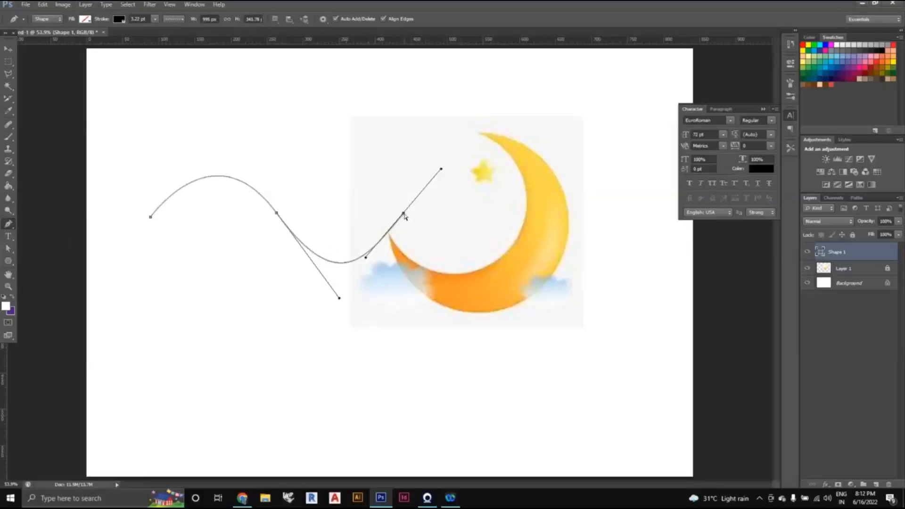
Move the curve's end anchor back toward the image's edge and rotate its direction handles until they are nearly vertical.
{"action": "mouse_move", "coordinate": [405, 216]}
{"action": "left_mouse_down"}
{"action": "mouse_move", "coordinate": [457, 244]}
{"action": "mouse_move", "coordinate": [406, 205]}
{"action": "left_mouse_up"}
{"action": "mouse_move", "coordinate": [446, 163]}
{"action": "left_mouse_down"}
{"action": "mouse_move", "coordinate": [389, 141]}
{"action": "mouse_move", "coordinate": [444, 162]}
{"action": "mouse_move", "coordinate": [436, 162]}
{"action": "left_mouse_up"}
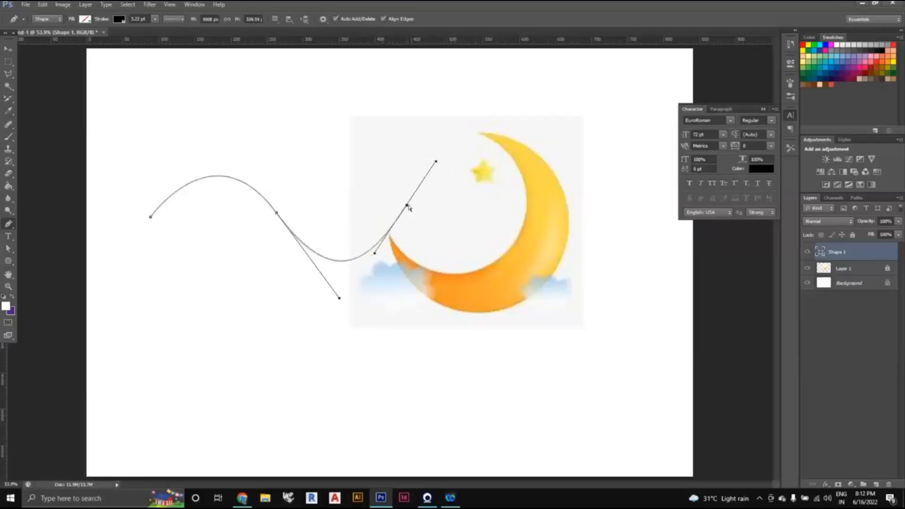
{"action": "left_click_drag", "start_coordinate": [405, 205], "coordinate": [377, 193]}
{"action": "left_click_drag", "start_coordinate": [346, 241], "coordinate": [386, 248]}
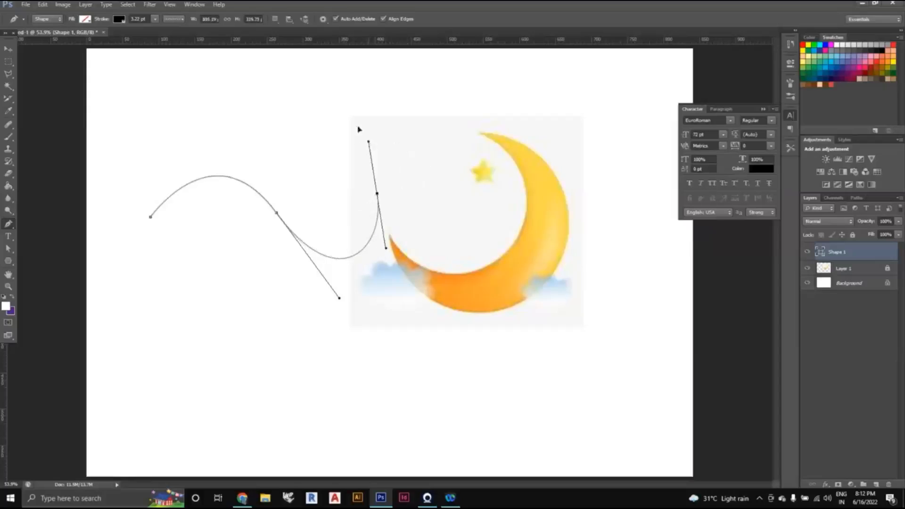
{"action": "left_click_drag", "start_coordinate": [368, 142], "coordinate": [361, 119]}
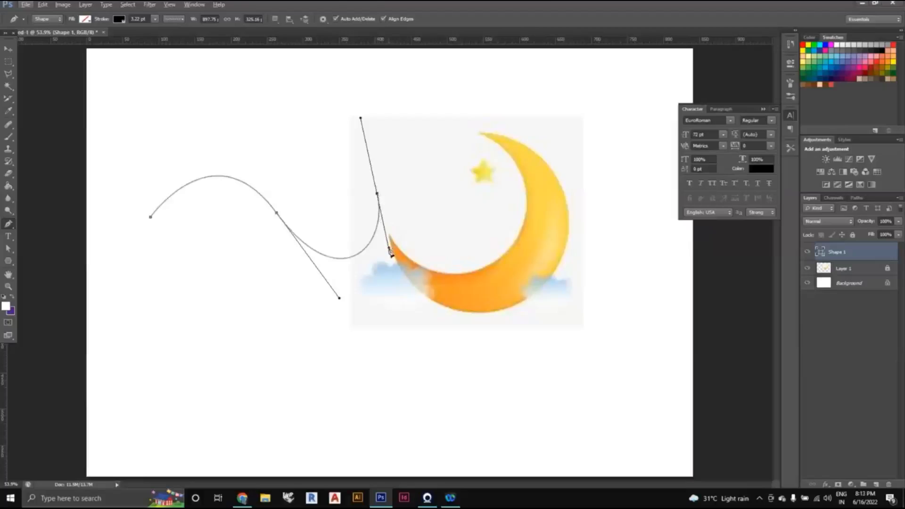
{"action": "mouse_move", "coordinate": [390, 251]}
{"action": "left_mouse_down"}
{"action": "mouse_move", "coordinate": [404, 252]}
{"action": "mouse_move", "coordinate": [391, 246]}
{"action": "left_mouse_up"}
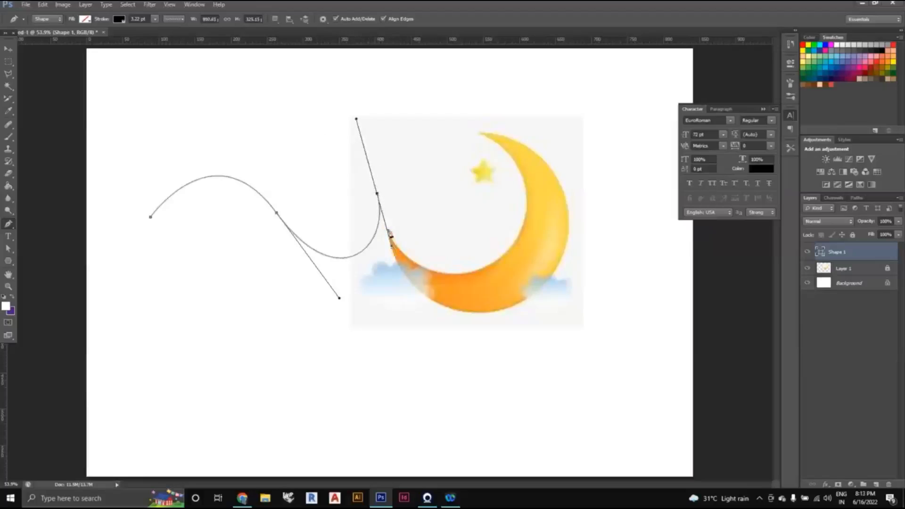
{"action": "mouse_move", "coordinate": [392, 249]}
{"action": "left_mouse_down"}
{"action": "mouse_move", "coordinate": [418, 250]}
{"action": "mouse_move", "coordinate": [382, 254]}
{"action": "left_mouse_up"}
{"action": "mouse_move", "coordinate": [372, 122]}
{"action": "left_mouse_down"}
{"action": "mouse_move", "coordinate": [328, 127]}
{"action": "mouse_move", "coordinate": [374, 126]}
{"action": "left_mouse_up"}
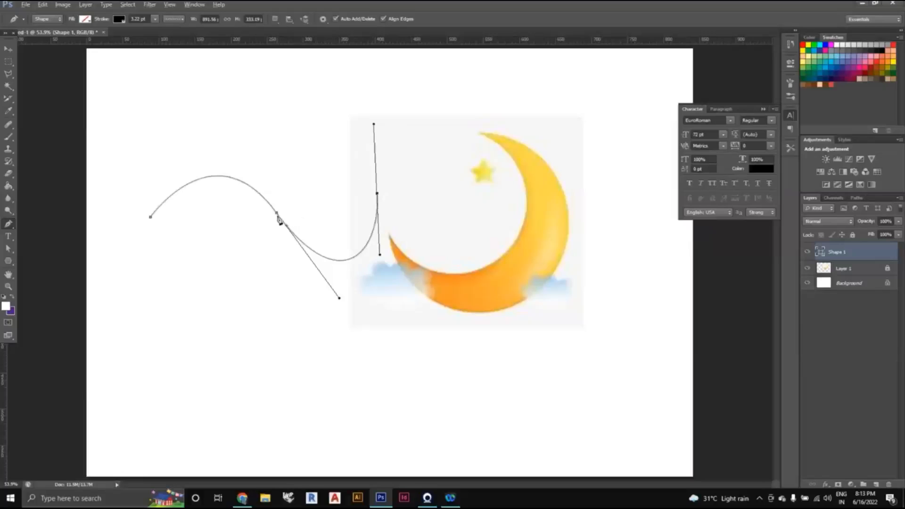
Turn the curve's middle anchor into a corner with independent handles, bowing the first segment downward and arching the second upward.
{"action": "left_click_drag", "start_coordinate": [277, 214], "coordinate": [267, 285]}
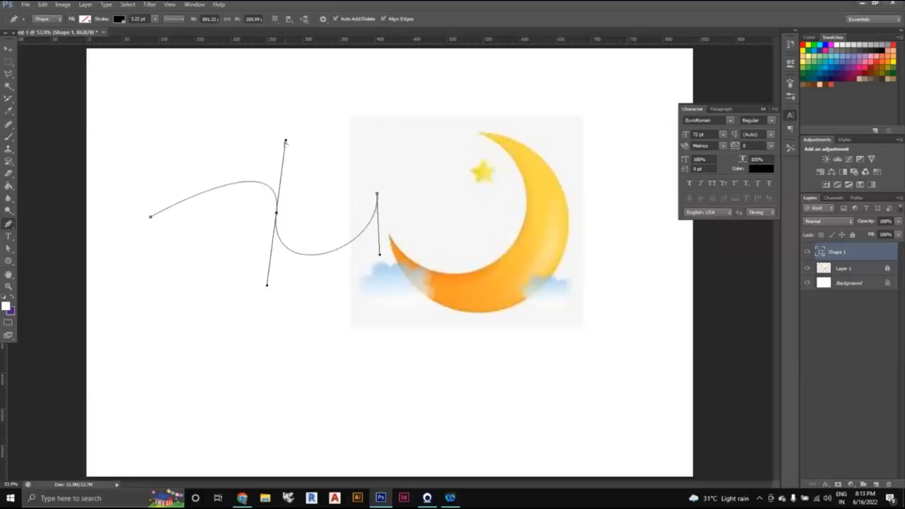
{"action": "left_click_drag", "start_coordinate": [286, 141], "coordinate": [159, 249]}
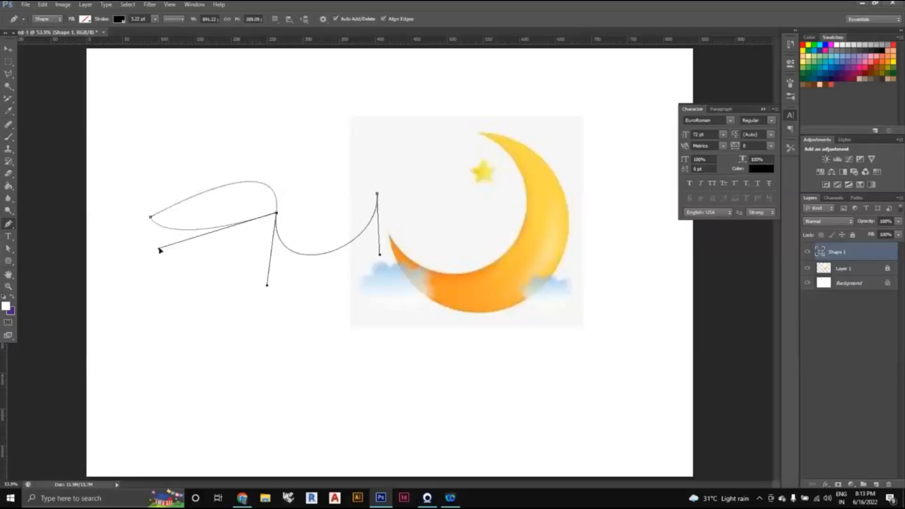
{"action": "left_click_drag", "start_coordinate": [267, 285], "coordinate": [260, 90]}
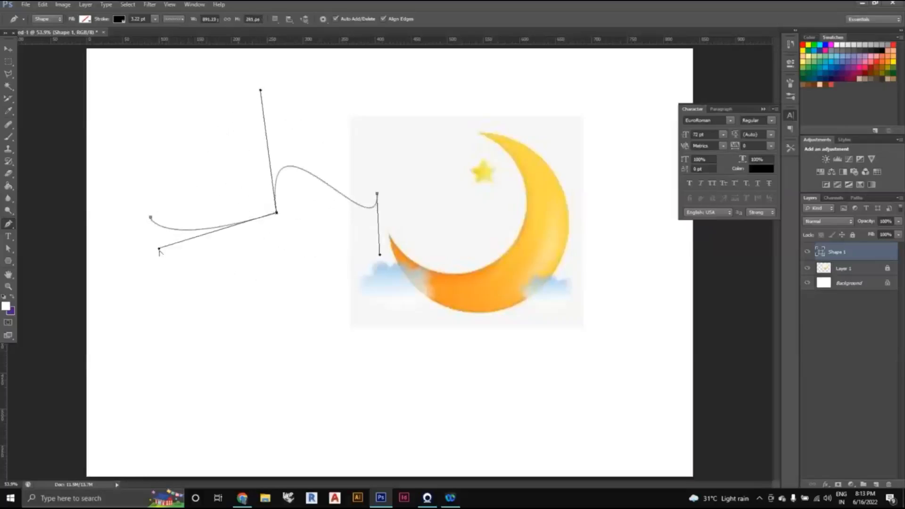
{"action": "left_click_drag", "start_coordinate": [159, 248], "coordinate": [214, 279]}
{"action": "scroll", "coordinate": [273, 220], "scroll_direction": "up", "scroll_amount": 2}
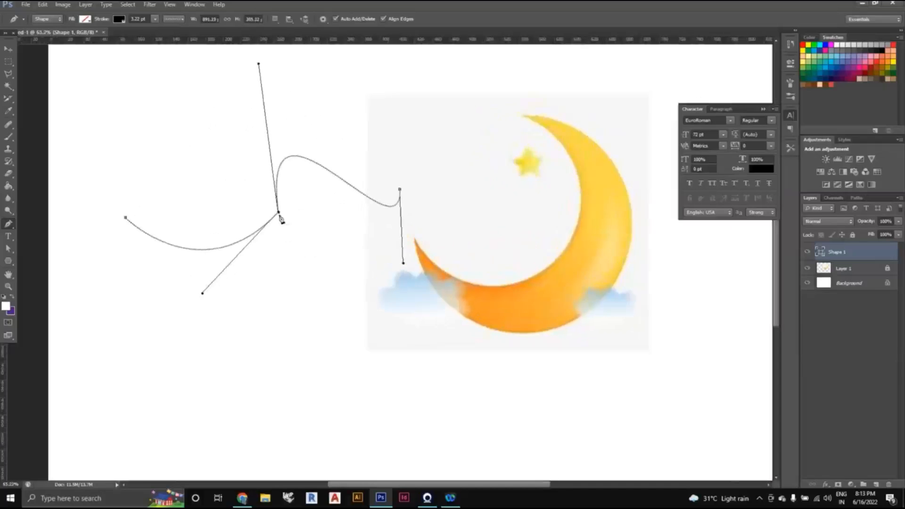
{"action": "scroll", "coordinate": [282, 220], "scroll_direction": "down", "scroll_amount": 2}
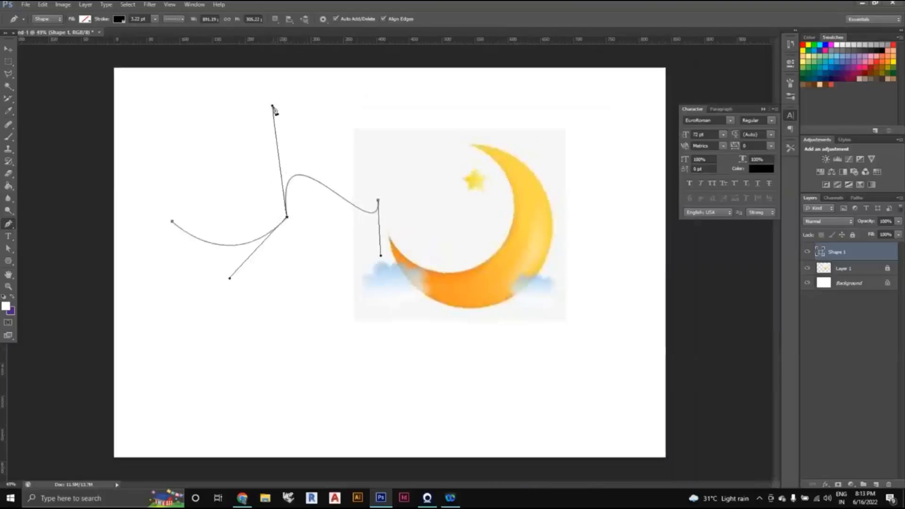
{"action": "left_click_drag", "start_coordinate": [284, 105], "coordinate": [306, 110]}
{"action": "key", "text": "ctrl+z"}
{"action": "left_click_drag", "start_coordinate": [381, 255], "coordinate": [329, 305]}
{"action": "key", "text": "ctrl+z"}
{"action": "mouse_move", "coordinate": [328, 336]}
{"action": "left_mouse_down"}
{"action": "mouse_move", "coordinate": [390, 348]}
{"action": "mouse_move", "coordinate": [460, 328]}
{"action": "mouse_move", "coordinate": [460, 212]}
{"action": "mouse_move", "coordinate": [414, 333]}
{"action": "mouse_move", "coordinate": [307, 275]}
{"action": "mouse_move", "coordinate": [328, 310]}
{"action": "mouse_move", "coordinate": [460, 249]}
{"action": "left_mouse_up"}
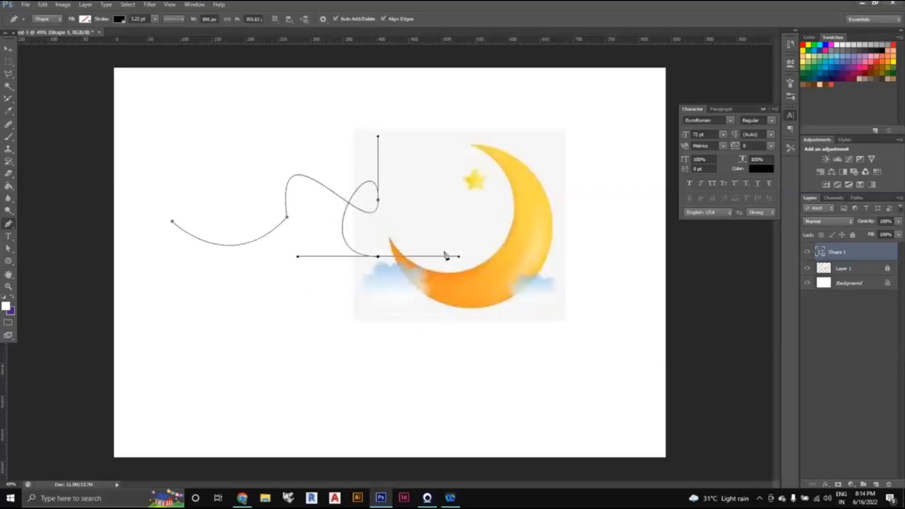
{"action": "key", "text": "ctrl+z"}
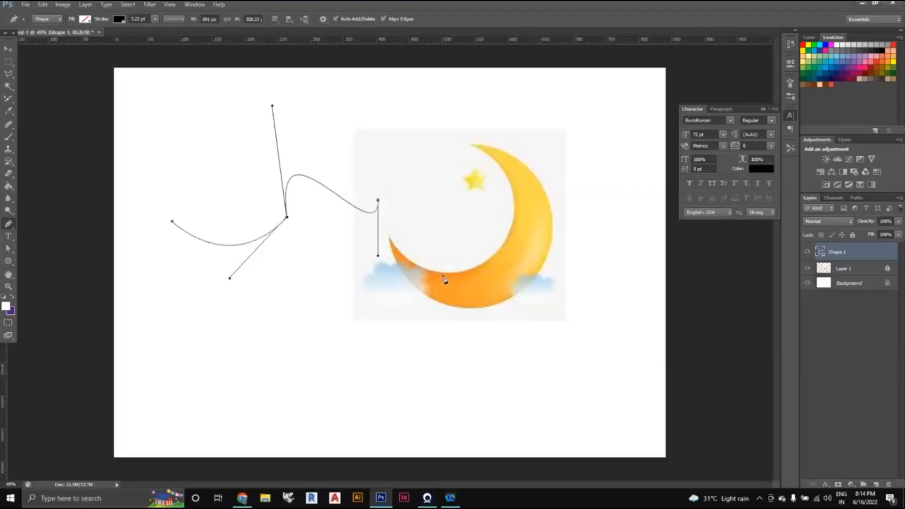
Finish the open wavy path and deselect it.
{"action": "scroll", "coordinate": [442, 279], "scroll_direction": "up", "scroll_amount": 2}
{"action": "scroll", "coordinate": [442, 279], "scroll_direction": "down", "scroll_amount": 2}
{"action": "scroll", "coordinate": [388, 253], "scroll_direction": "up", "scroll_amount": 1}
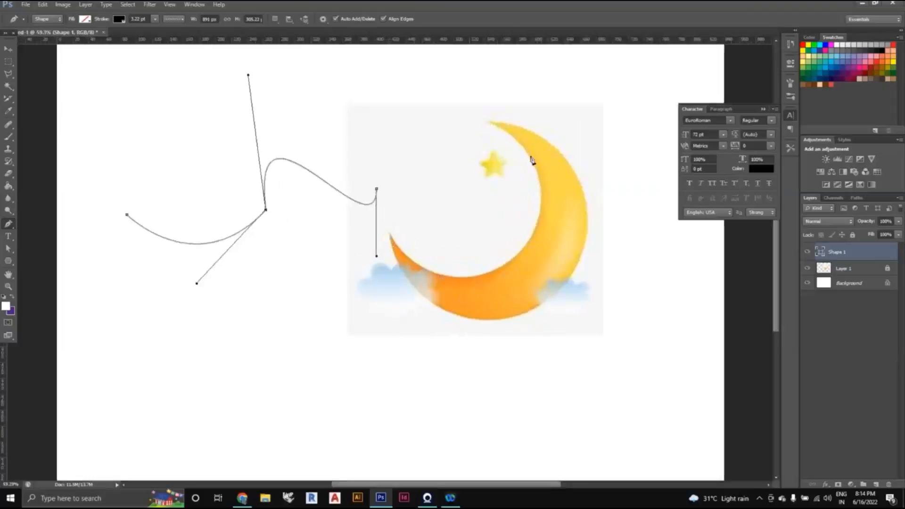
{"action": "key", "text": "Escape"}
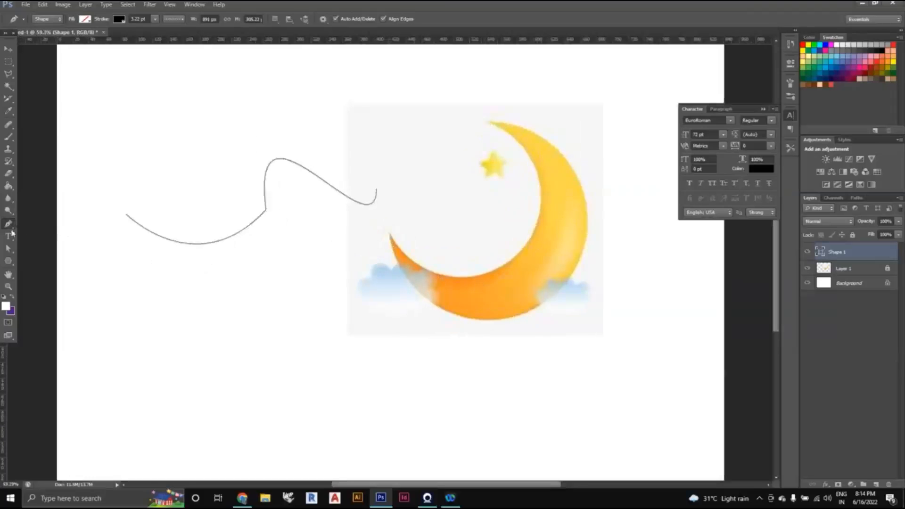
{"action": "left_click", "coordinate": [489, 123]}
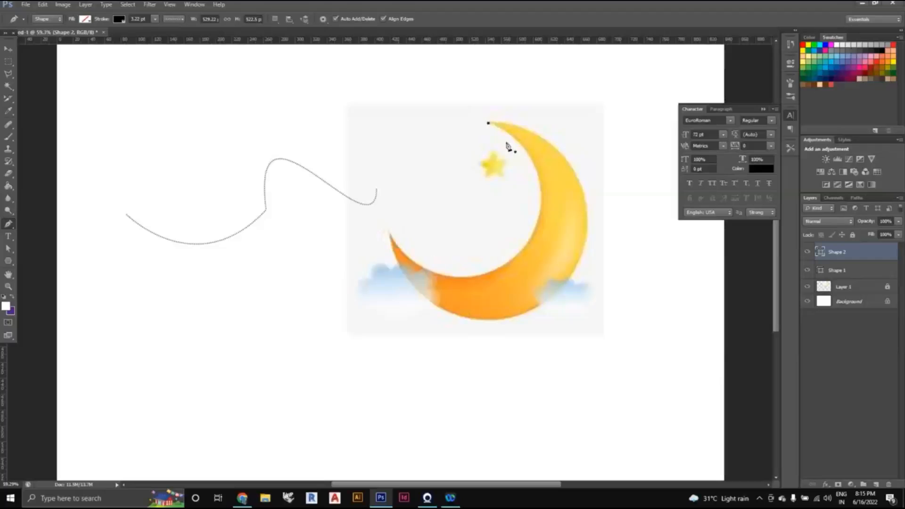
{"action": "left_click_drag", "start_coordinate": [529, 244], "coordinate": [506, 256]}
{"action": "key", "text": "ctrl+z"}
{"action": "key", "text": "ctrl+z"}
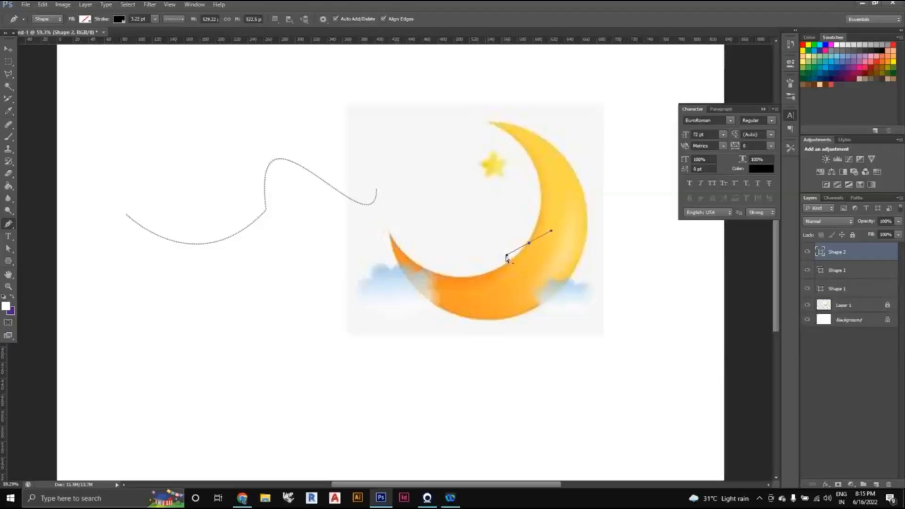
{"action": "key", "text": "ctrl+alt+z"}
{"action": "key", "text": "ctrl+alt+z"}
{"action": "key", "text": "ctrl+shift+z"}
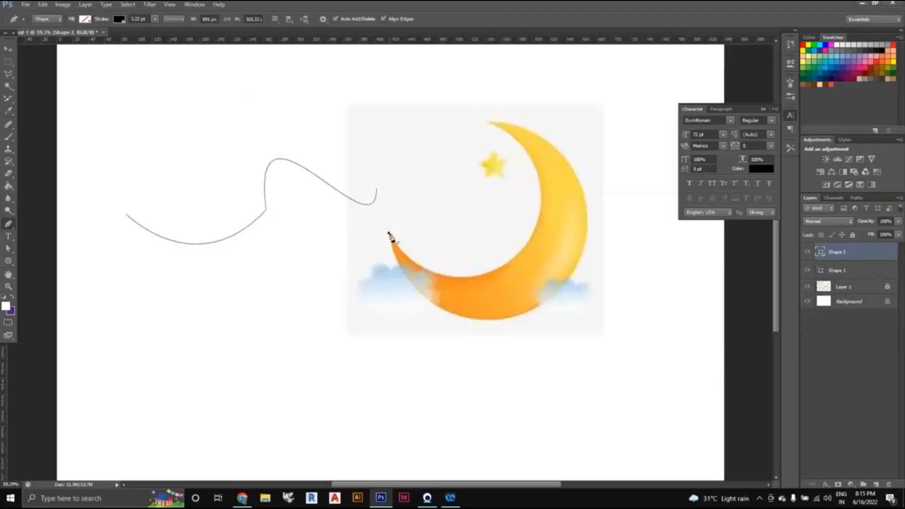
Trace the crescent's inner edge with a curved path from the lower tip to the upper tip, adjusting the middle anchor's handle.
{"action": "left_click_drag", "start_coordinate": [529, 244], "coordinate": [607, 161]}
{"action": "left_click_drag", "start_coordinate": [492, 123], "coordinate": [452, 102]}
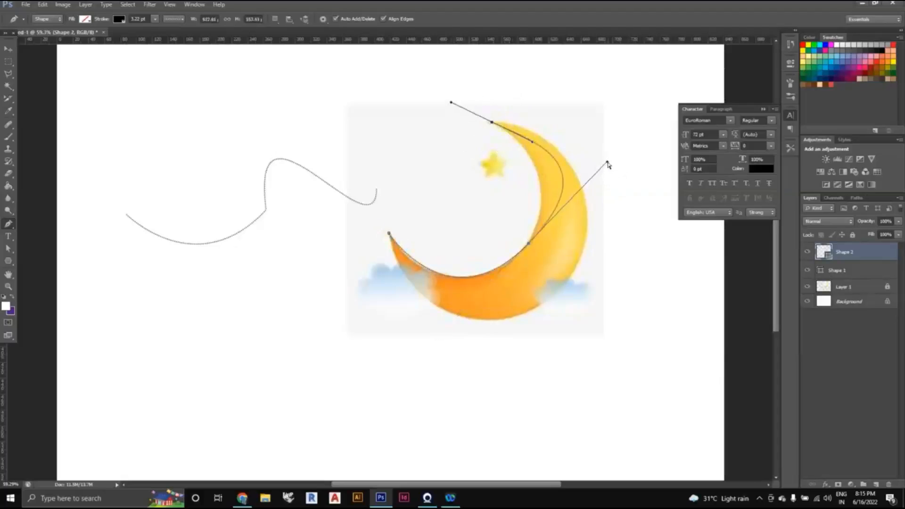
{"action": "left_click_drag", "start_coordinate": [608, 162], "coordinate": [560, 189]}
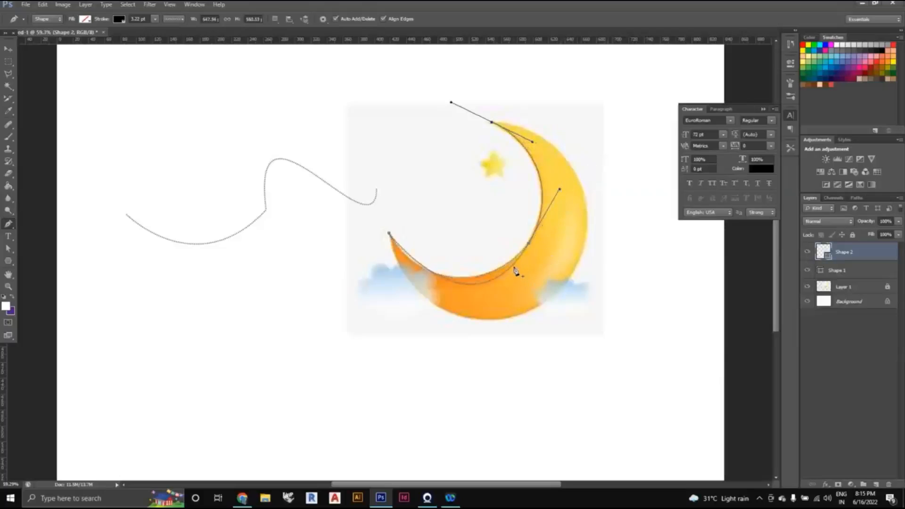
{"action": "left_click_drag", "start_coordinate": [511, 270], "coordinate": [524, 279]}
{"action": "key", "text": "ctrl+alt+z"}
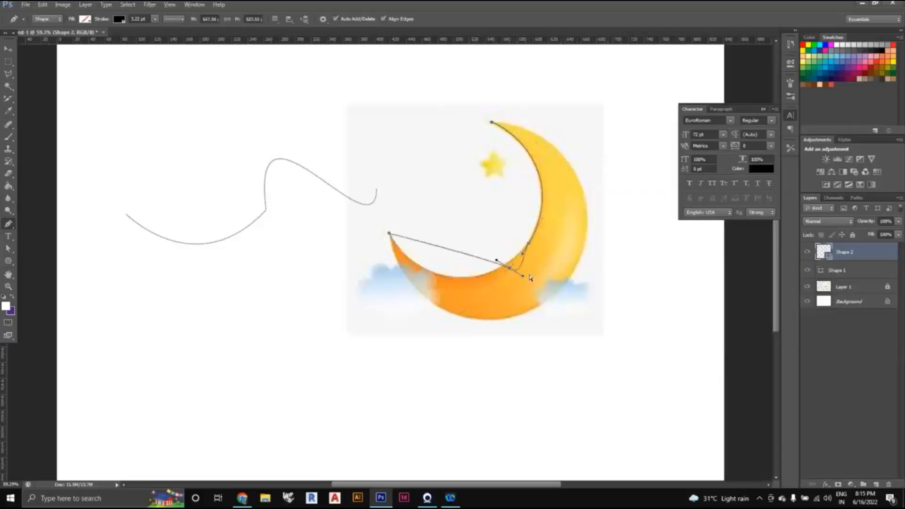
{"action": "key", "text": "ctrl+alt+z"}
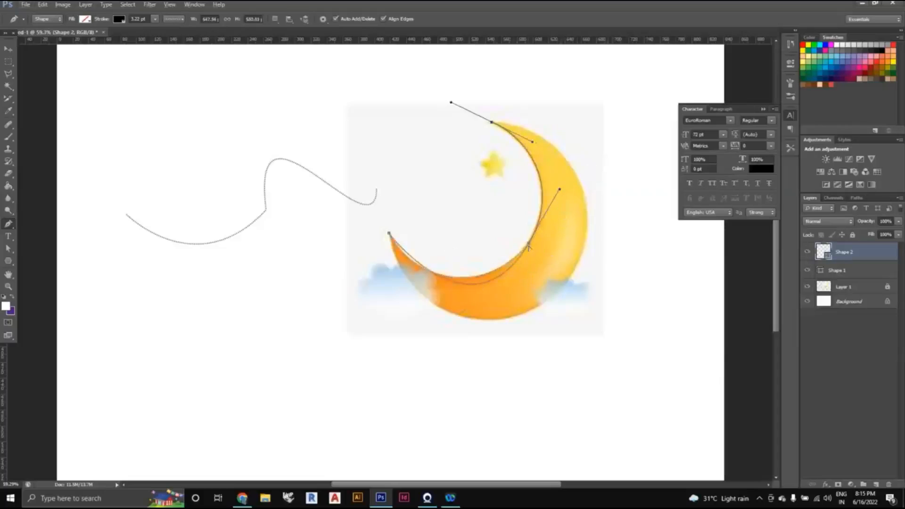
Adjust the inner edge's middle anchor handles independently so the curve follows the crescent down to its lower tip.
{"action": "left_click_drag", "start_coordinate": [528, 246], "coordinate": [560, 198]}
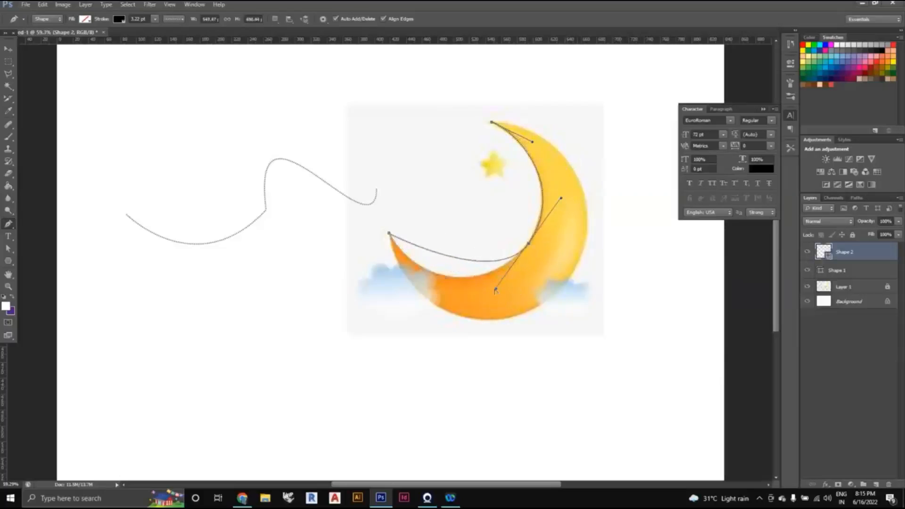
{"action": "left_click_drag", "start_coordinate": [497, 297], "coordinate": [451, 322]}
{"action": "left_click_drag", "start_coordinate": [451, 323], "coordinate": [450, 323]}
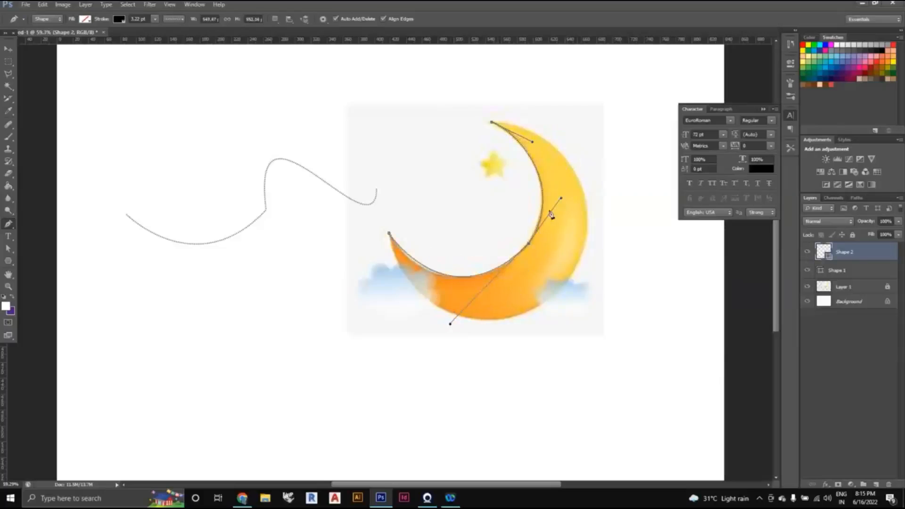
{"action": "left_click_drag", "start_coordinate": [556, 195], "coordinate": [558, 192]}
Trace the crescent's outer edge with one smooth anchor on its far side, and close the path at the lower tip.
{"action": "left_click", "coordinate": [589, 248]}
{"action": "left_click_drag", "start_coordinate": [590, 248], "coordinate": [562, 360]}
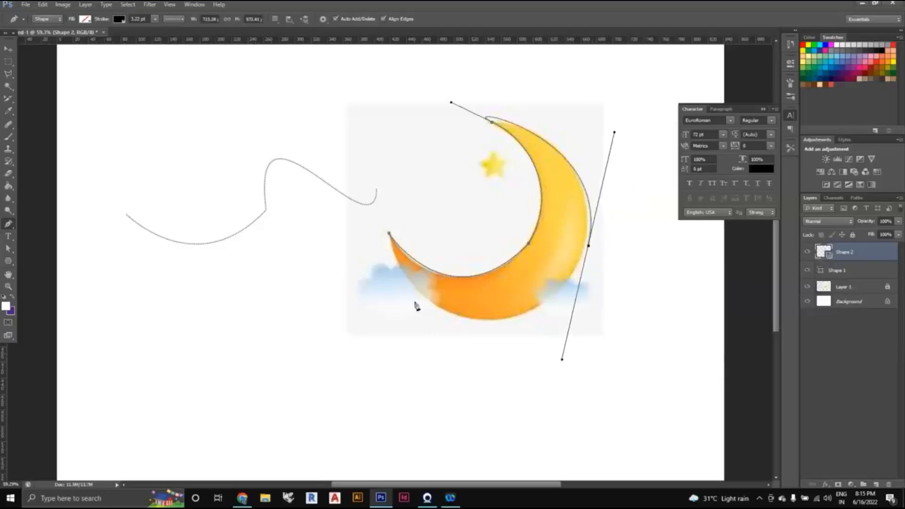
{"action": "left_click", "coordinate": [390, 236]}
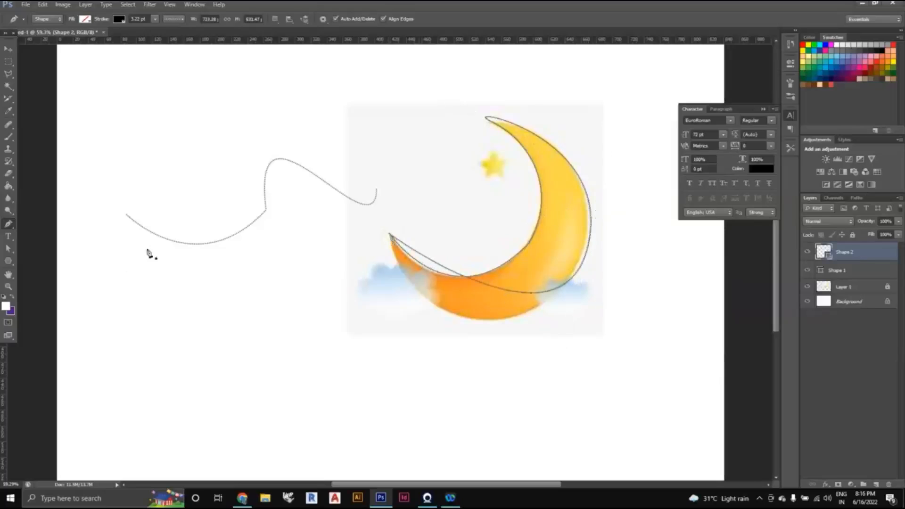
Select the crescent path and reshape the upper tip's handles into a corner, fitting the upper outer curve to the moon.
{"action": "left_click", "coordinate": [8, 248]}
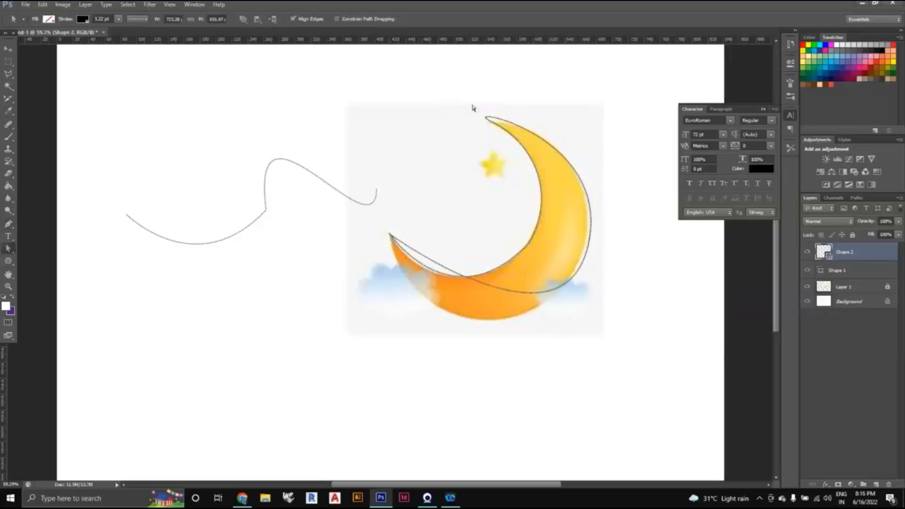
{"action": "left_click_drag", "start_coordinate": [385, 135], "coordinate": [622, 349]}
{"action": "left_click", "coordinate": [491, 123]}
{"action": "left_click_drag", "start_coordinate": [442, 82], "coordinate": [521, 164]}
{"action": "left_click", "coordinate": [492, 123]}
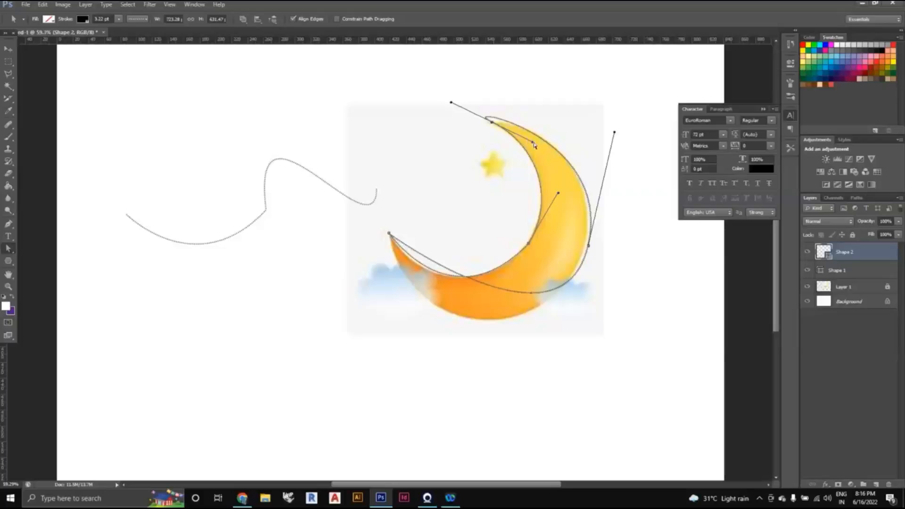
{"action": "key", "text": "p"}
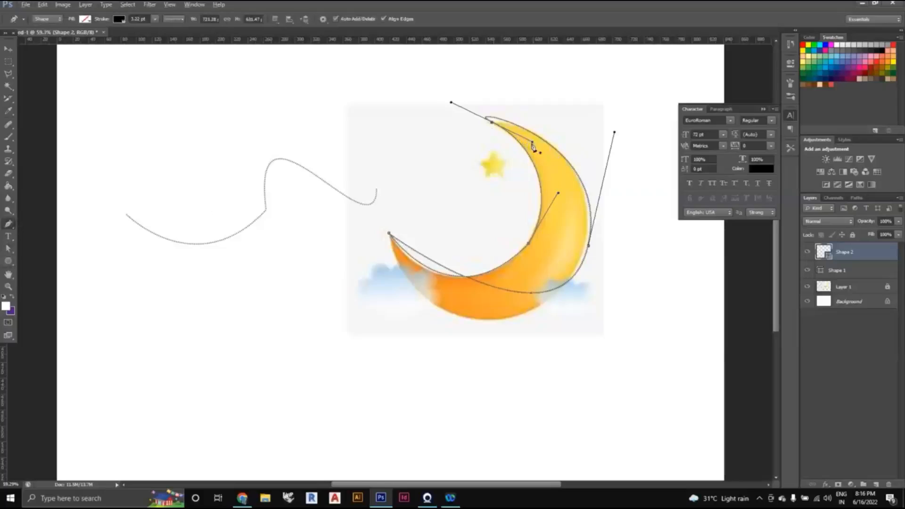
{"action": "left_click_drag", "start_coordinate": [533, 142], "coordinate": [522, 150]}
{"action": "left_click_drag", "start_coordinate": [452, 102], "coordinate": [555, 131]}
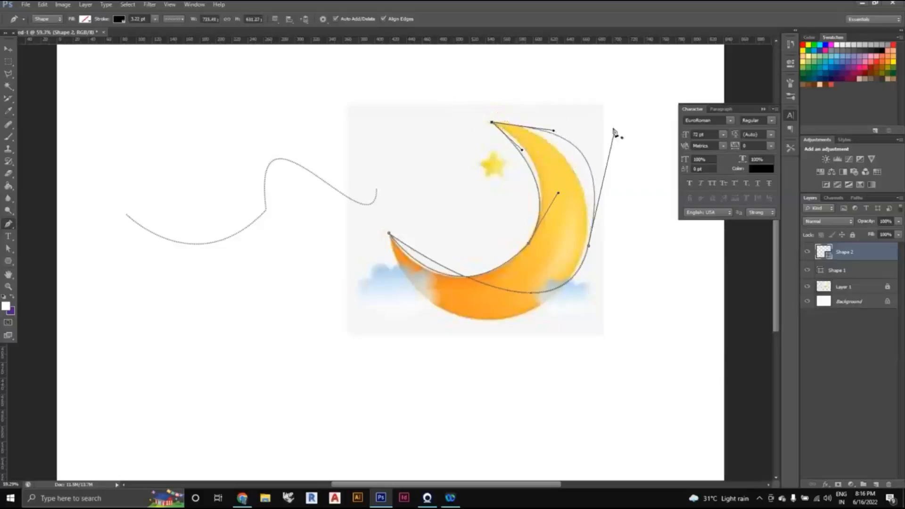
{"action": "left_click_drag", "start_coordinate": [615, 133], "coordinate": [587, 166]}
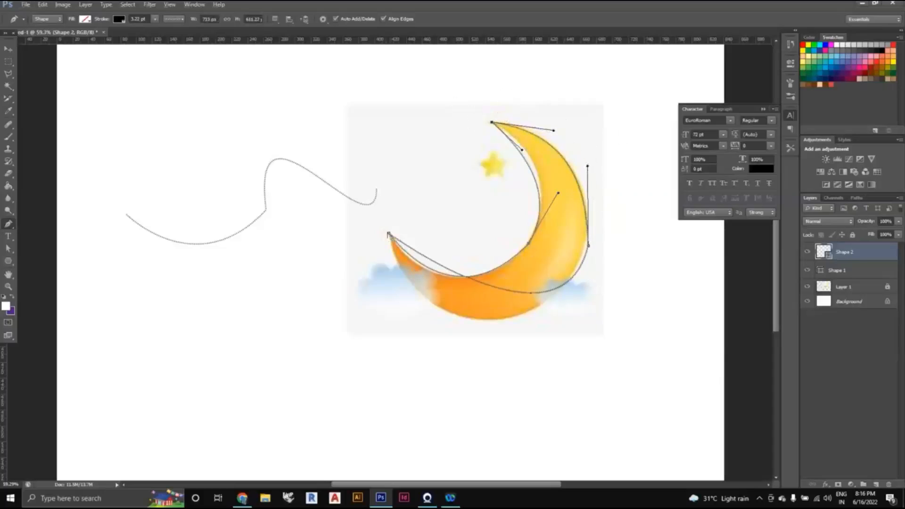
Pull handles from the lower tip and adjust them with the neighbouring handles to fit the lower inner and outer edges.
{"action": "left_click_drag", "start_coordinate": [389, 234], "coordinate": [392, 143]}
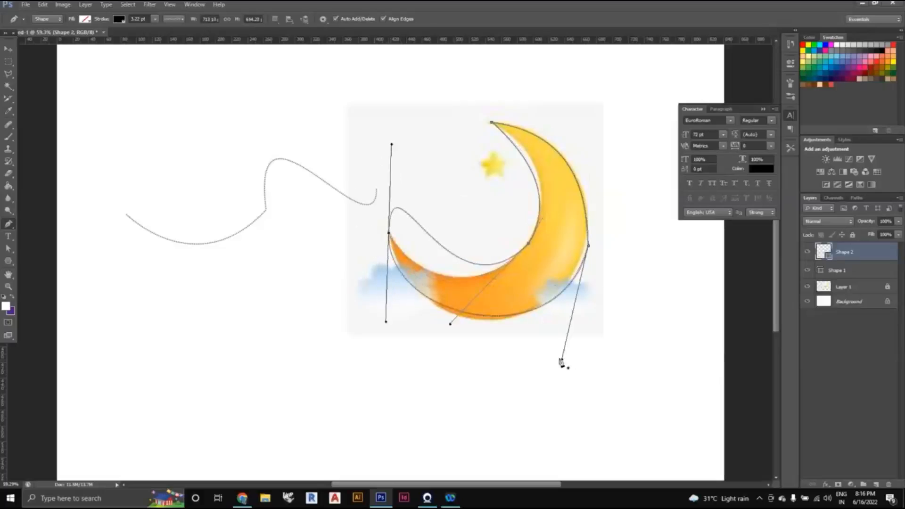
{"action": "left_click_drag", "start_coordinate": [561, 361], "coordinate": [530, 368]}
{"action": "left_click_drag", "start_coordinate": [391, 144], "coordinate": [408, 257]}
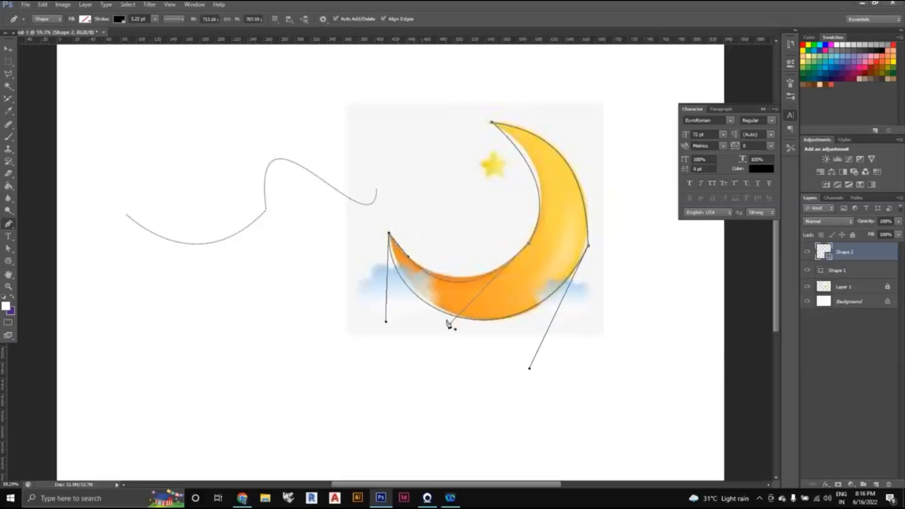
{"action": "left_click_drag", "start_coordinate": [450, 325], "coordinate": [465, 313]}
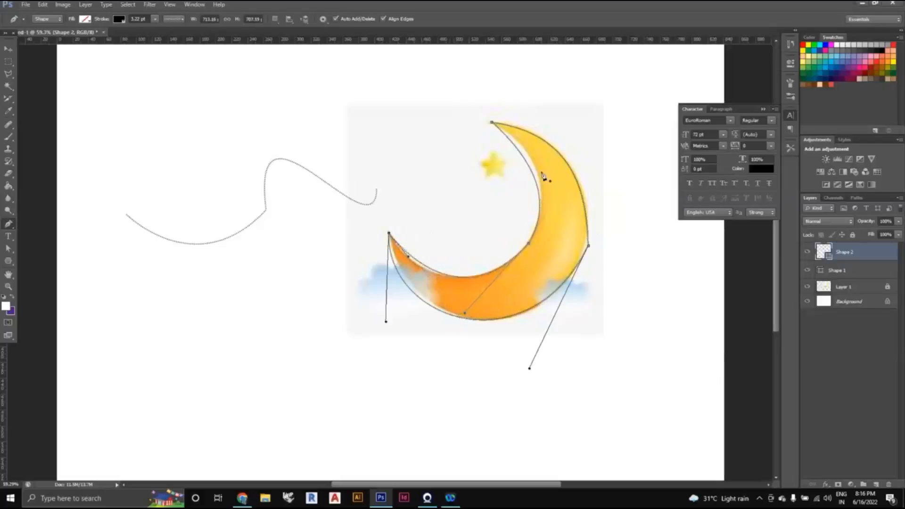
Nudge the outer edge's anchor slightly inward and fine-tune both of its handles.
{"action": "left_click_drag", "start_coordinate": [529, 368], "coordinate": [534, 366]}
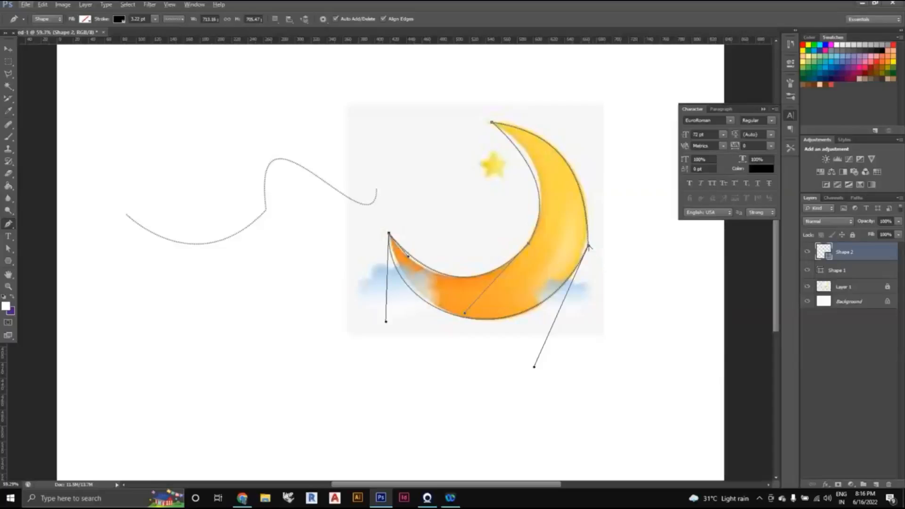
{"action": "left_click_drag", "start_coordinate": [588, 246], "coordinate": [585, 246]}
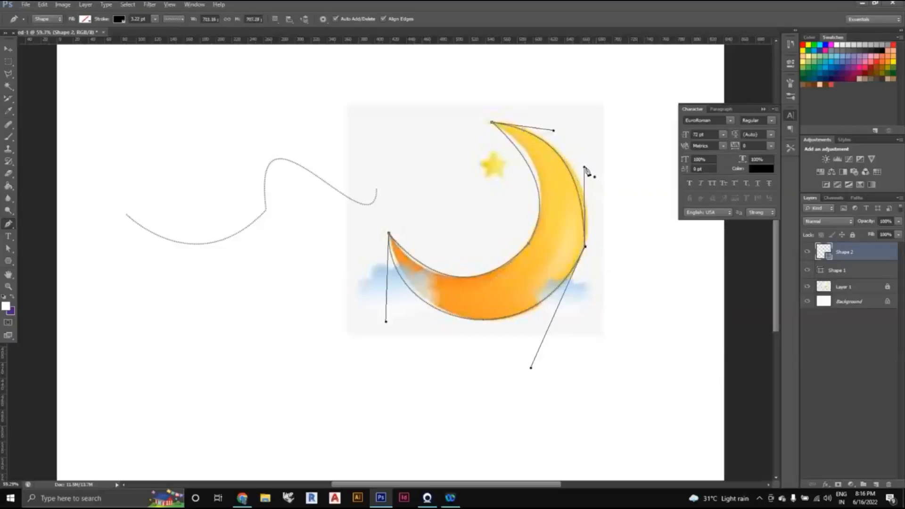
{"action": "left_click_drag", "start_coordinate": [585, 167], "coordinate": [592, 176]}
Select the Shape 1 layer holding the wavy path and examine its stroke up close.
{"action": "left_click", "coordinate": [837, 276]}
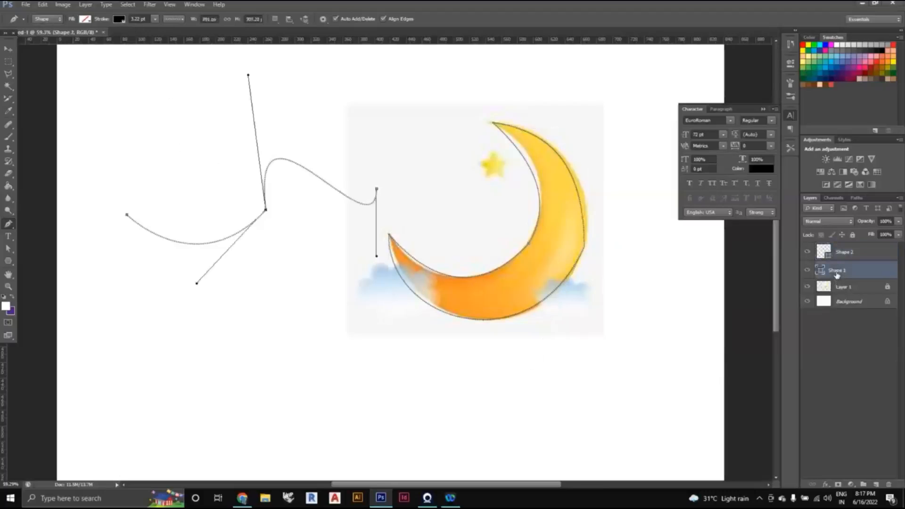
{"action": "left_click", "coordinate": [839, 254]}
{"action": "left_click", "coordinate": [846, 271]}
{"action": "left_click", "coordinate": [847, 258]}
{"action": "left_click", "coordinate": [847, 271]}
{"action": "scroll", "coordinate": [146, 204], "scroll_direction": "up", "scroll_amount": 7}
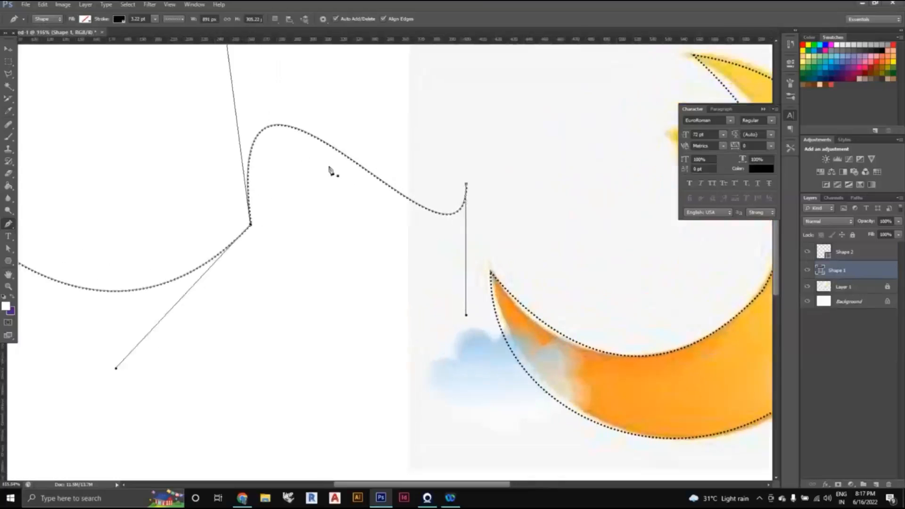
{"action": "scroll", "coordinate": [250, 198], "scroll_direction": "down", "scroll_amount": 4}
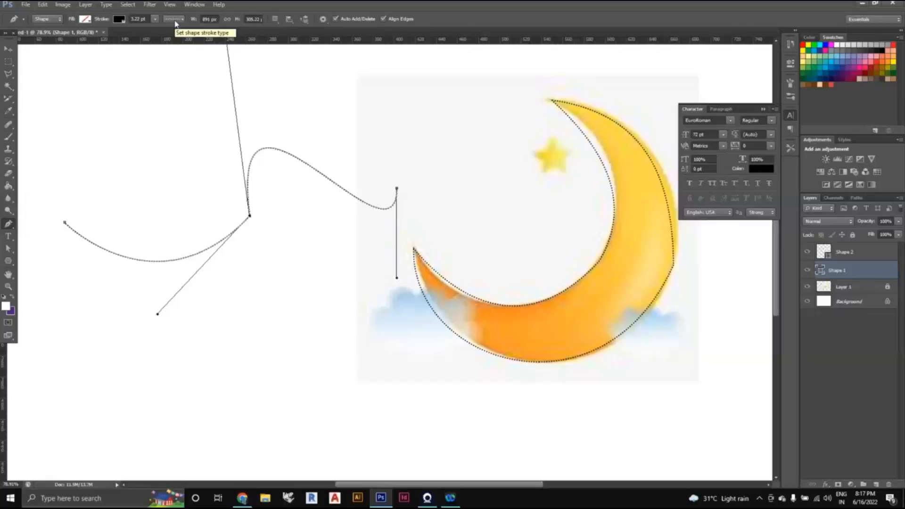
Try the solid stroke type on the wavy path, and set it to the dashed preset.
{"action": "left_click", "coordinate": [175, 24]}
{"action": "left_click", "coordinate": [175, 24]}
{"action": "left_click", "coordinate": [174, 23]}
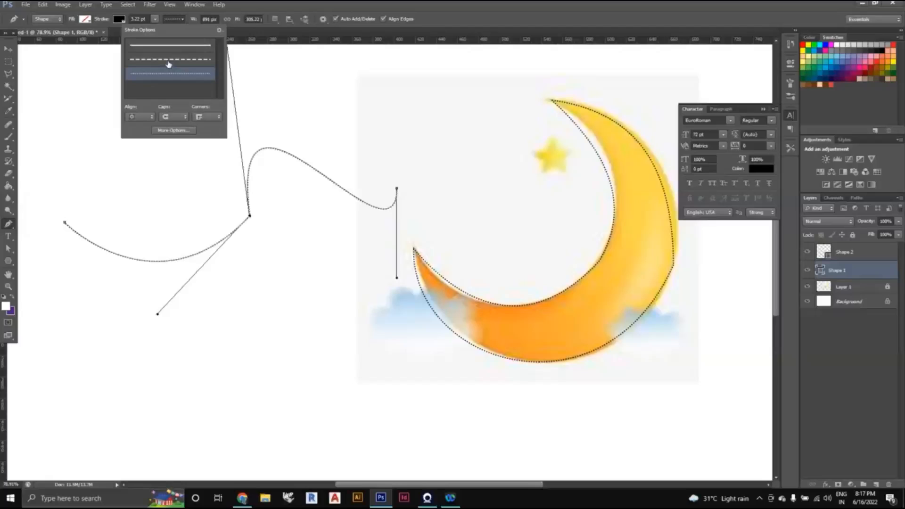
{"action": "left_click", "coordinate": [172, 58]}
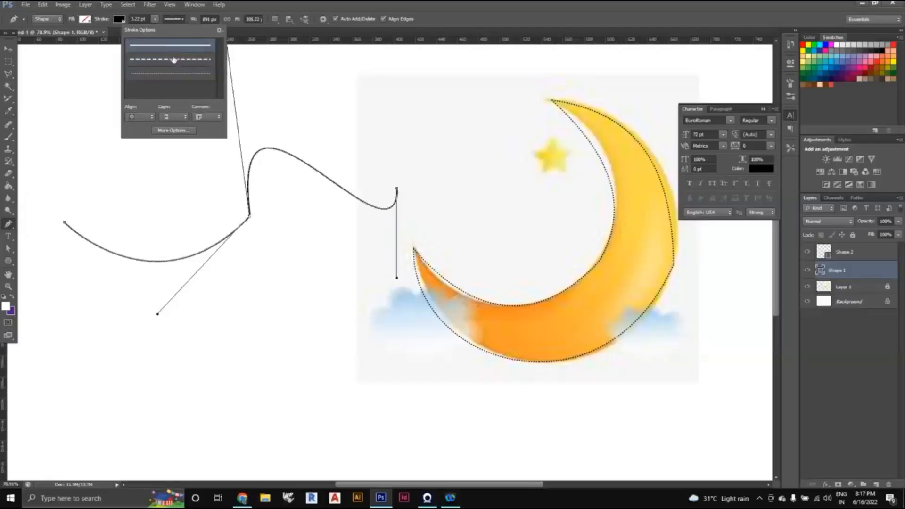
{"action": "left_click", "coordinate": [174, 50]}
{"action": "left_click", "coordinate": [175, 62]}
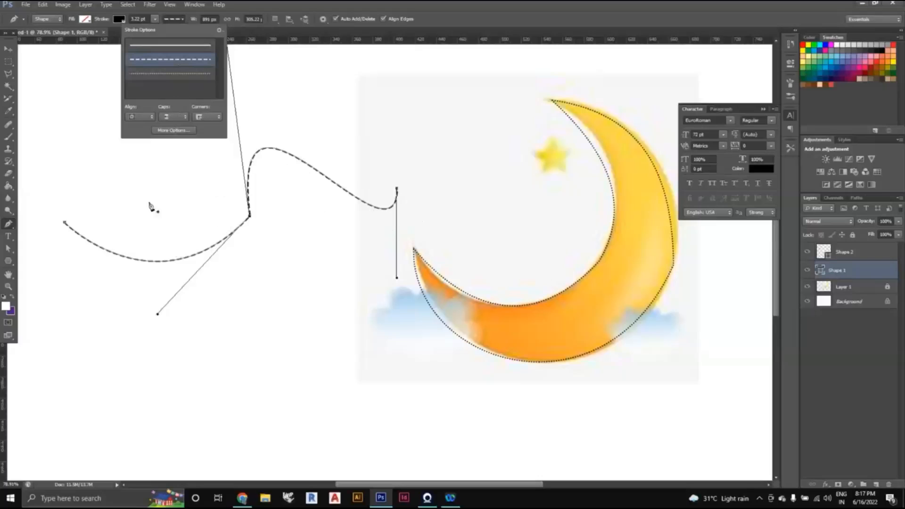
Customize the wavy path's dashed stroke with a dash of 6 and a gap of 6.
{"action": "left_click", "coordinate": [169, 133]}
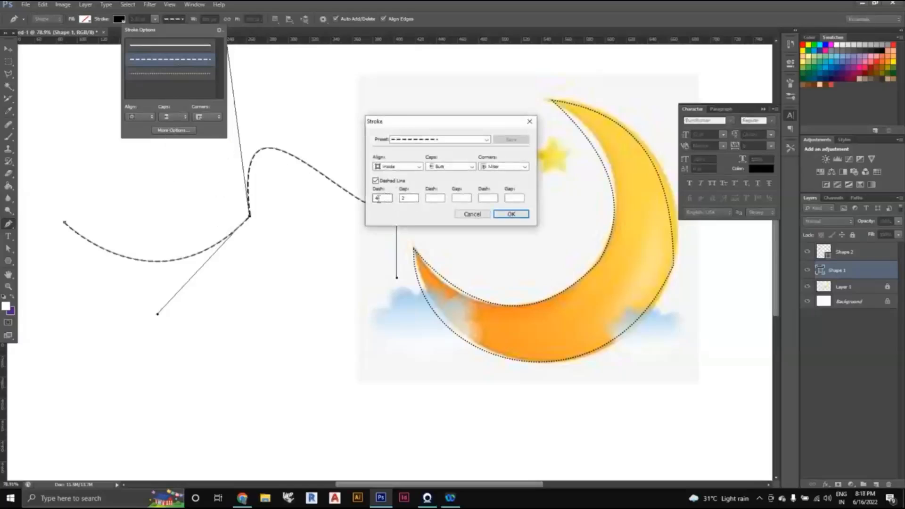
{"action": "left_click_drag", "start_coordinate": [394, 123], "coordinate": [505, 110]}
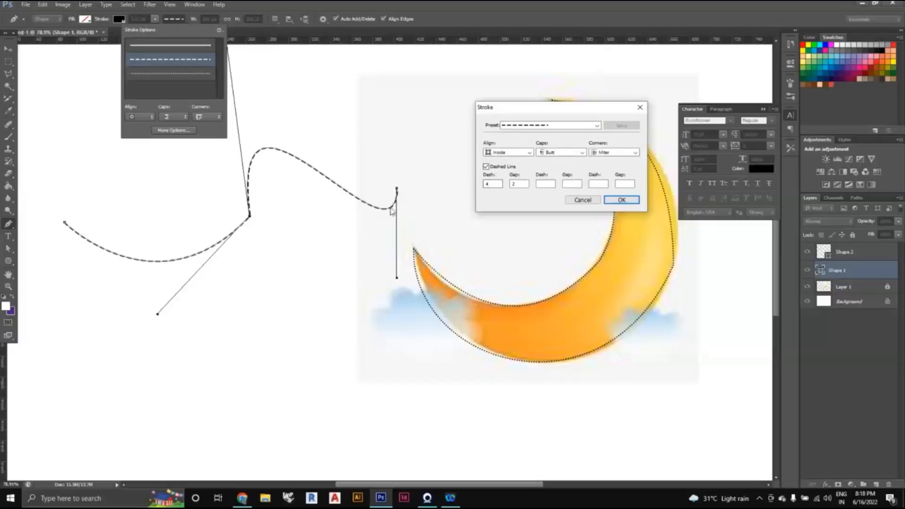
{"action": "left_click", "coordinate": [491, 184]}
{"action": "key", "text": "BackSpace"}
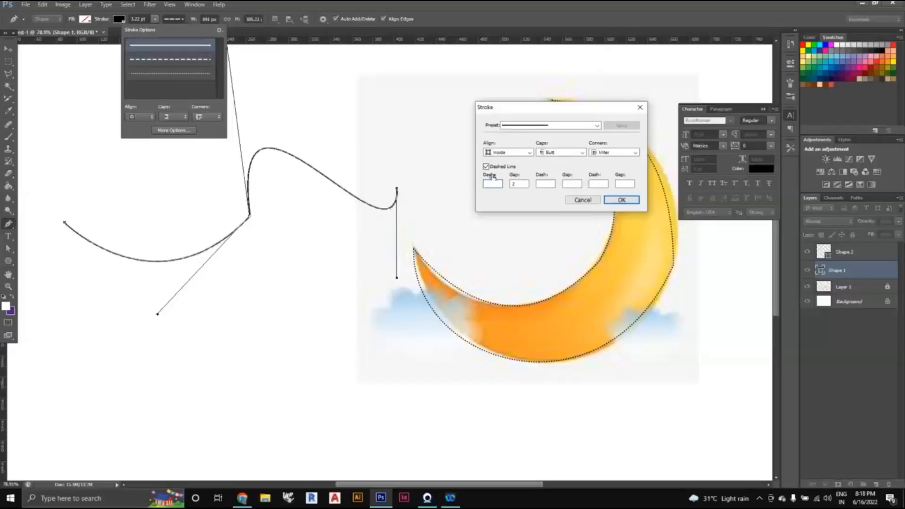
{"action": "type", "text": "6"}
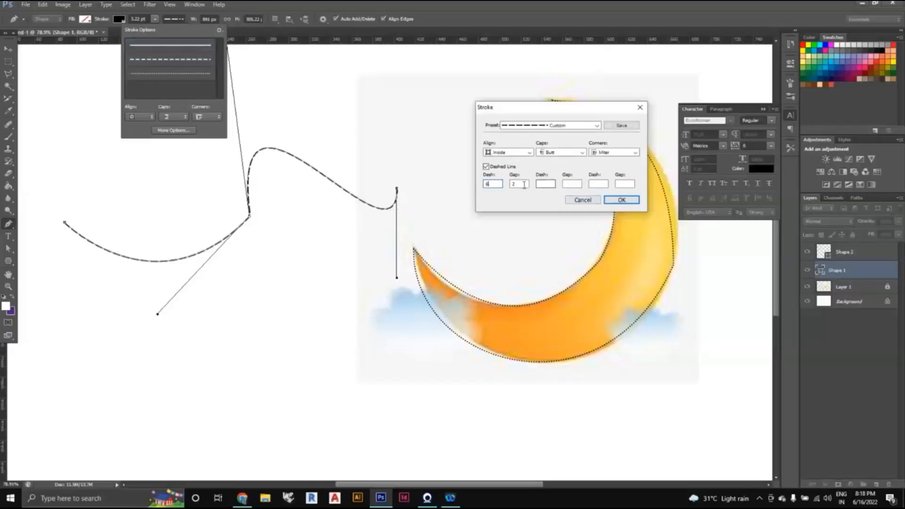
{"action": "left_click_drag", "start_coordinate": [523, 185], "coordinate": [509, 184]}
{"action": "type", "text": "3"}
{"action": "key", "text": "BackSpace"}
{"action": "type", "text": "6"}
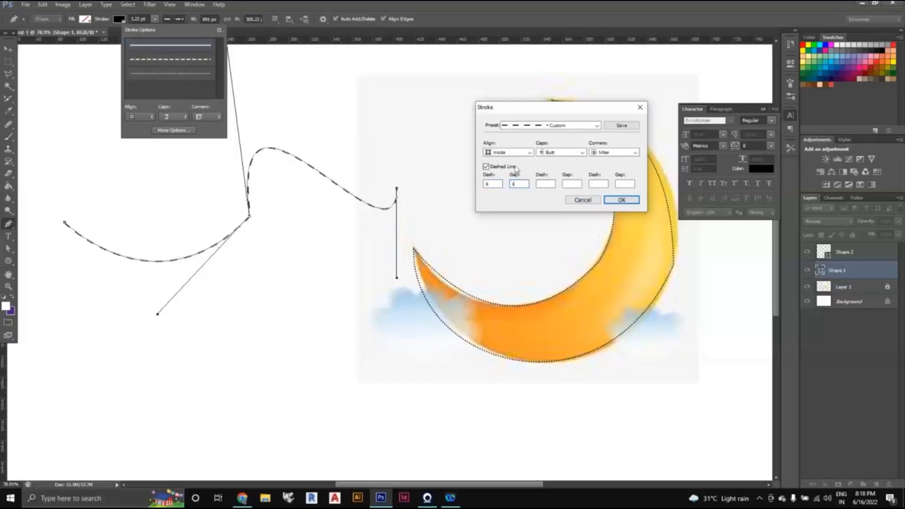
{"action": "left_click", "coordinate": [621, 200]}
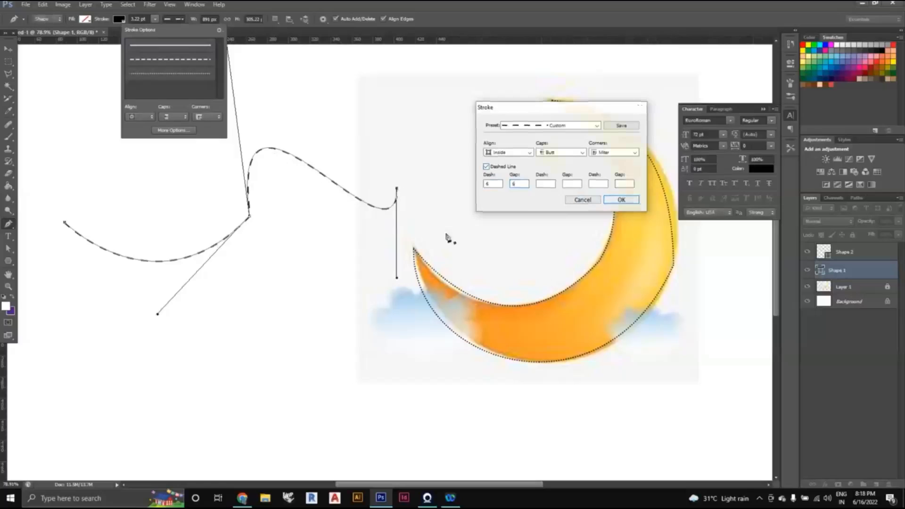
Switch the Pen tool's drawing mode from Shape to Path.
{"action": "scroll", "coordinate": [344, 221], "scroll_direction": "down", "scroll_amount": 3}
{"action": "scroll", "coordinate": [318, 220], "scroll_direction": "up", "scroll_amount": 1}
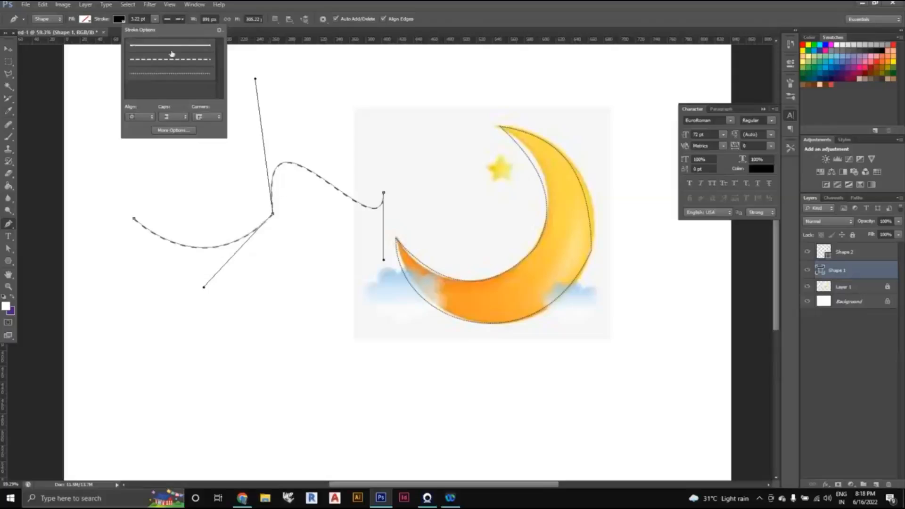
{"action": "left_click", "coordinate": [154, 21]}
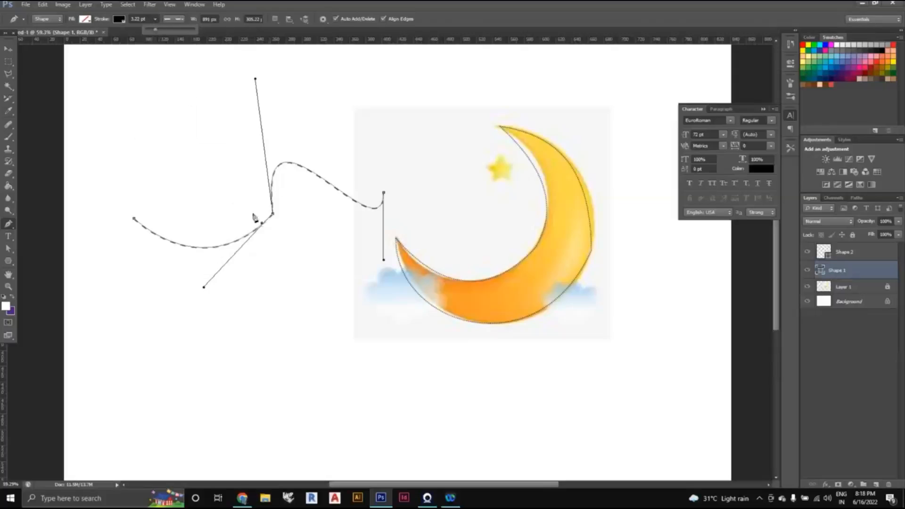
{"action": "scroll", "coordinate": [254, 212], "scroll_direction": "down", "scroll_amount": 2}
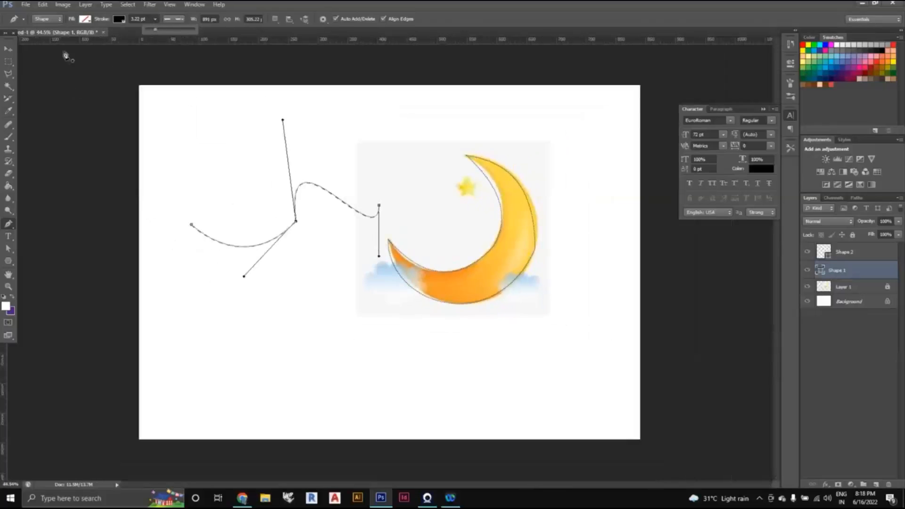
{"action": "scroll", "coordinate": [317, 311], "scroll_direction": "up", "scroll_amount": 1}
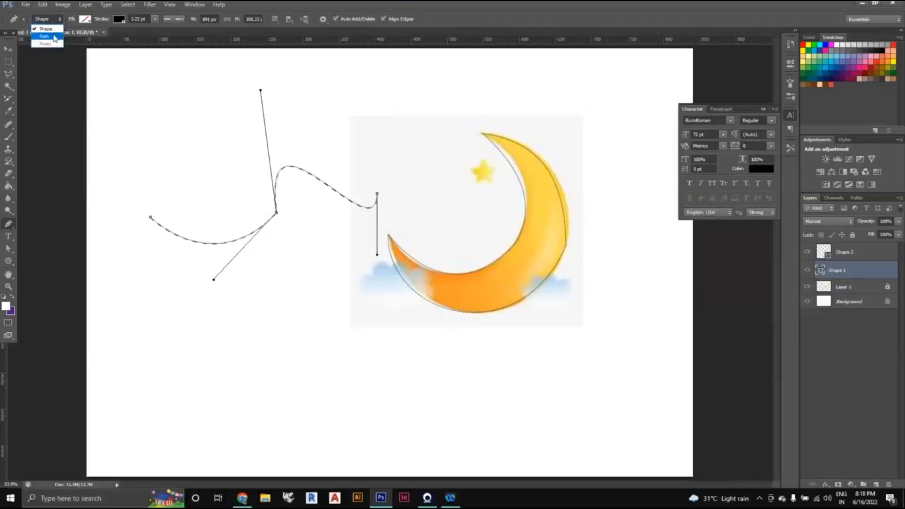
{"action": "left_click", "coordinate": [54, 36]}
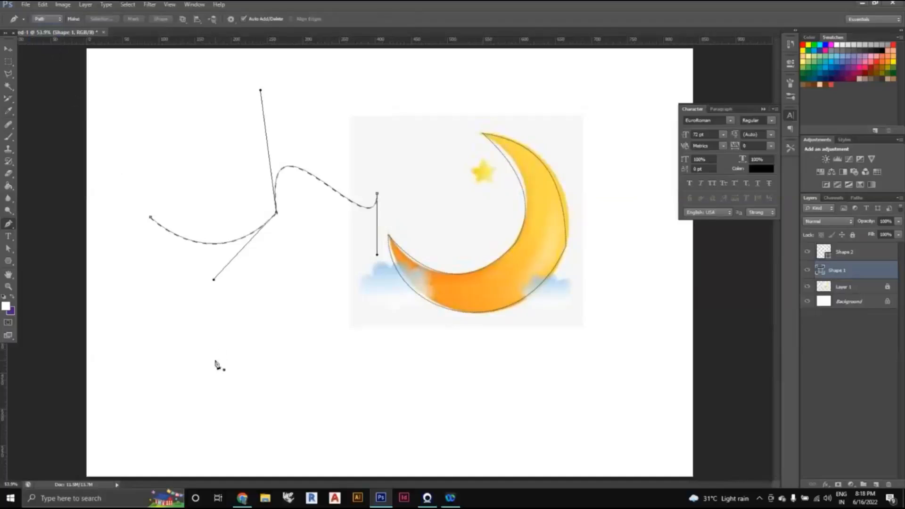
Outline a four-sided selection below the wavy path with the Polygonal Lasso tool, and deselect it.
{"action": "left_click", "coordinate": [9, 74]}
{"action": "left_click", "coordinate": [238, 378]}
{"action": "left_click", "coordinate": [264, 302]}
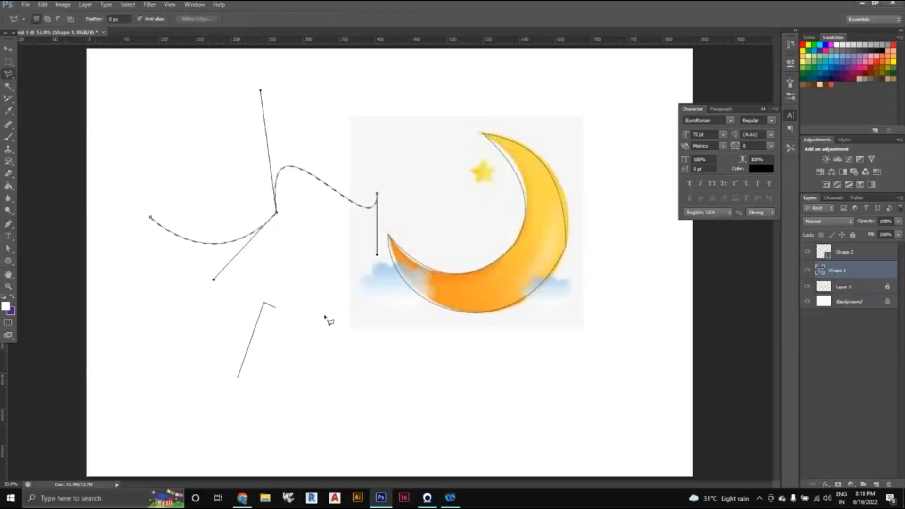
{"action": "left_click", "coordinate": [357, 325]}
{"action": "left_click", "coordinate": [337, 396]}
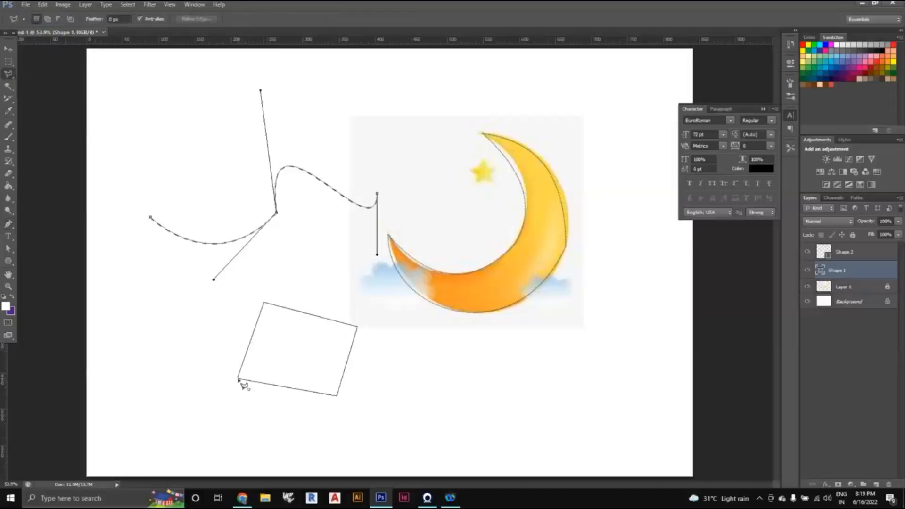
{"action": "left_click", "coordinate": [239, 380]}
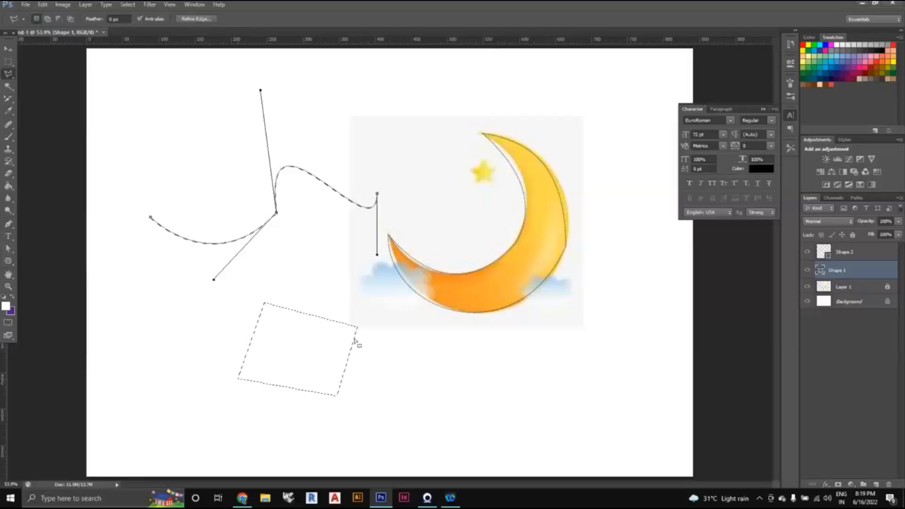
{"action": "key", "text": "ctrl+d"}
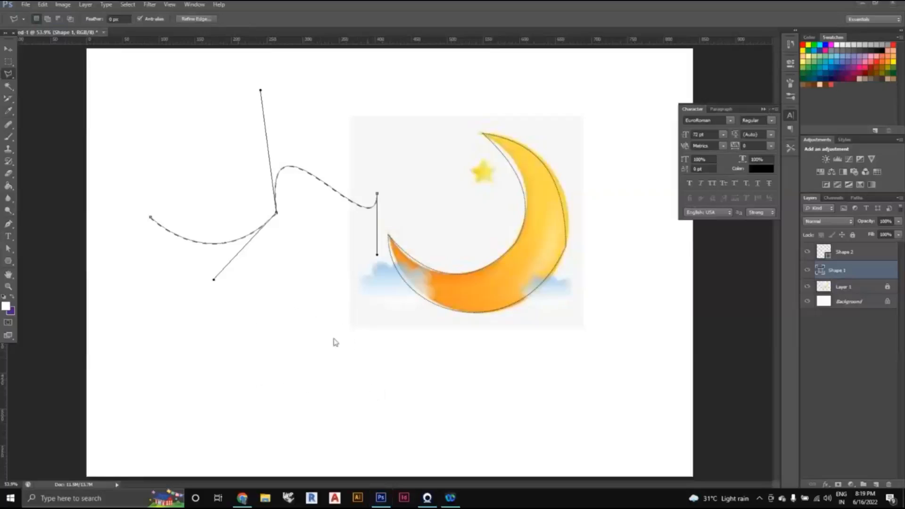
Outline another quadrilateral beneath the wavy path with the Polygonal Lasso tool, and clear that selection.
{"action": "left_click", "coordinate": [194, 301]}
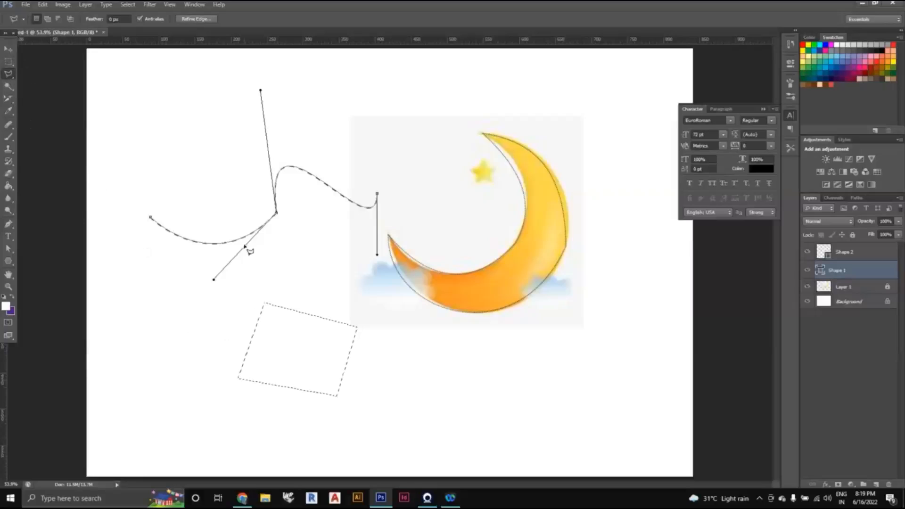
{"action": "key", "text": "ctrl+d"}
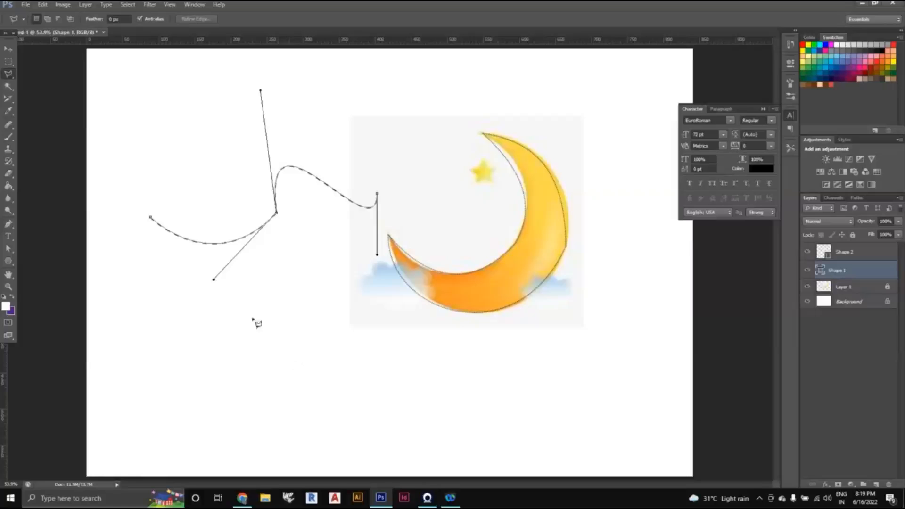
{"action": "key", "text": "ctrl+minus"}
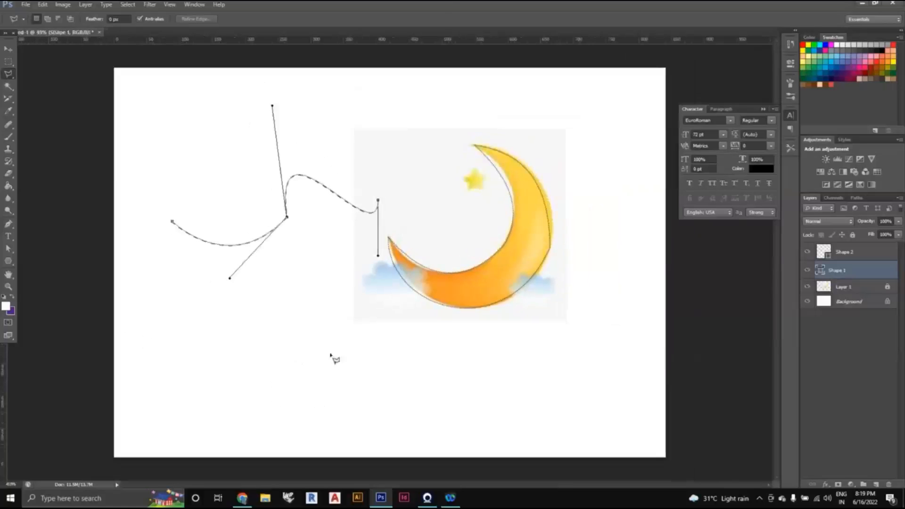
{"action": "key", "text": "ctrl+plus"}
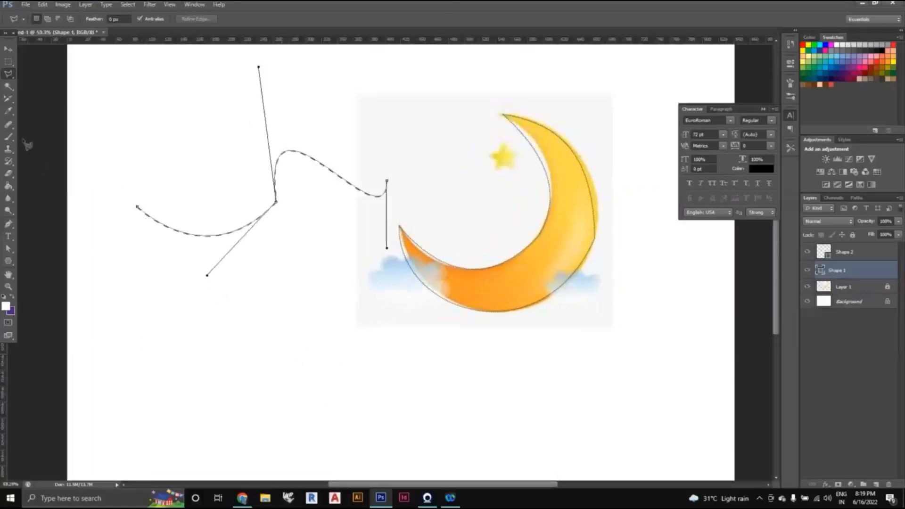
Try drawing a second curved path below the wavy one with the Pen tool in Path mode, and undo its curved segments.
{"action": "left_click", "coordinate": [11, 226]}
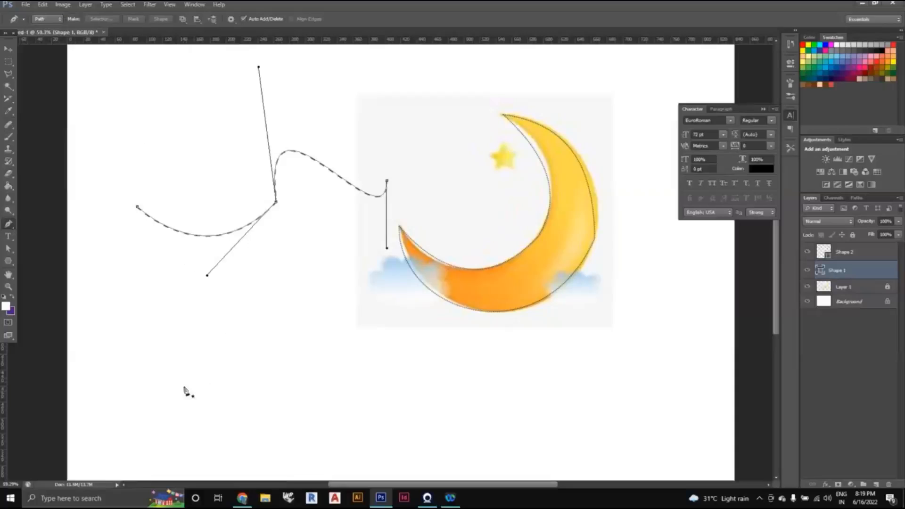
{"action": "left_click", "coordinate": [166, 372]}
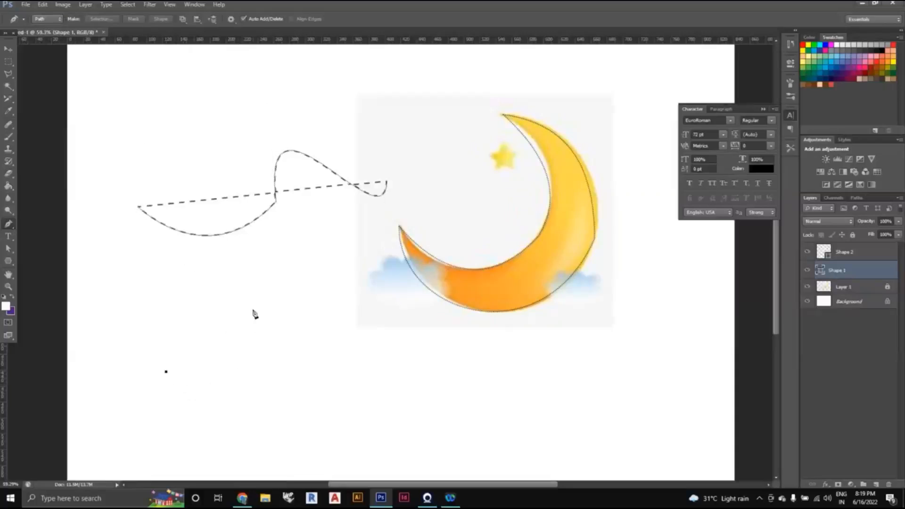
{"action": "left_click_drag", "start_coordinate": [253, 311], "coordinate": [338, 297]}
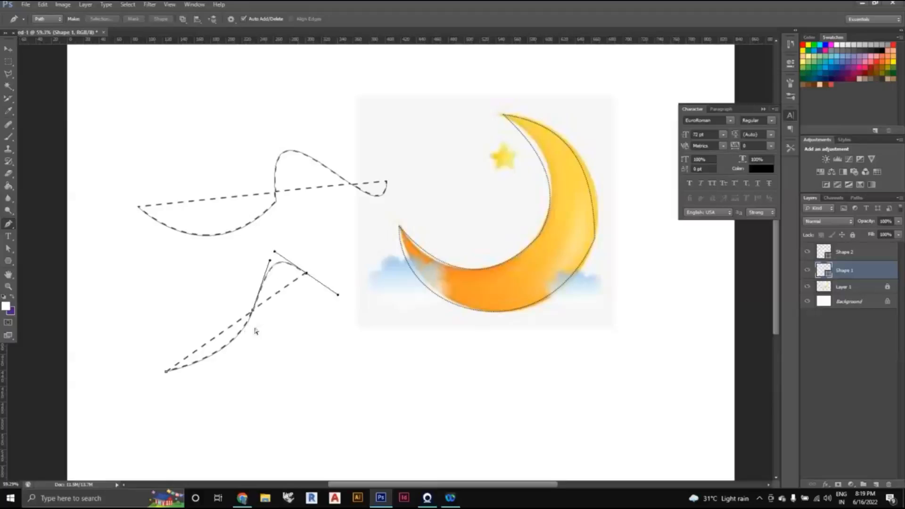
{"action": "key", "text": "ctrl+alt+z"}
{"action": "key", "text": "ctrl+alt+z"}
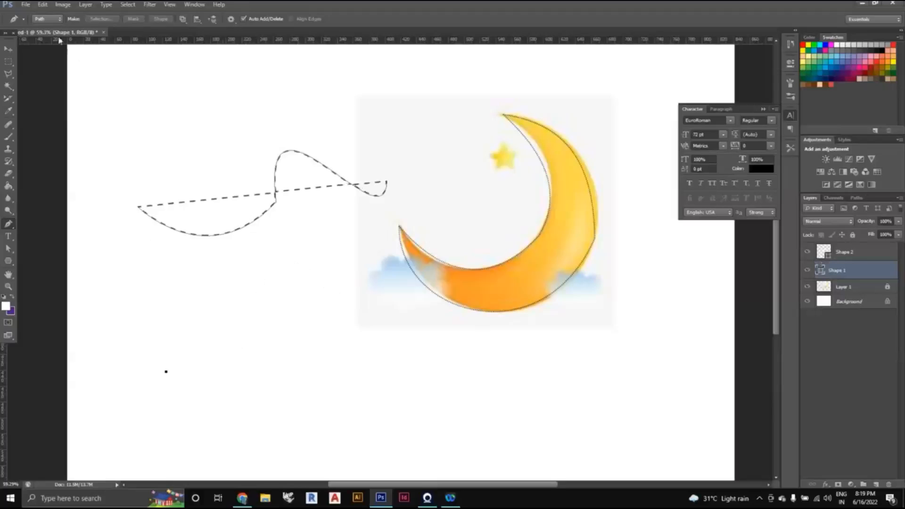
Set the wavy shape's stroke to no colour in Shape mode, and return the Pen tool to Path mode.
{"action": "left_click", "coordinate": [49, 20]}
{"action": "left_click", "coordinate": [46, 29]}
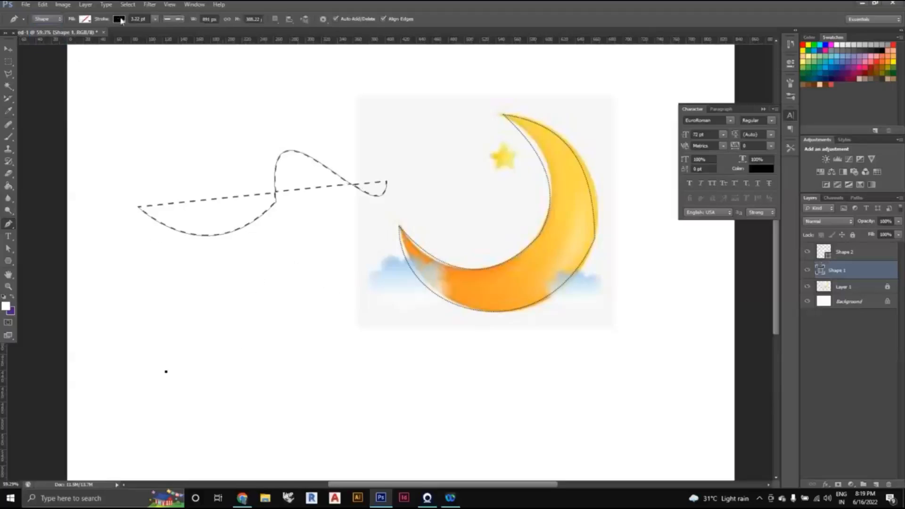
{"action": "left_click", "coordinate": [120, 19]}
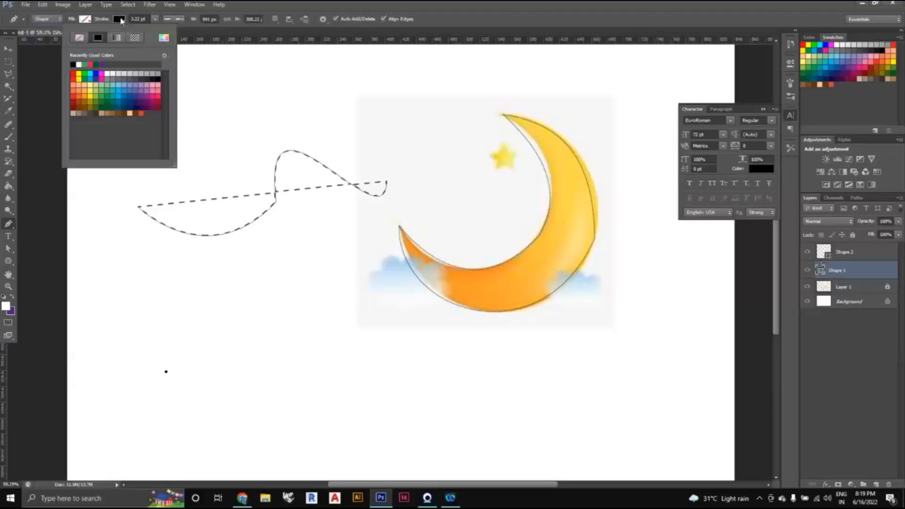
{"action": "left_click", "coordinate": [78, 38]}
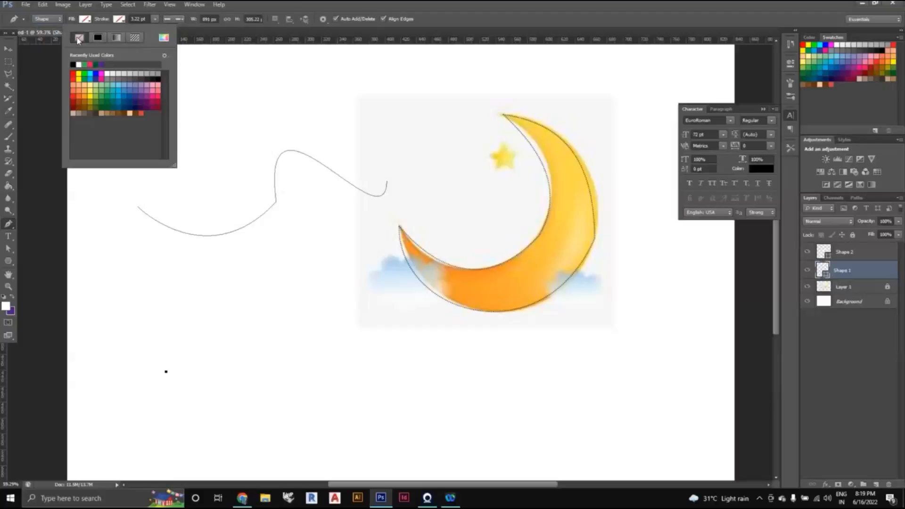
{"action": "left_click", "coordinate": [54, 21]}
{"action": "left_click", "coordinate": [52, 36]}
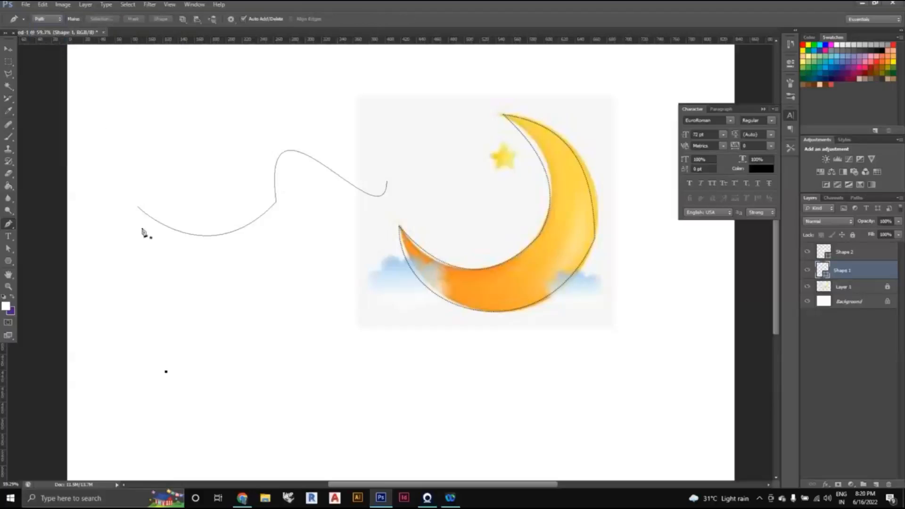
Add a new layer and draw a closed, curved five-point path on the blank canvas beside and below the moon picture.
{"action": "left_click", "coordinate": [876, 484]}
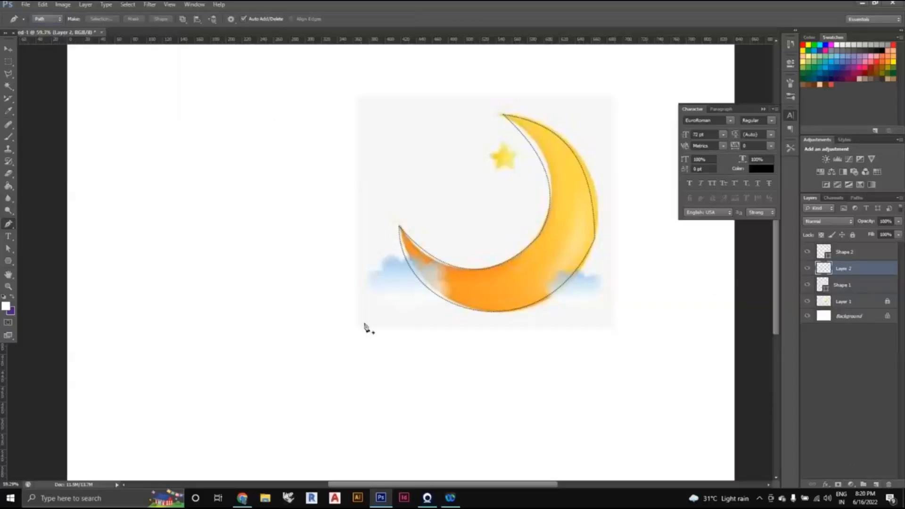
{"action": "left_click", "coordinate": [120, 366]}
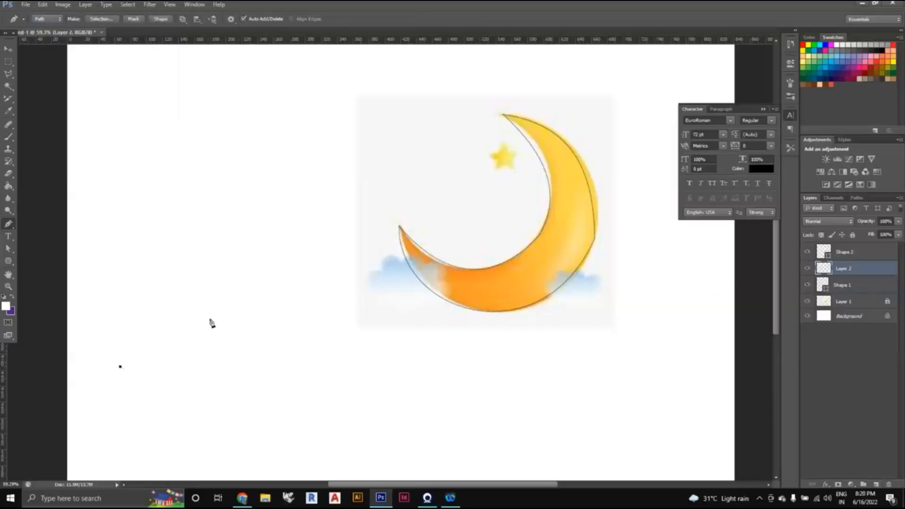
{"action": "left_click_drag", "start_coordinate": [212, 306], "coordinate": [220, 247]}
{"action": "left_click_drag", "start_coordinate": [299, 260], "coordinate": [342, 312]}
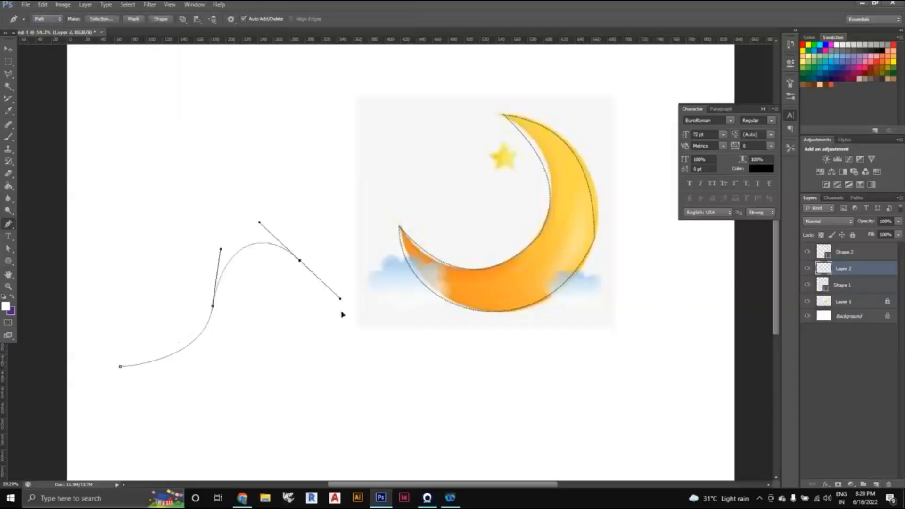
{"action": "left_click", "coordinate": [339, 369]}
{"action": "left_click_drag", "start_coordinate": [339, 370], "coordinate": [282, 400]}
{"action": "left_click_drag", "start_coordinate": [195, 408], "coordinate": [149, 384]}
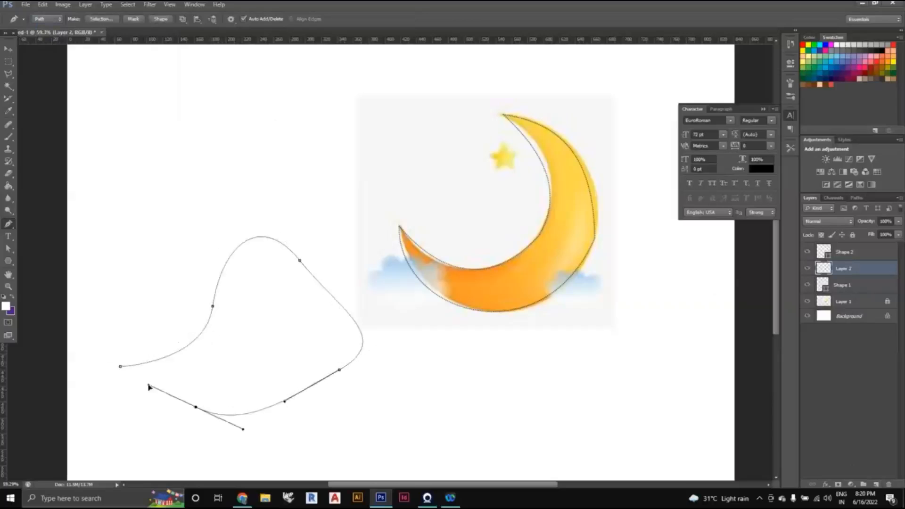
{"action": "left_click", "coordinate": [121, 367]}
{"action": "key", "text": "Return"}
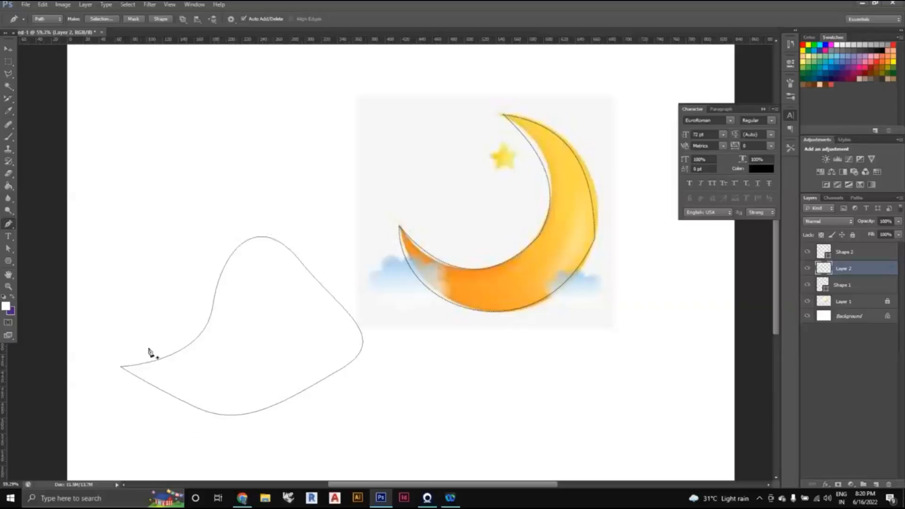
Convert the closed curved path into a new anti-aliased selection.
{"action": "right_click", "coordinate": [208, 350]}
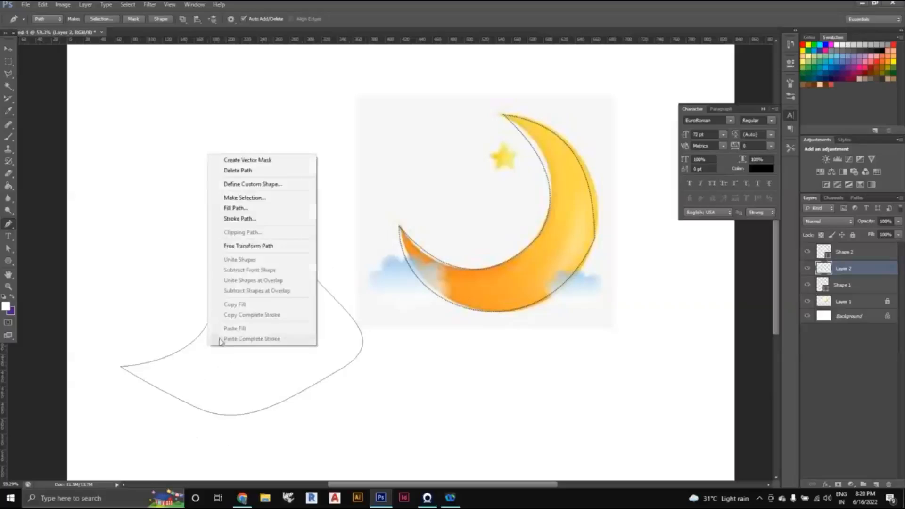
{"action": "left_click", "coordinate": [253, 198]}
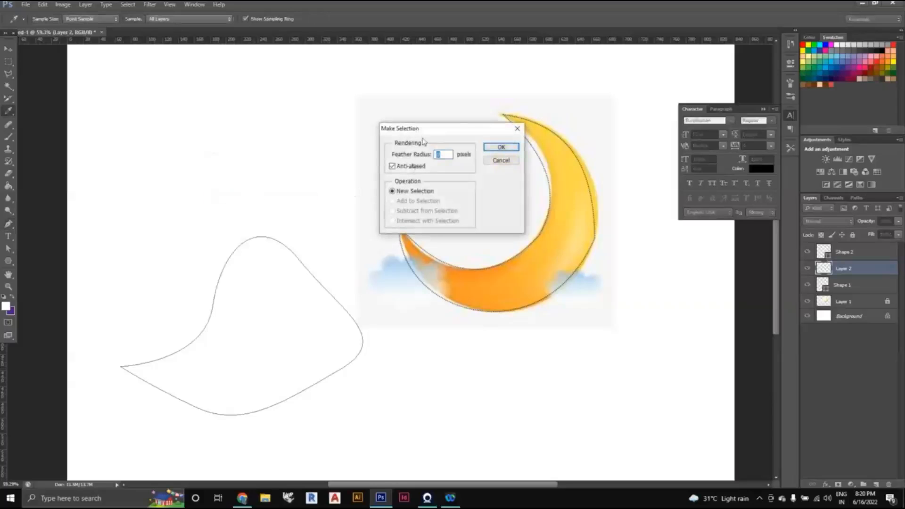
{"action": "left_click", "coordinate": [501, 147]}
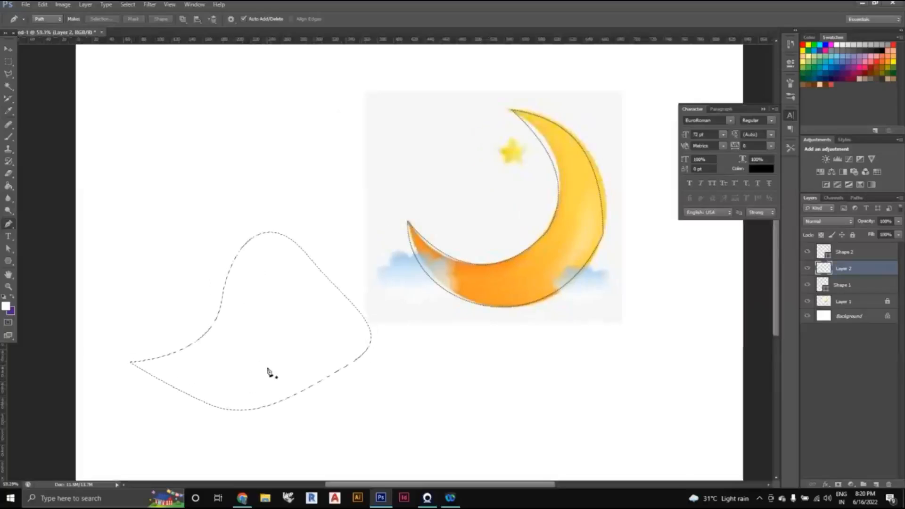
Fill the curved selection with black using the Paint Bucket tool, and undo the fill.
{"action": "left_click", "coordinate": [9, 186]}
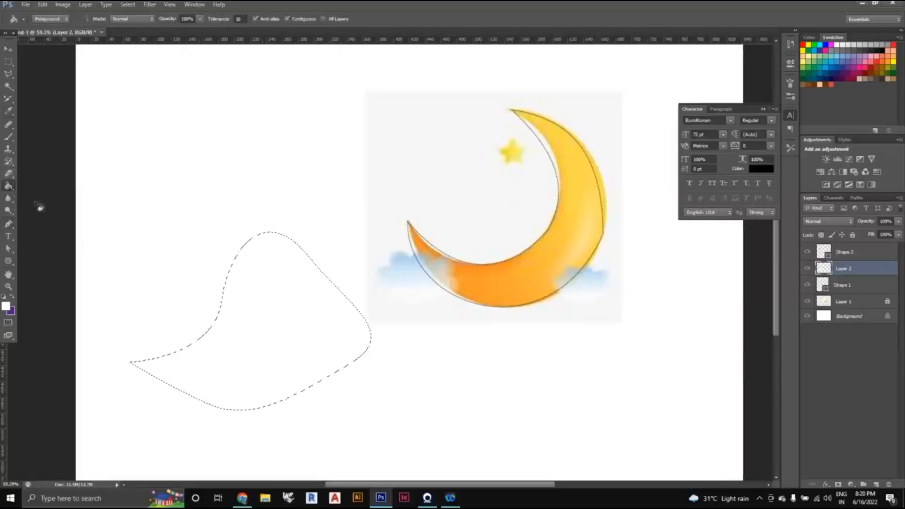
{"action": "left_click", "coordinate": [885, 46]}
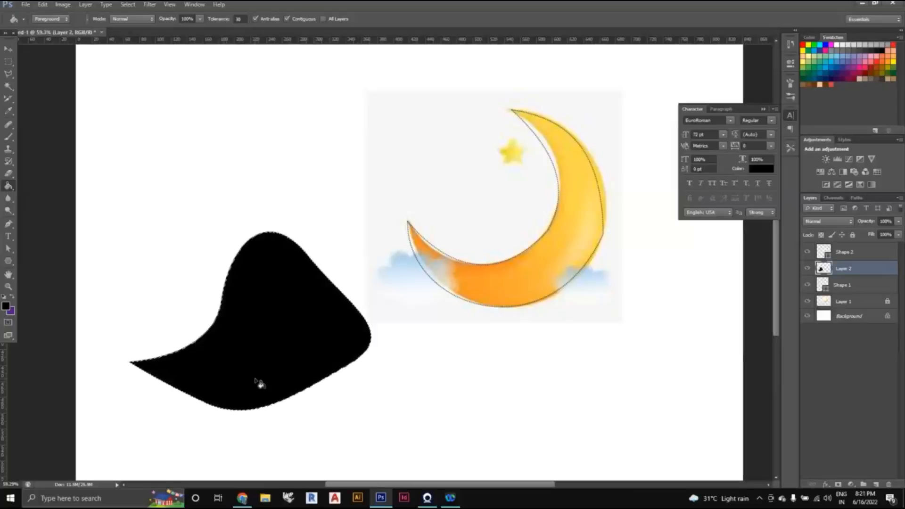
{"action": "key", "text": "ctrl+z"}
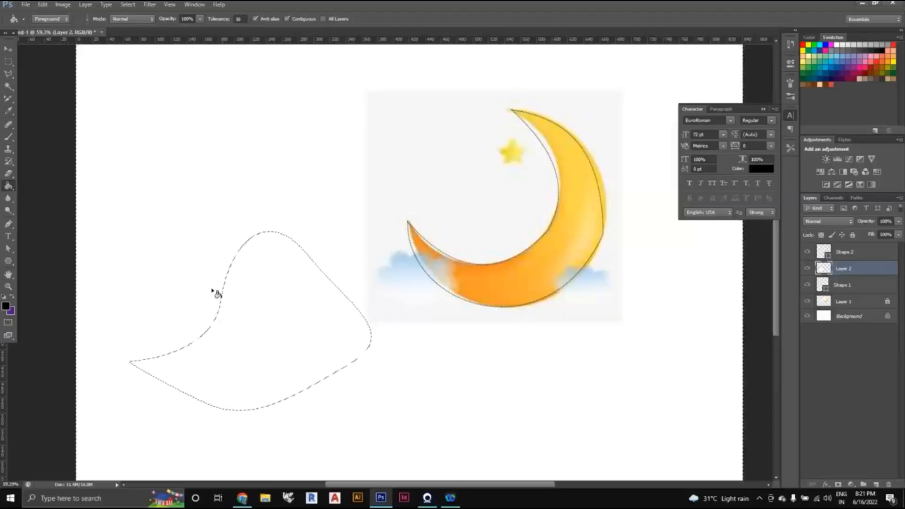
Fill the inverted selection around the curved shape with black, and lower Layer 2's opacity to 28% before deselecting.
{"action": "left_click", "coordinate": [210, 291]}
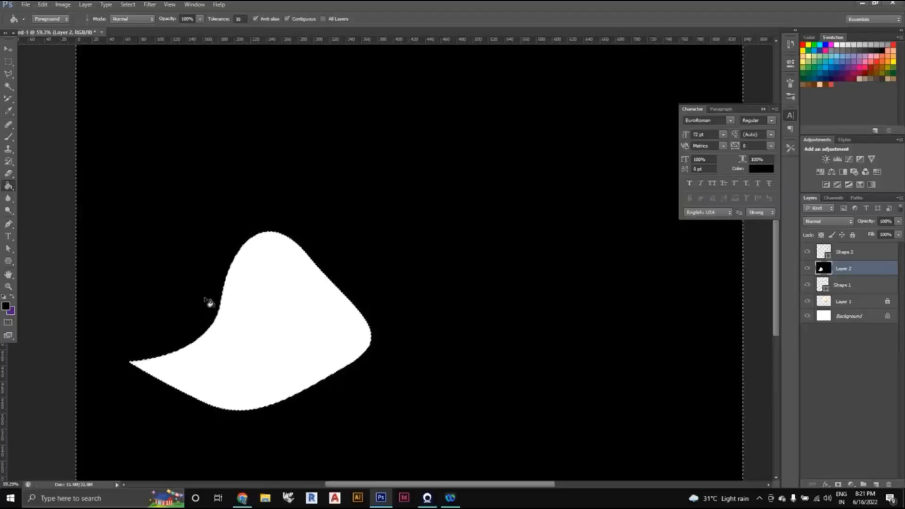
{"action": "left_click", "coordinate": [898, 221]}
{"action": "left_click_drag", "start_coordinate": [898, 232], "coordinate": [864, 239]}
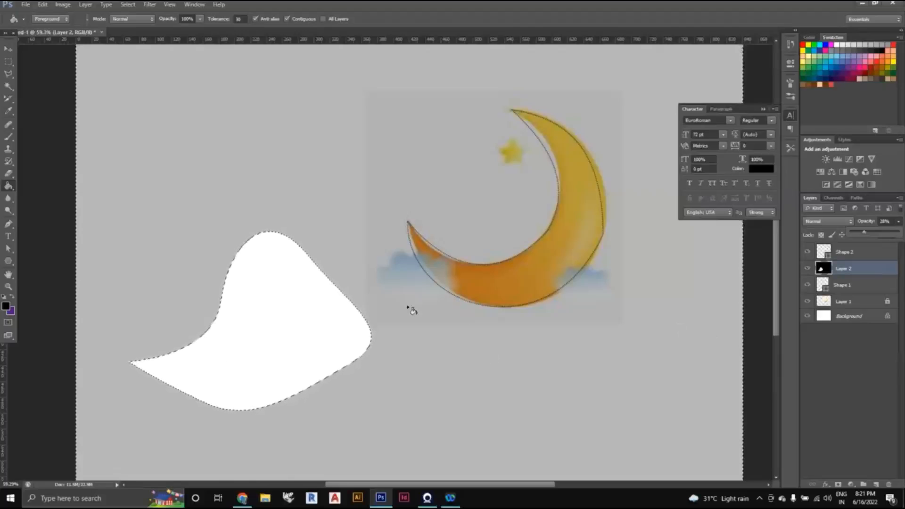
{"action": "scroll", "coordinate": [409, 308], "scroll_direction": "down", "scroll_amount": 1}
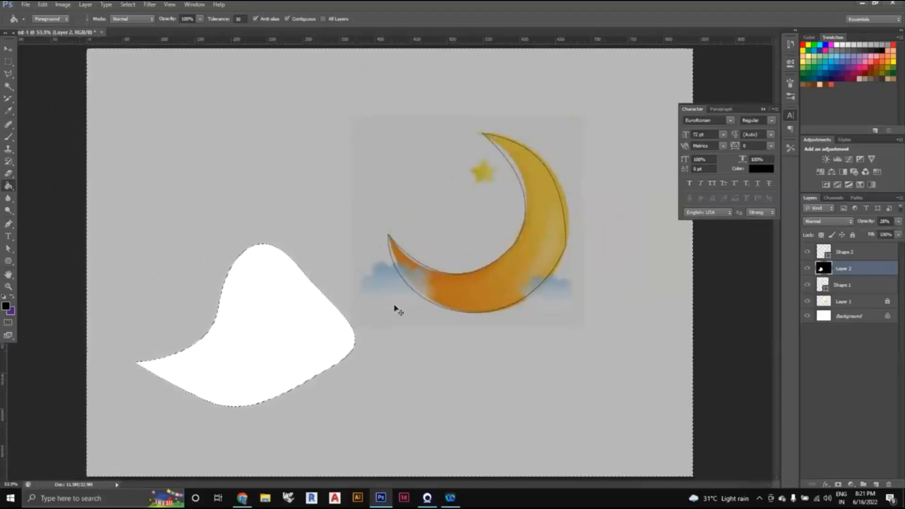
{"action": "key", "text": "ctrl+d"}
{"action": "key", "text": "ctrl+minus"}
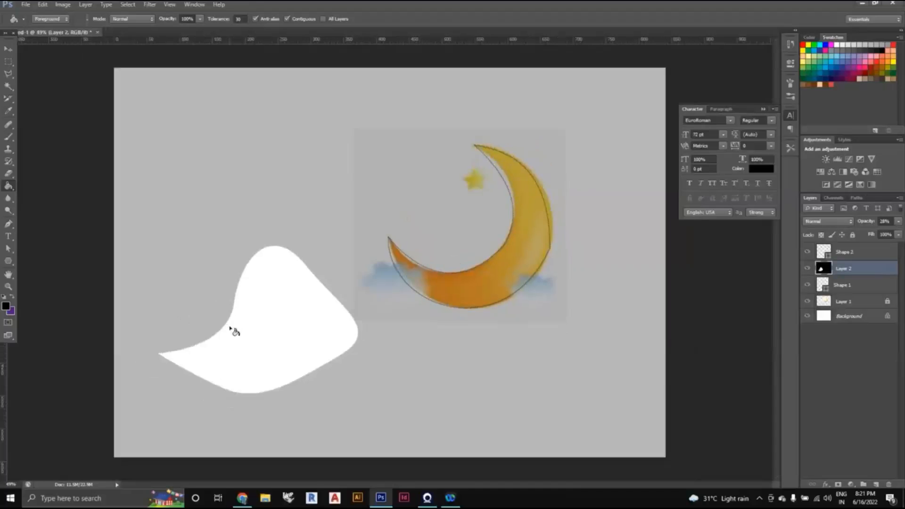
Return to the Pen tool in Path mode and delete Layer 2.
{"action": "left_click", "coordinate": [8, 224]}
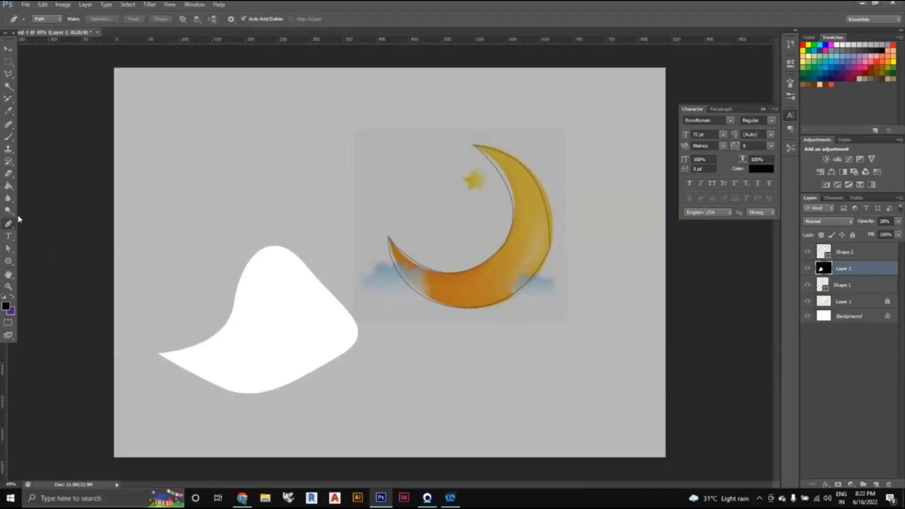
{"action": "left_click", "coordinate": [46, 19]}
{"action": "left_click", "coordinate": [49, 35]}
{"action": "right_click", "coordinate": [850, 272]}
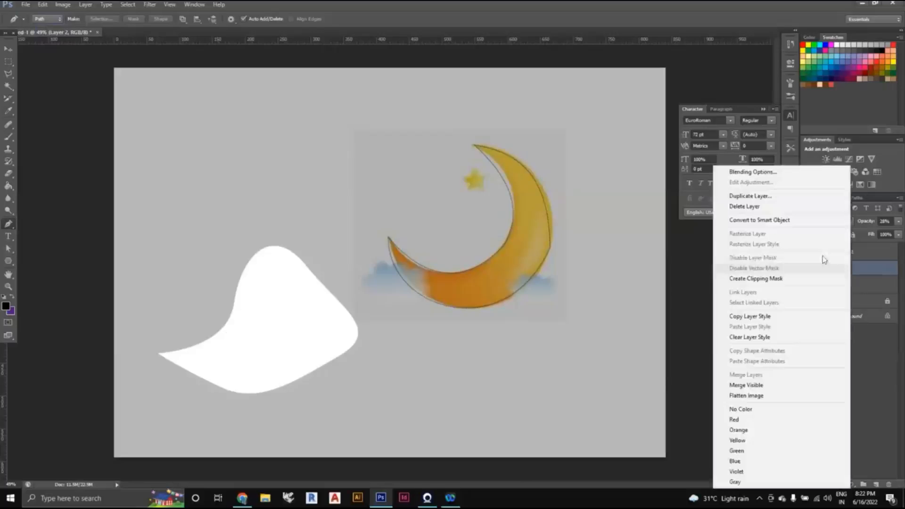
{"action": "left_click", "coordinate": [756, 207]}
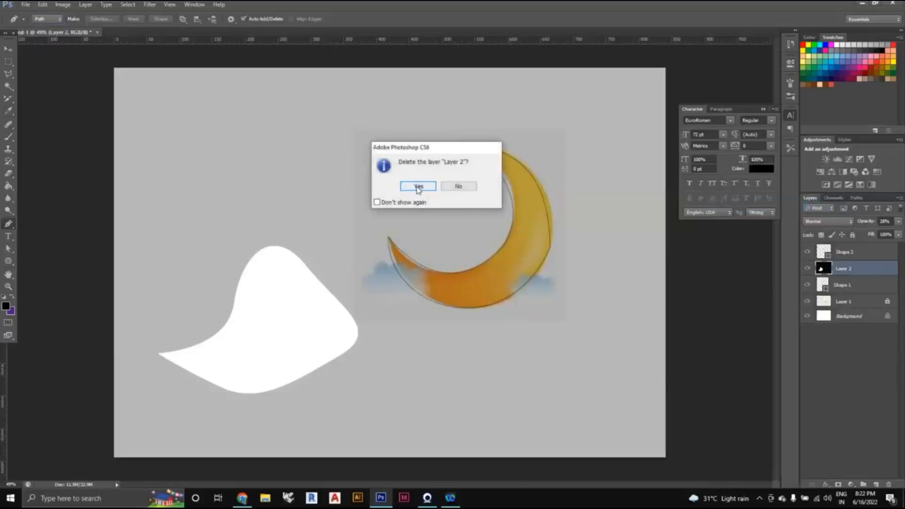
{"action": "left_click", "coordinate": [415, 187]}
{"action": "scroll", "coordinate": [190, 377], "scroll_direction": "up", "scroll_amount": 1}
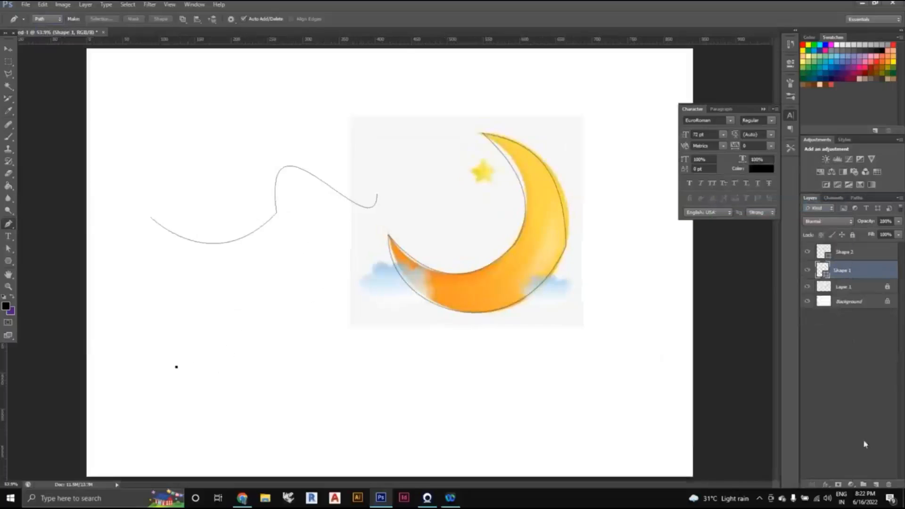
Add a new layer and draw an open wavy path of four anchor points running to just below the moon picture.
{"action": "left_click", "coordinate": [876, 484]}
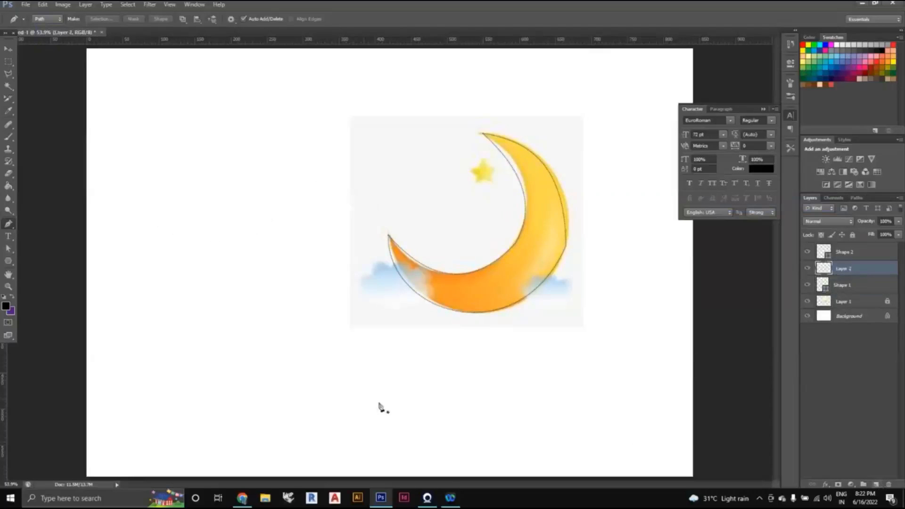
{"action": "left_click", "coordinate": [131, 318]}
{"action": "left_click_drag", "start_coordinate": [257, 334], "coordinate": [288, 284]}
{"action": "left_click_drag", "start_coordinate": [321, 251], "coordinate": [382, 293]}
{"action": "left_click_drag", "start_coordinate": [390, 347], "coordinate": [459, 350]}
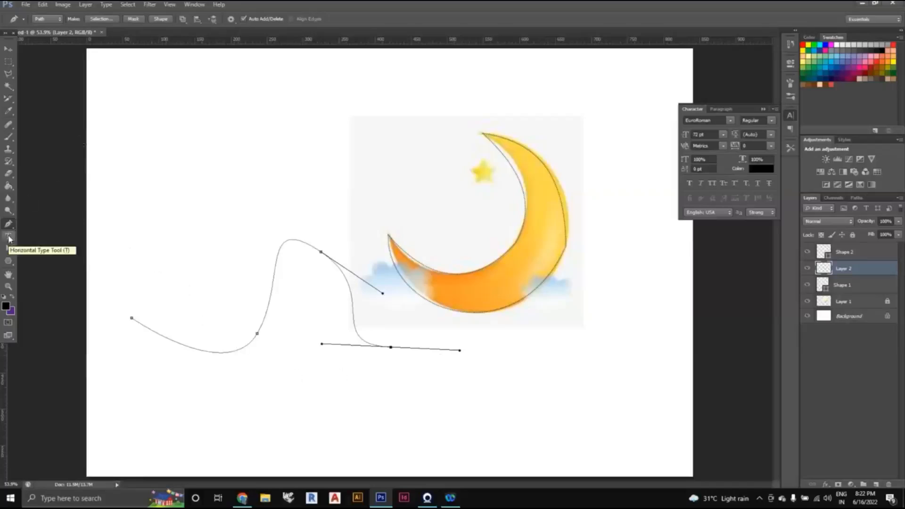
Add the horizontal text "arckstudio" along the wavy path, starting close to its beginning.
{"action": "left_click", "coordinate": [8, 236]}
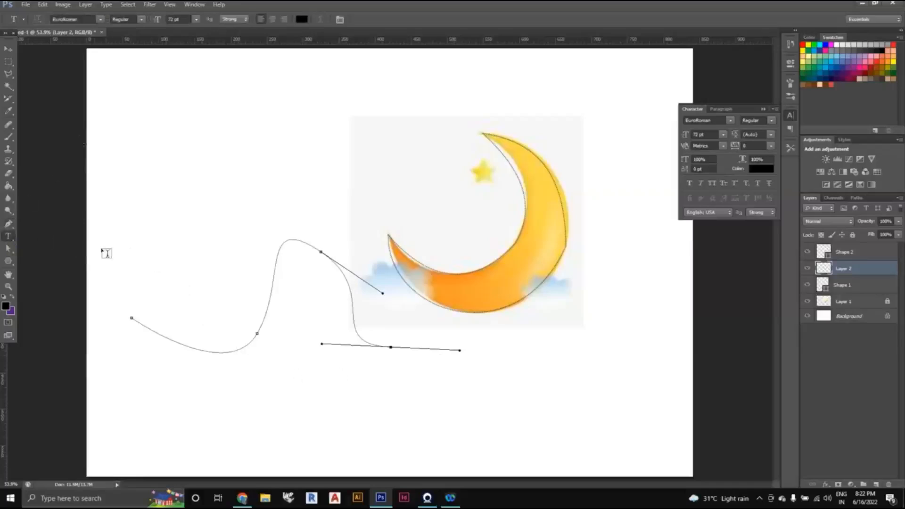
{"action": "left_click", "coordinate": [153, 327]}
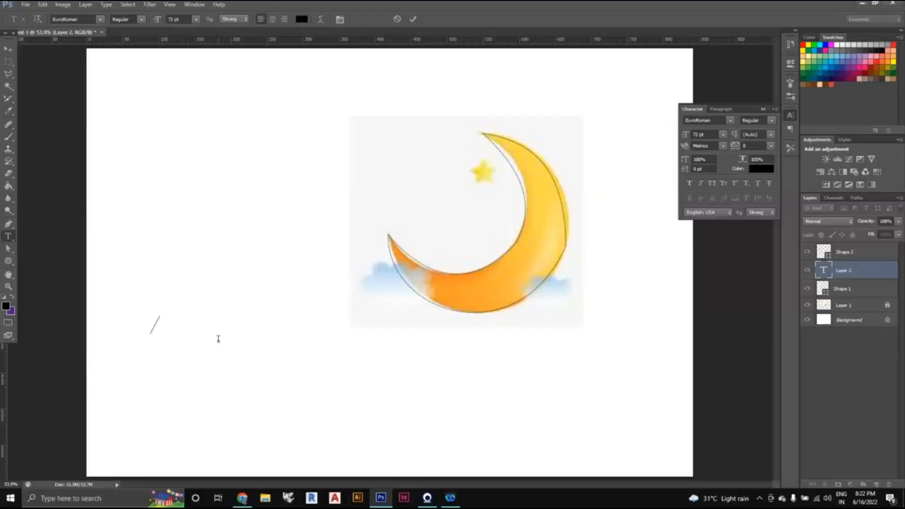
{"action": "type", "text": "arckstudio"}
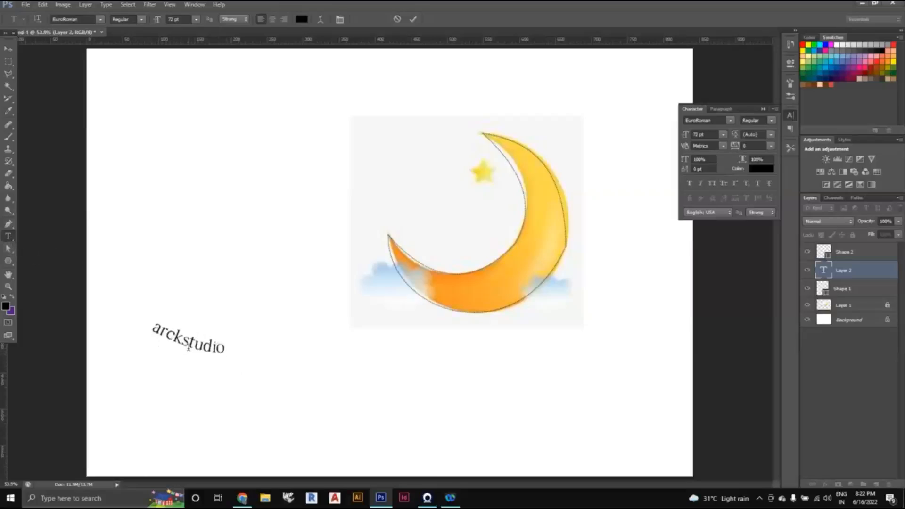
{"action": "left_click", "coordinate": [8, 248]}
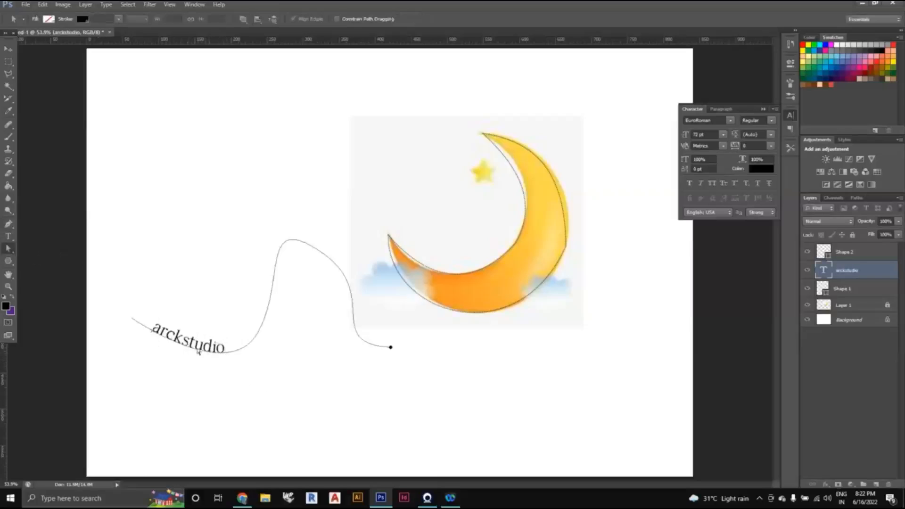
Move the text together with its path slightly down and to the right on the canvas.
{"action": "left_click", "coordinate": [8, 236]}
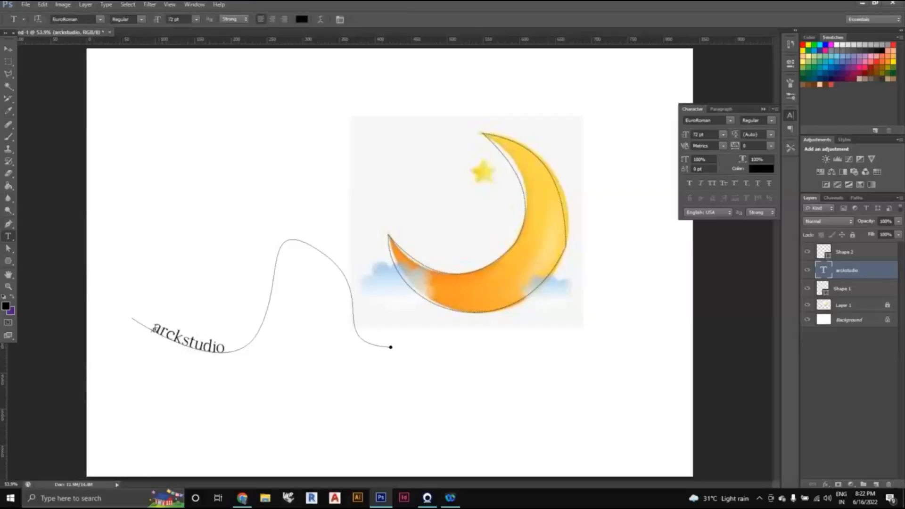
{"action": "left_click", "coordinate": [153, 328]}
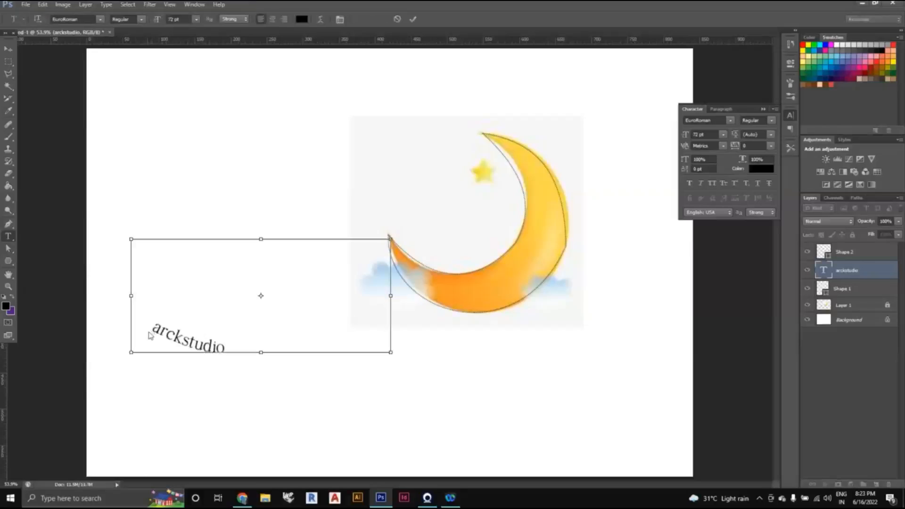
{"action": "left_click", "coordinate": [8, 50]}
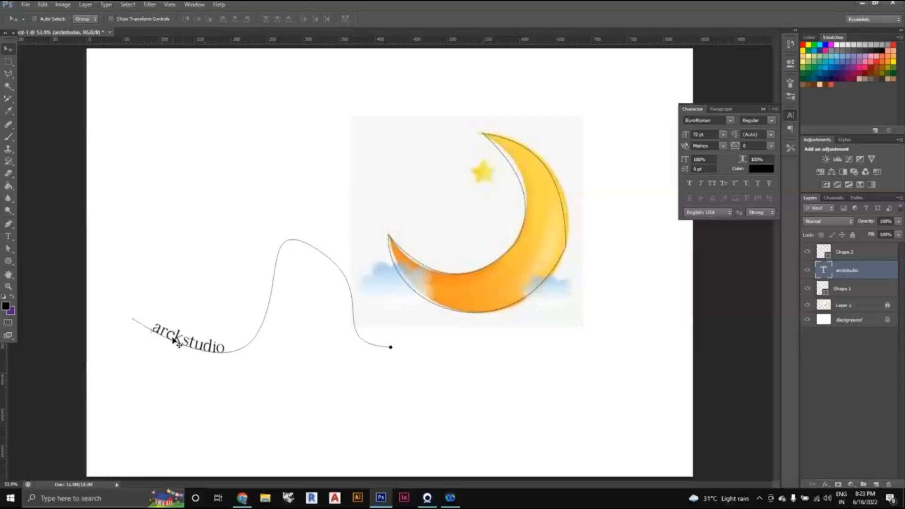
{"action": "left_click_drag", "start_coordinate": [172, 340], "coordinate": [185, 351]}
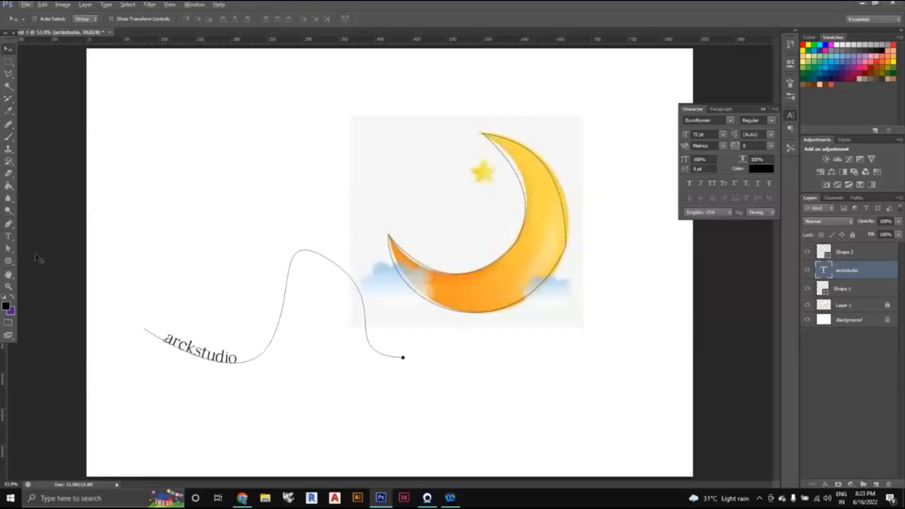
Try to slide the "arckstudio" text along its path from its starting point.
{"action": "left_click", "coordinate": [8, 236]}
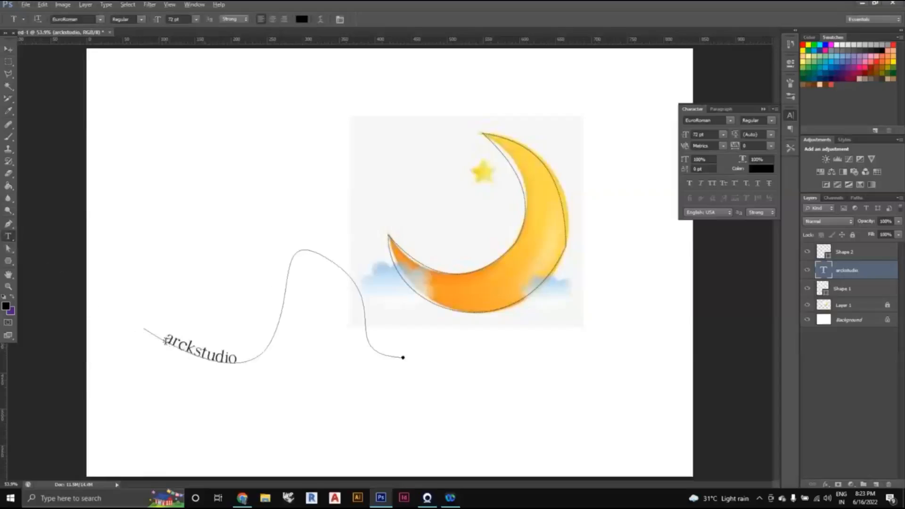
{"action": "left_click_drag", "start_coordinate": [164, 338], "coordinate": [240, 362]}
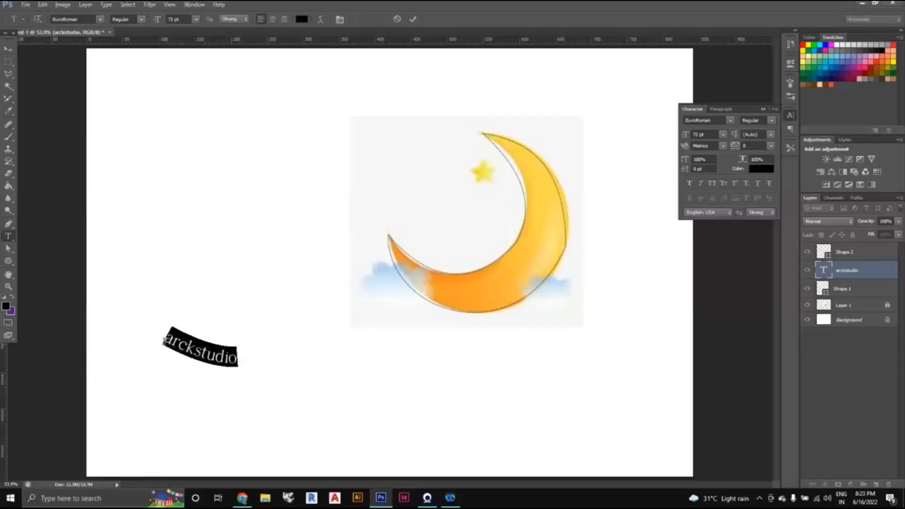
{"action": "key", "text": "ctrl"}
{"action": "left_click", "coordinate": [168, 344]}
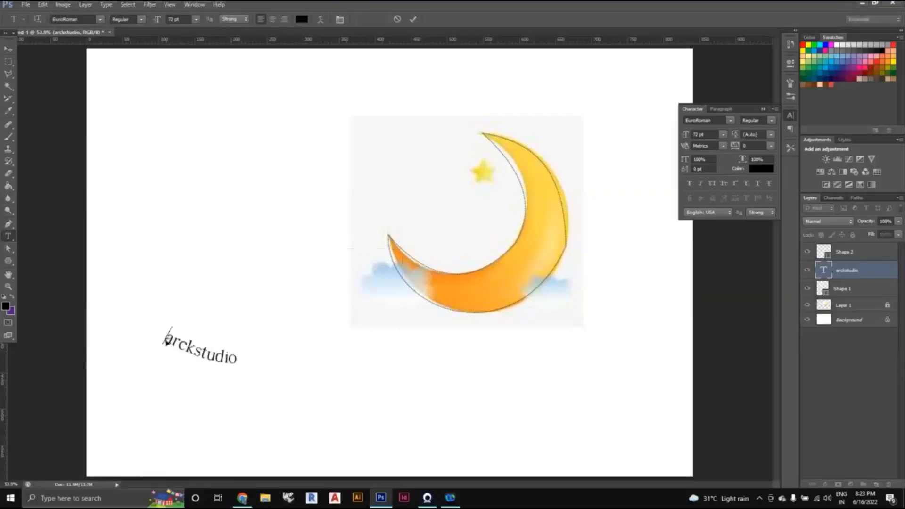
{"action": "key", "text": "ctrl"}
{"action": "left_click", "coordinate": [8, 250]}
{"action": "left_click", "coordinate": [242, 364]}
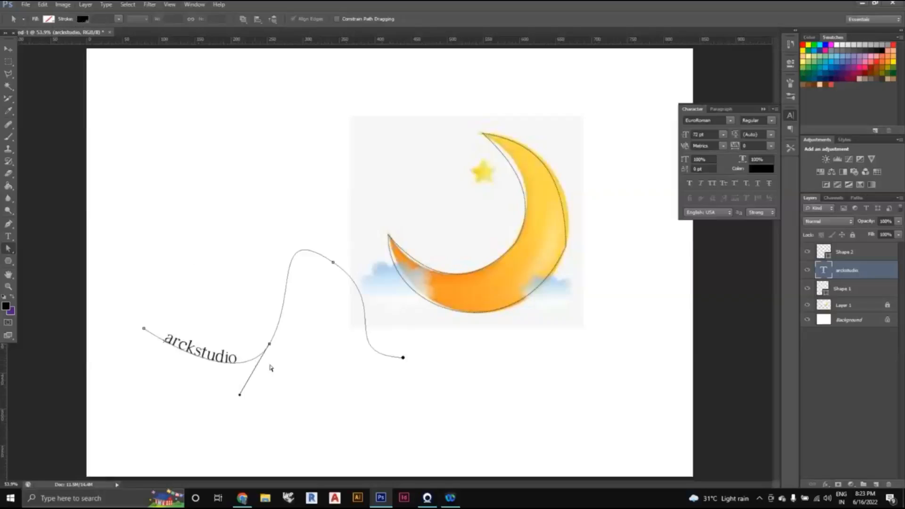
Move the text and its path farther right, so the curve overlaps the clouds in the moon picture.
{"action": "key", "text": "v"}
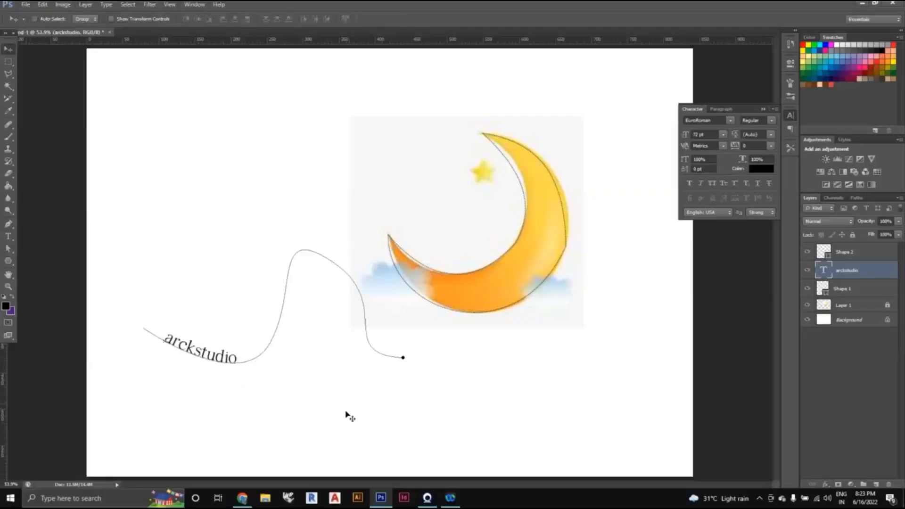
{"action": "left_click_drag", "start_coordinate": [181, 351], "coordinate": [234, 349]}
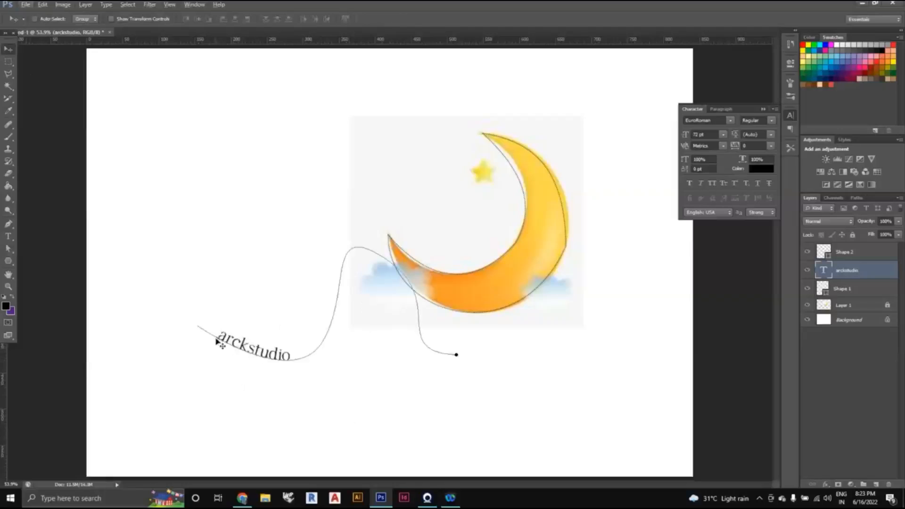
{"action": "left_click", "coordinate": [9, 236]}
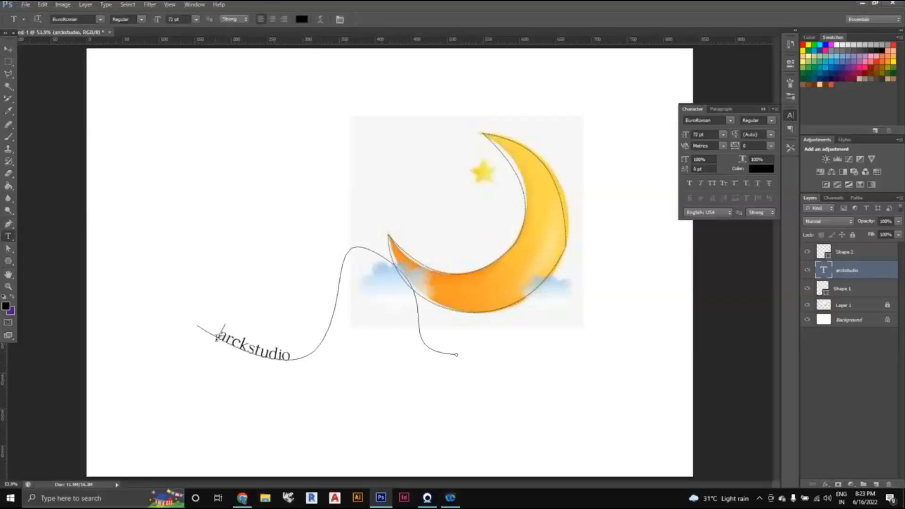
{"action": "left_click_drag", "start_coordinate": [216, 336], "coordinate": [292, 358]}
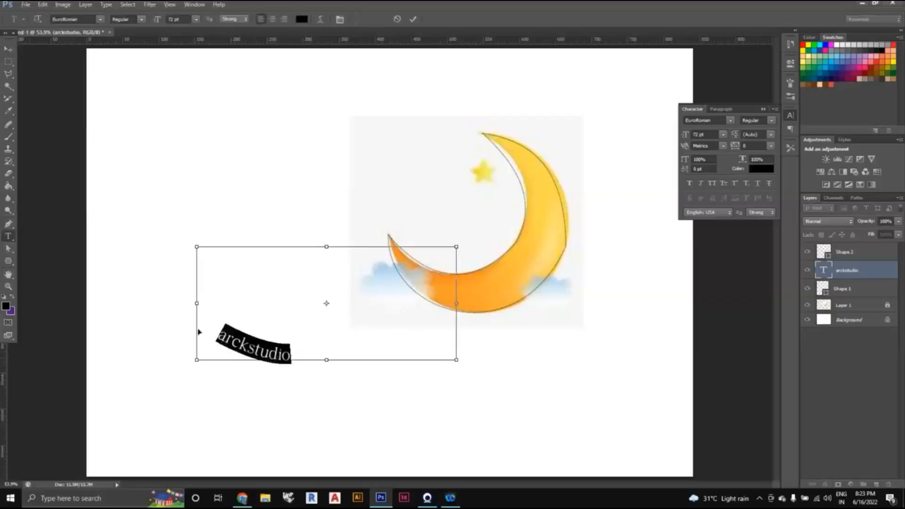
{"action": "key", "text": "ctrl+Return"}
Slide the text's starting point a short distance forward along the path with the path selection tool.
{"action": "key", "text": "a"}
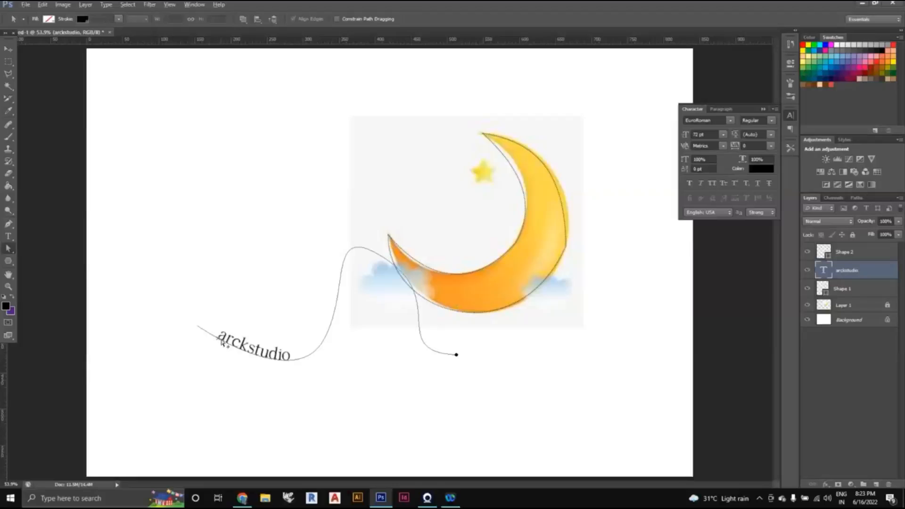
{"action": "left_click", "coordinate": [222, 343]}
{"action": "right_click", "coordinate": [253, 348]}
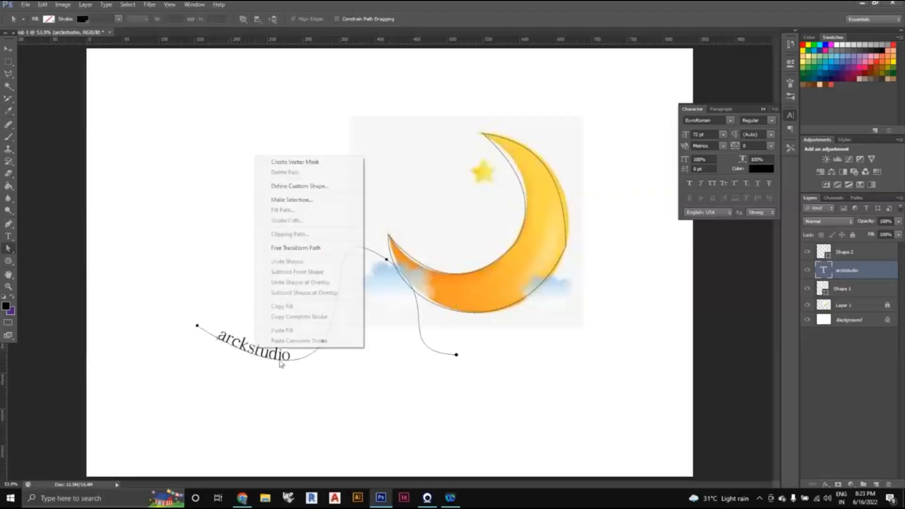
{"action": "left_click", "coordinate": [282, 358]}
{"action": "left_click", "coordinate": [269, 353]}
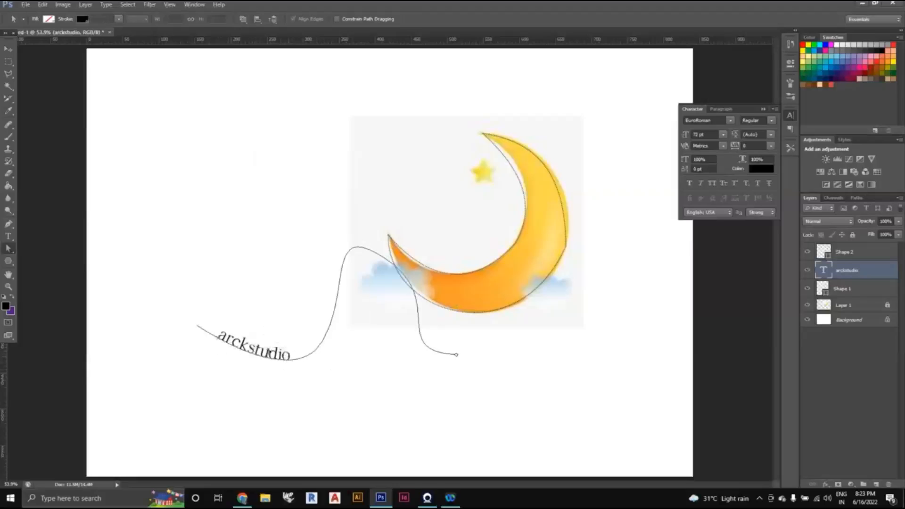
{"action": "left_click_drag", "start_coordinate": [258, 316], "coordinate": [255, 315]}
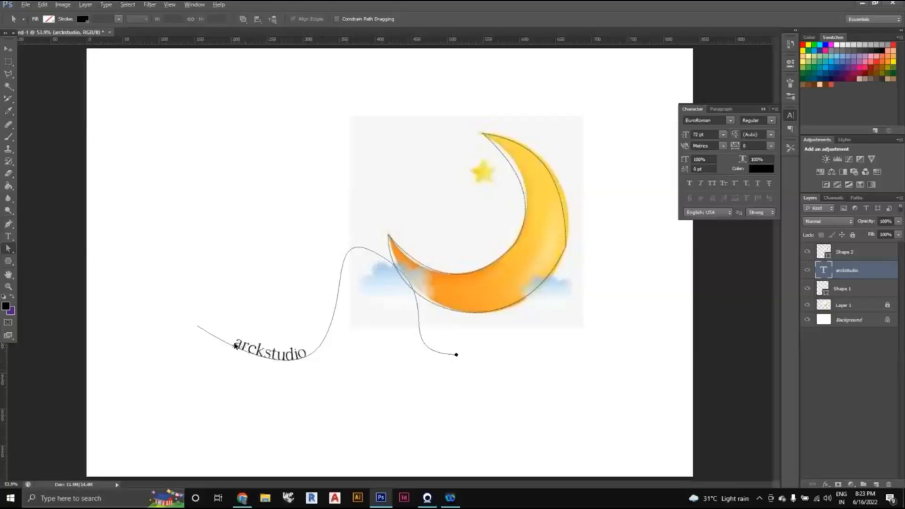
Try to shift the start of the text along the path with the Type tool.
{"action": "left_click", "coordinate": [9, 236]}
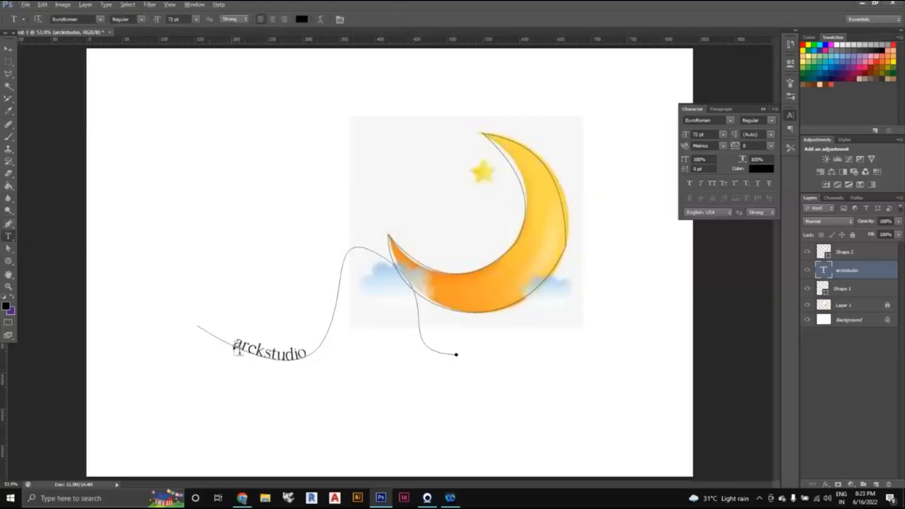
{"action": "scroll", "coordinate": [261, 371], "scroll_direction": "up", "scroll_amount": 3}
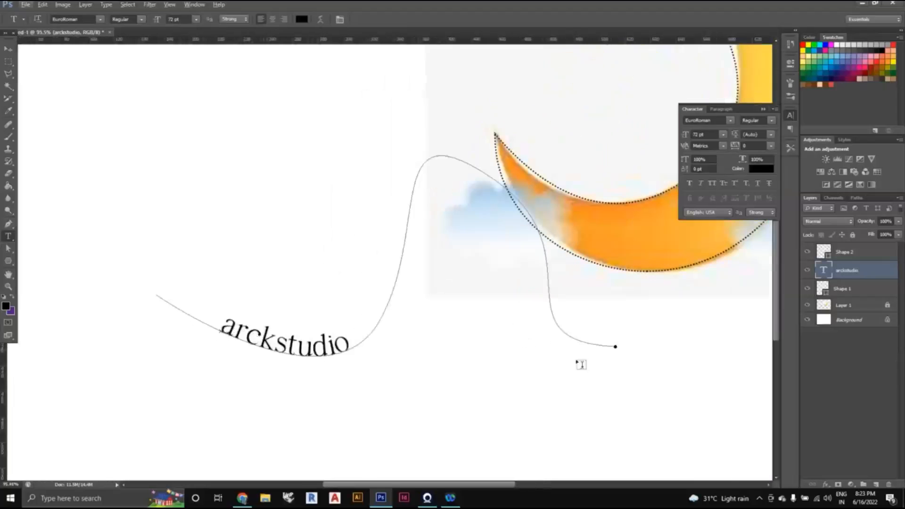
{"action": "scroll", "coordinate": [618, 349], "scroll_direction": "up", "scroll_amount": 2}
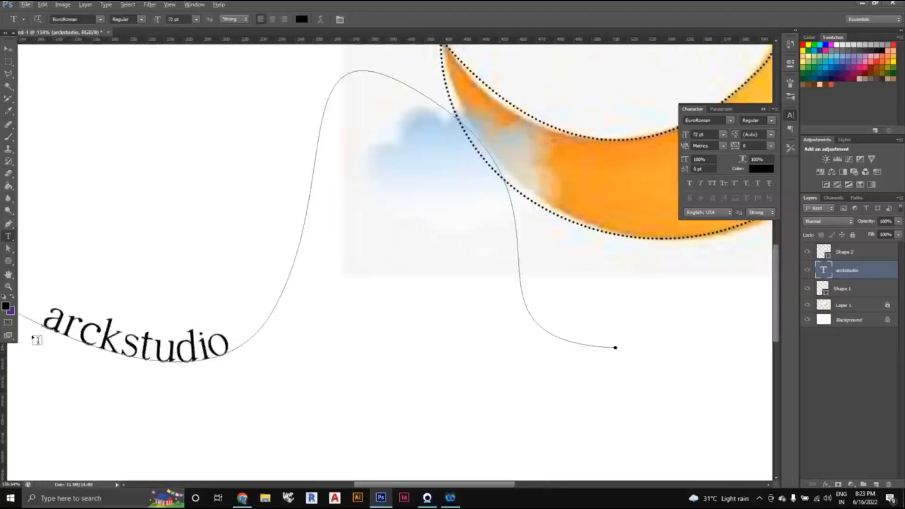
{"action": "scroll", "coordinate": [37, 340], "scroll_direction": "up", "scroll_amount": 4}
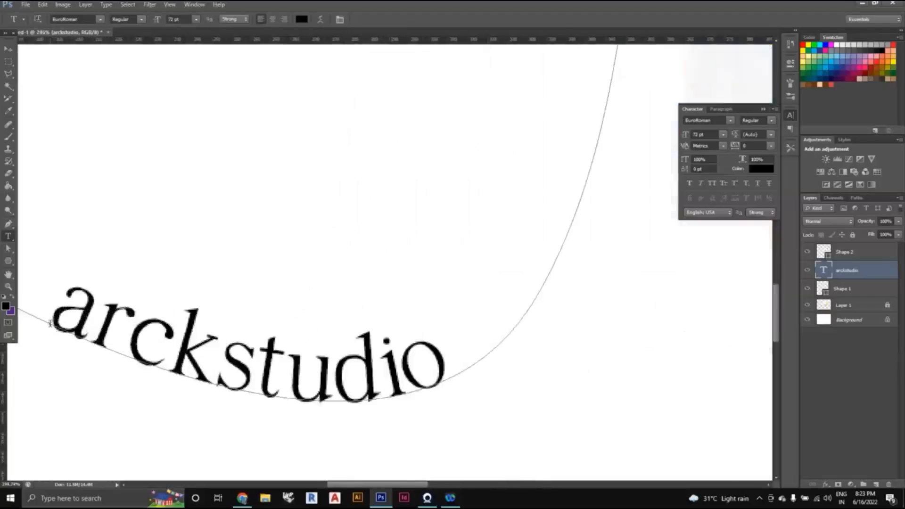
{"action": "mouse_move", "coordinate": [51, 324]}
{"action": "left_mouse_down"}
{"action": "mouse_move", "coordinate": [77, 330]}
{"action": "mouse_move", "coordinate": [66, 327]}
{"action": "left_mouse_up"}
{"action": "scroll", "coordinate": [66, 326], "scroll_direction": "down", "scroll_amount": 2}
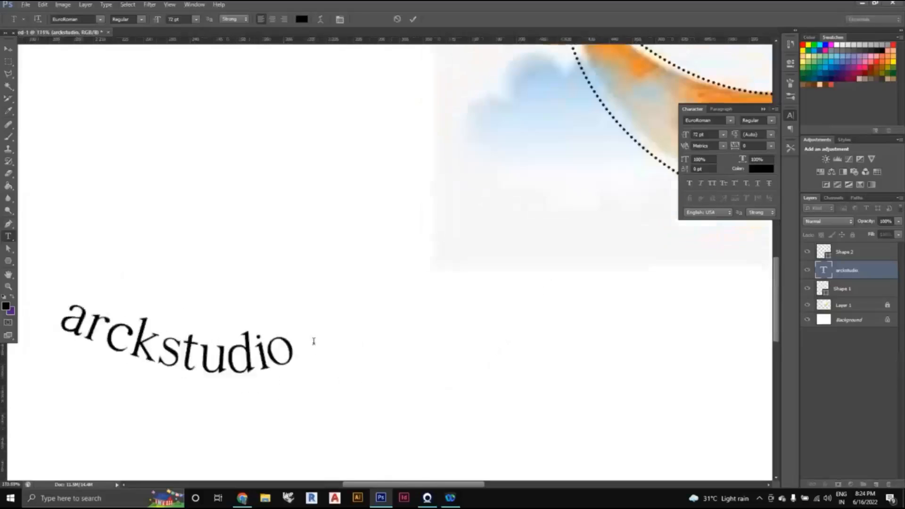
{"action": "scroll", "coordinate": [307, 342], "scroll_direction": "down", "scroll_amount": 2}
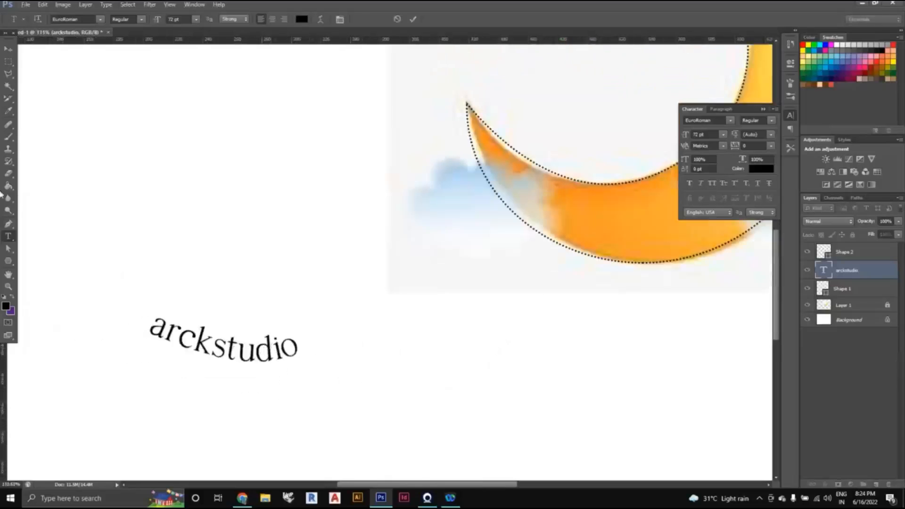
Slide the text along the path through the valley and over the crest, settling it on the steep rising stretch.
{"action": "left_click", "coordinate": [8, 249]}
{"action": "left_click_drag", "start_coordinate": [151, 335], "coordinate": [230, 359]}
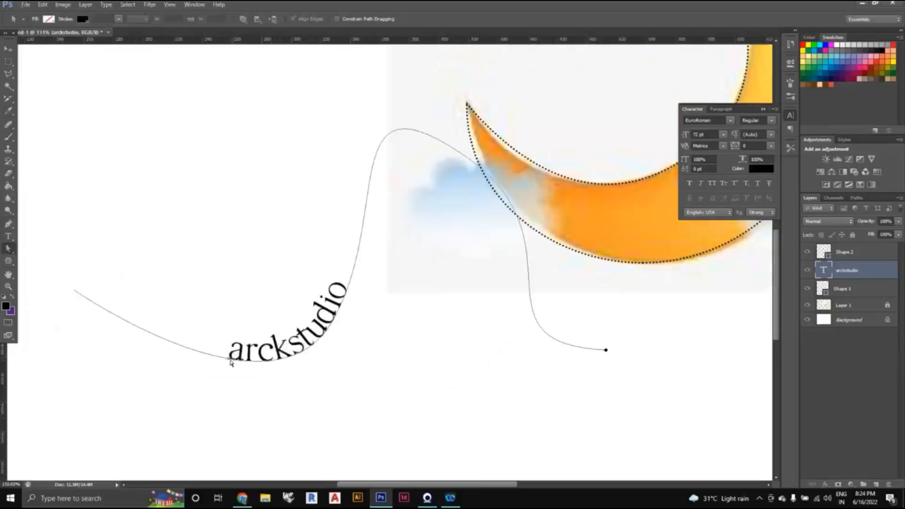
{"action": "left_click_drag", "start_coordinate": [230, 359], "coordinate": [223, 361]}
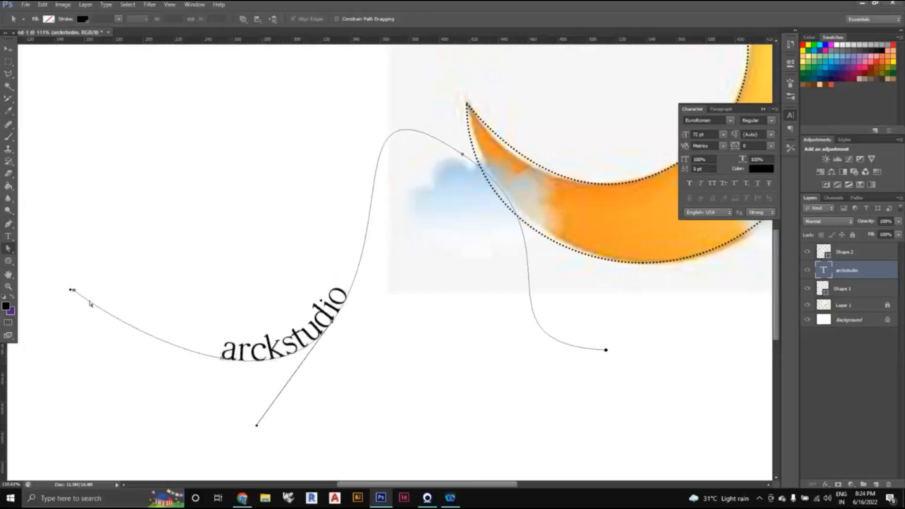
{"action": "mouse_move", "coordinate": [222, 359]}
{"action": "left_mouse_down"}
{"action": "mouse_move", "coordinate": [250, 361]}
{"action": "mouse_move", "coordinate": [238, 362]}
{"action": "left_mouse_up"}
{"action": "mouse_move", "coordinate": [311, 338]}
{"action": "left_mouse_down"}
{"action": "mouse_move", "coordinate": [349, 282]}
{"action": "mouse_move", "coordinate": [376, 151]}
{"action": "mouse_move", "coordinate": [392, 135]}
{"action": "mouse_move", "coordinate": [353, 179]}
{"action": "left_mouse_up"}
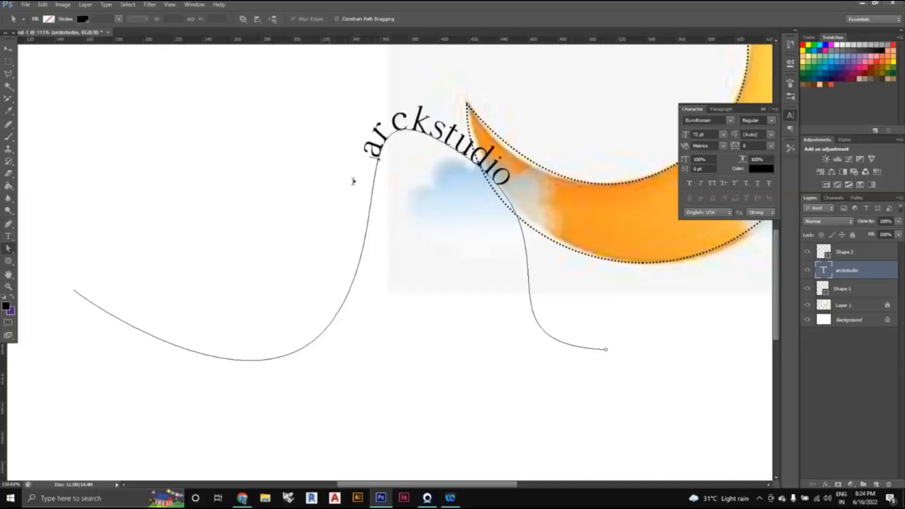
{"action": "mouse_move", "coordinate": [188, 332]}
{"action": "left_mouse_down"}
{"action": "mouse_move", "coordinate": [146, 301]}
{"action": "mouse_move", "coordinate": [190, 337]}
{"action": "mouse_move", "coordinate": [234, 344]}
{"action": "mouse_move", "coordinate": [267, 328]}
{"action": "mouse_move", "coordinate": [318, 266]}
{"action": "left_mouse_up"}
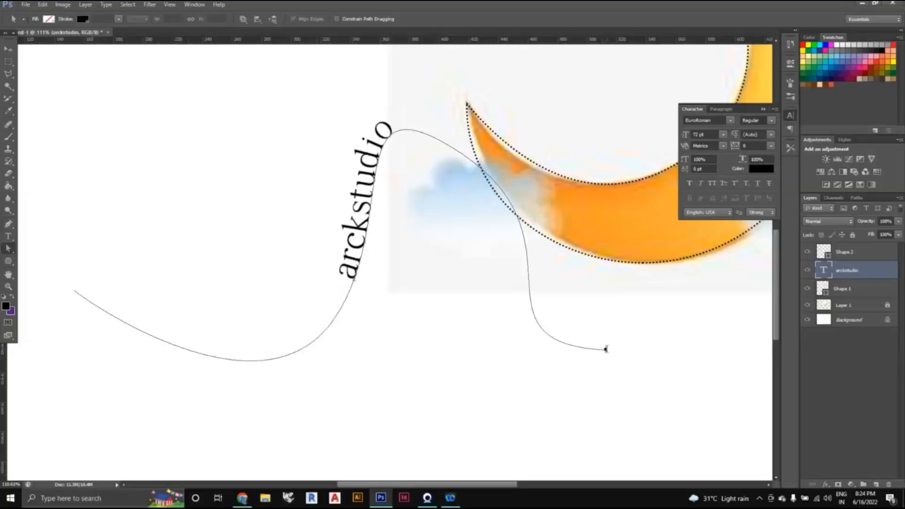
Pull the text's end marker back from the end of the path to just past the crest.
{"action": "mouse_move", "coordinate": [607, 350]}
{"action": "left_mouse_down"}
{"action": "mouse_move", "coordinate": [567, 346]}
{"action": "mouse_move", "coordinate": [489, 210]}
{"action": "mouse_move", "coordinate": [431, 162]}
{"action": "mouse_move", "coordinate": [382, 150]}
{"action": "mouse_move", "coordinate": [363, 211]}
{"action": "mouse_move", "coordinate": [376, 160]}
{"action": "mouse_move", "coordinate": [418, 129]}
{"action": "mouse_move", "coordinate": [418, 147]}
{"action": "mouse_move", "coordinate": [374, 83]}
{"action": "mouse_move", "coordinate": [431, 208]}
{"action": "mouse_move", "coordinate": [441, 200]}
{"action": "mouse_move", "coordinate": [419, 128]}
{"action": "mouse_move", "coordinate": [401, 127]}
{"action": "mouse_move", "coordinate": [415, 127]}
{"action": "mouse_move", "coordinate": [394, 135]}
{"action": "mouse_move", "coordinate": [372, 179]}
{"action": "mouse_move", "coordinate": [464, 175]}
{"action": "mouse_move", "coordinate": [434, 126]}
{"action": "mouse_move", "coordinate": [436, 95]}
{"action": "left_mouse_up"}
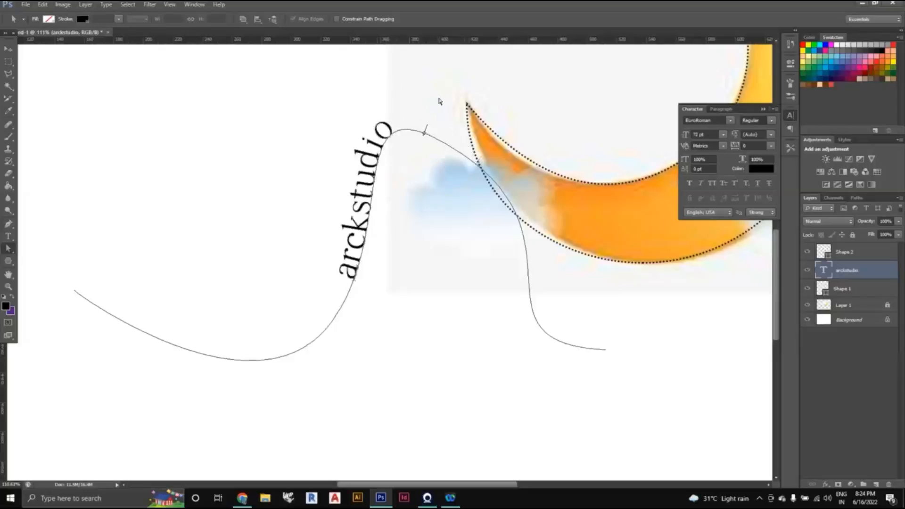
{"action": "scroll", "coordinate": [393, 253], "scroll_direction": "down", "scroll_amount": 2}
{"action": "scroll", "coordinate": [393, 252], "scroll_direction": "up", "scroll_amount": 1}
Move the text with its path to the left and slightly down, so most of the curve clears the moon picture.
{"action": "left_click", "coordinate": [8, 48]}
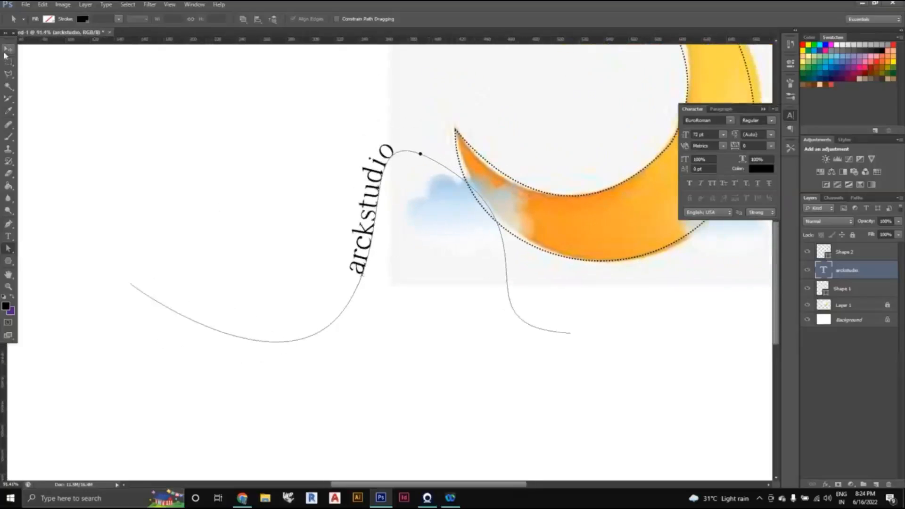
{"action": "scroll", "coordinate": [358, 276], "scroll_direction": "down", "scroll_amount": 4}
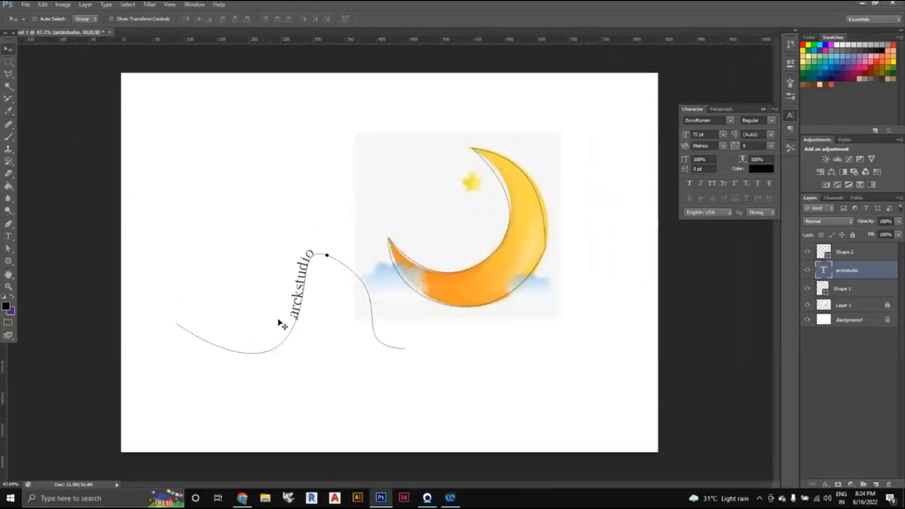
{"action": "scroll", "coordinate": [283, 322], "scroll_direction": "up", "scroll_amount": 2}
{"action": "scroll", "coordinate": [294, 322], "scroll_direction": "down", "scroll_amount": 1}
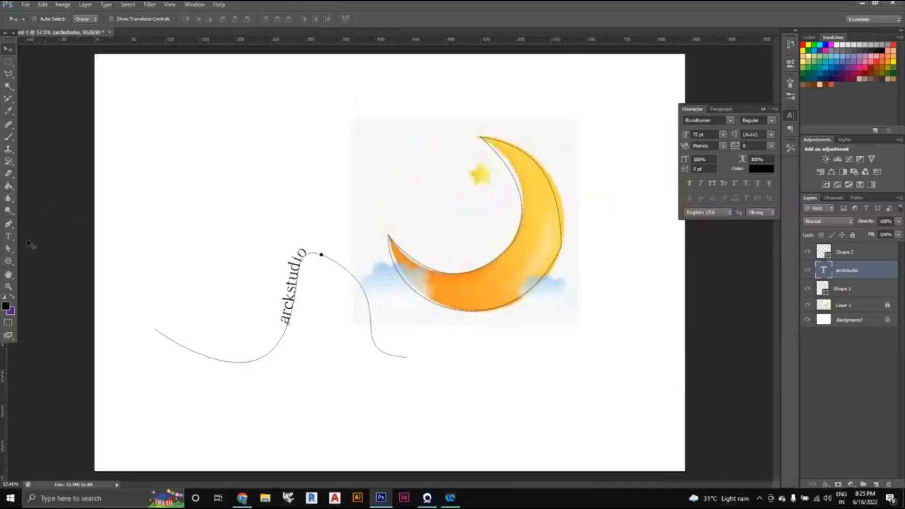
{"action": "scroll", "coordinate": [290, 333], "scroll_direction": "up", "scroll_amount": 5}
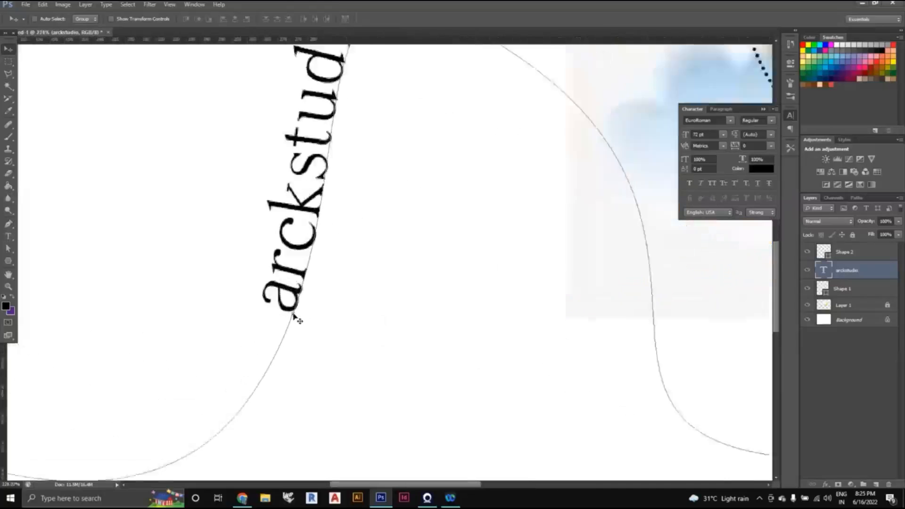
Try to grab the start of the path text with the Type tool and shift it along the steep stretch.
{"action": "left_click", "coordinate": [4, 238]}
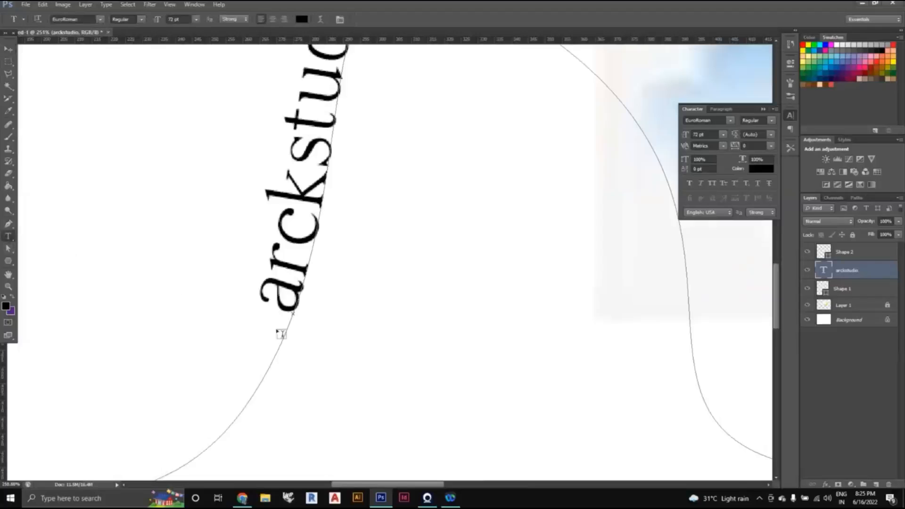
{"action": "scroll", "coordinate": [294, 325], "scroll_direction": "down", "scroll_amount": 2}
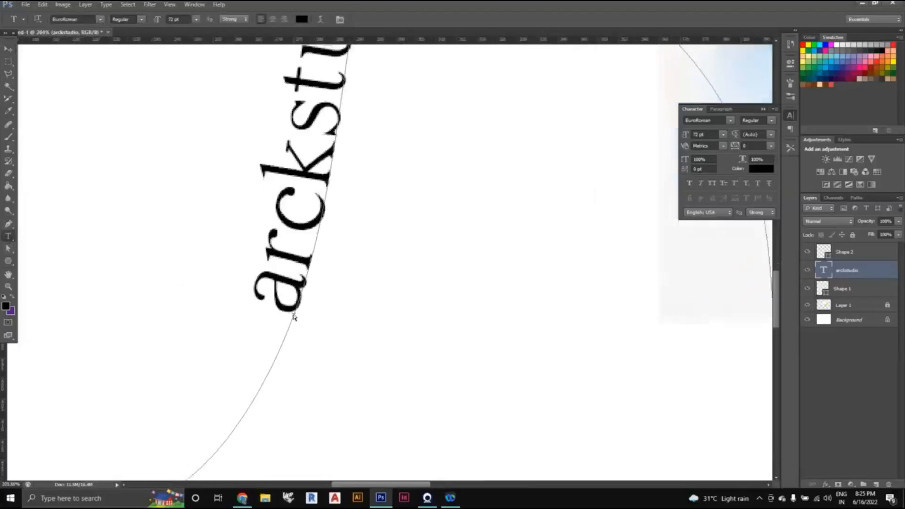
{"action": "left_click_drag", "start_coordinate": [294, 315], "coordinate": [293, 317]}
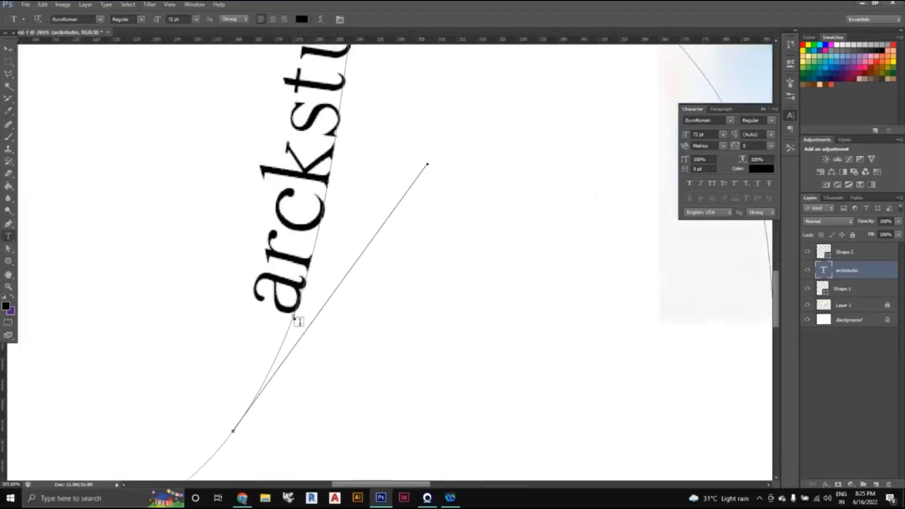
{"action": "scroll", "coordinate": [293, 320], "scroll_direction": "up", "scroll_amount": 1}
{"action": "scroll", "coordinate": [293, 320], "scroll_direction": "up", "scroll_amount": 4}
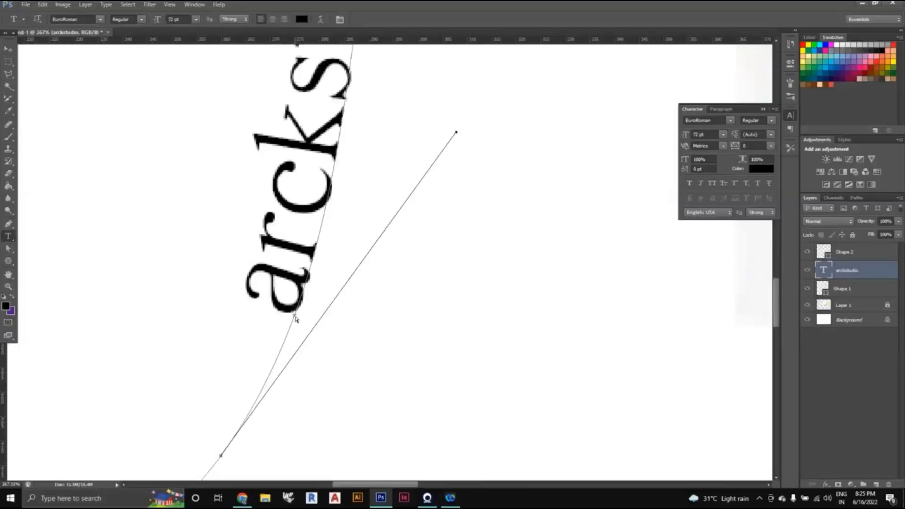
{"action": "scroll", "coordinate": [295, 319], "scroll_direction": "down", "scroll_amount": 5}
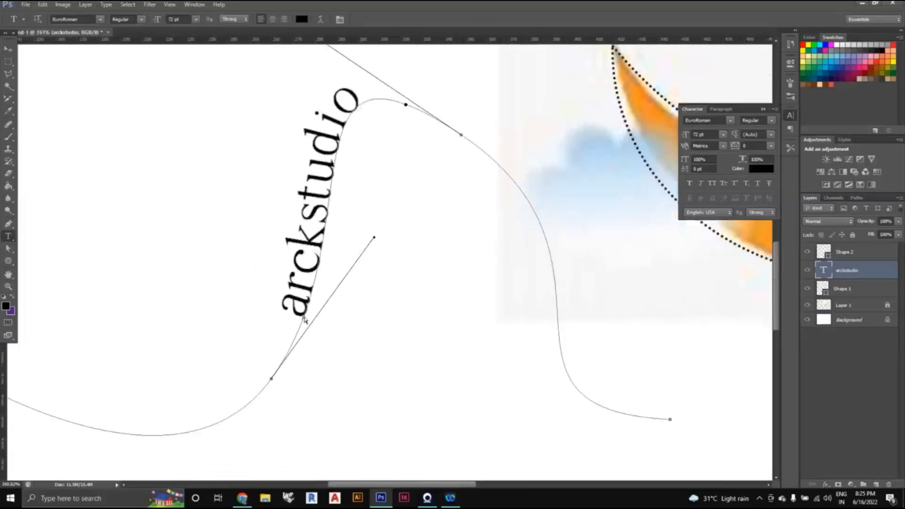
{"action": "left_click", "coordinate": [9, 224]}
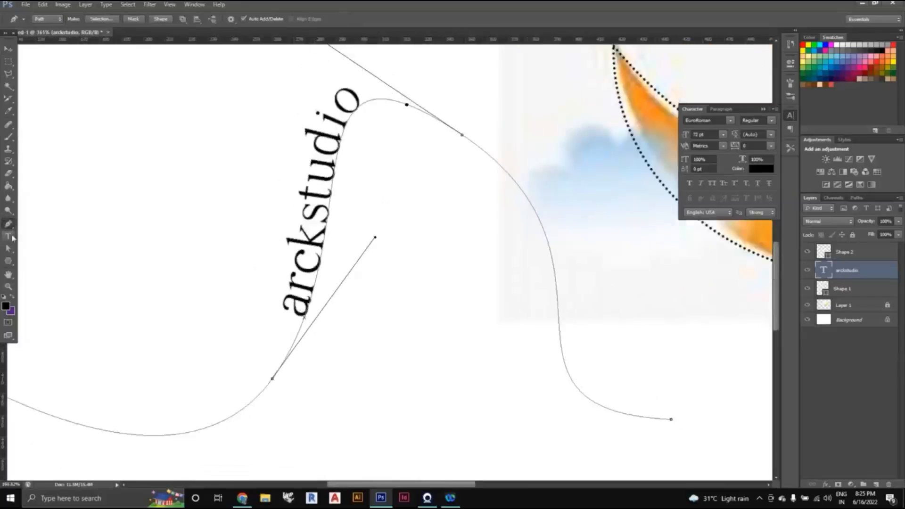
{"action": "left_click", "coordinate": [8, 237]}
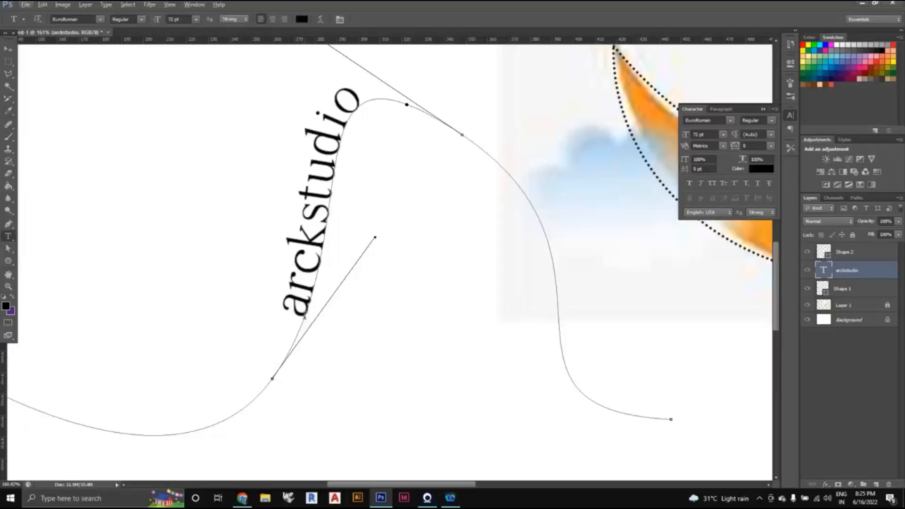
{"action": "left_click", "coordinate": [303, 319]}
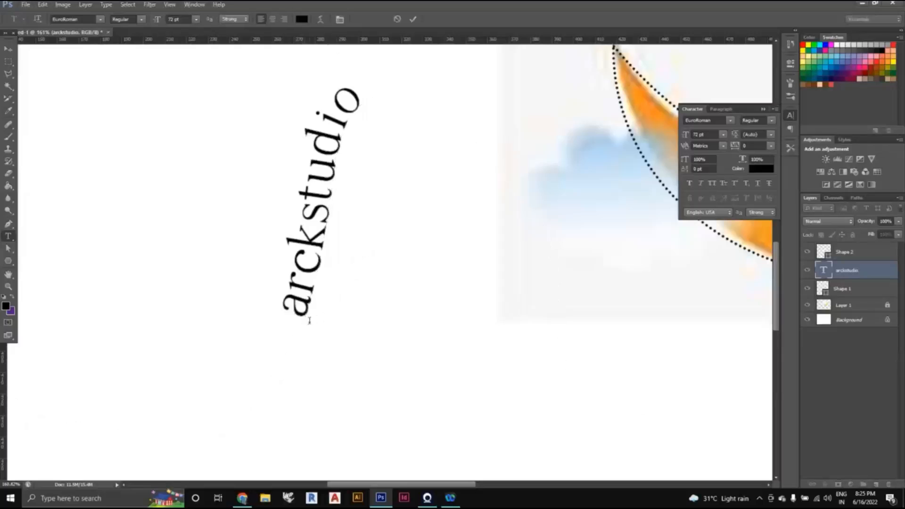
{"action": "left_click", "coordinate": [9, 50]}
{"action": "scroll", "coordinate": [377, 304], "scroll_direction": "down", "scroll_amount": 3}
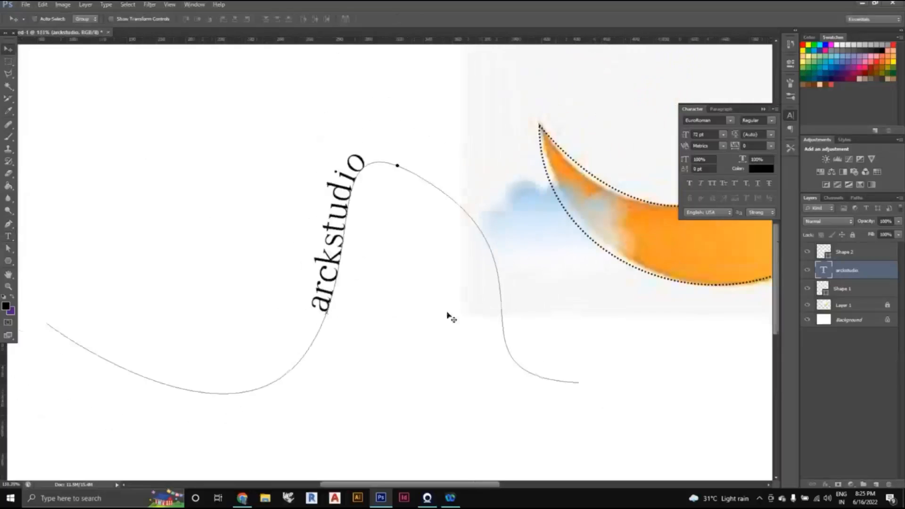
Try to adjust the text's end marker just past the crest with the Type tool, then leave text editing.
{"action": "left_click", "coordinate": [11, 238]}
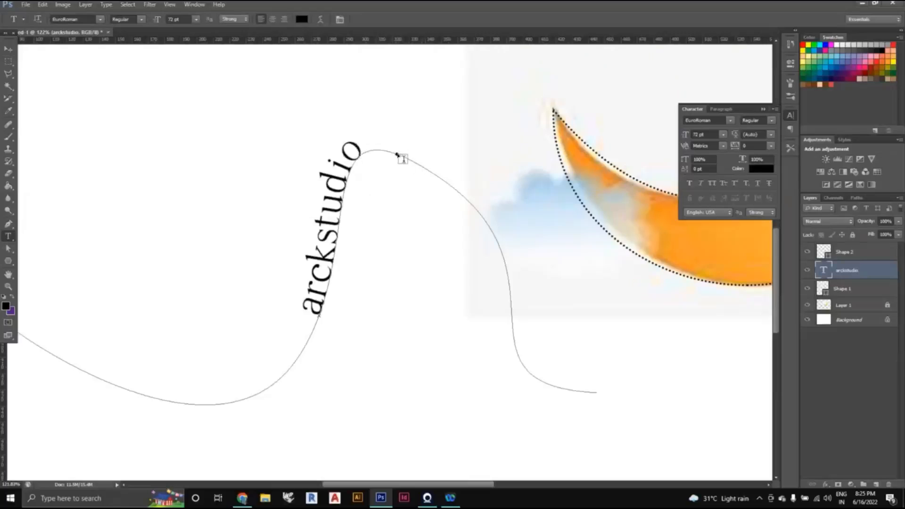
{"action": "left_click", "coordinate": [401, 159]}
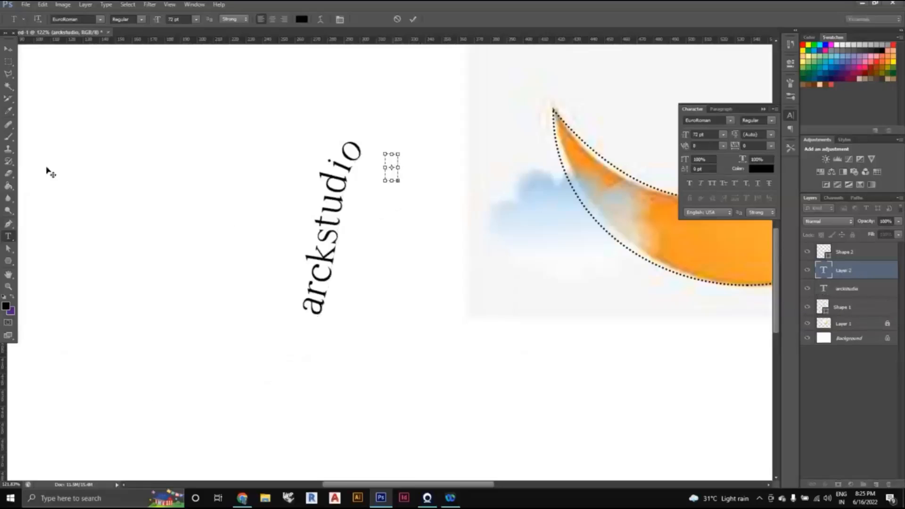
{"action": "left_click", "coordinate": [8, 49]}
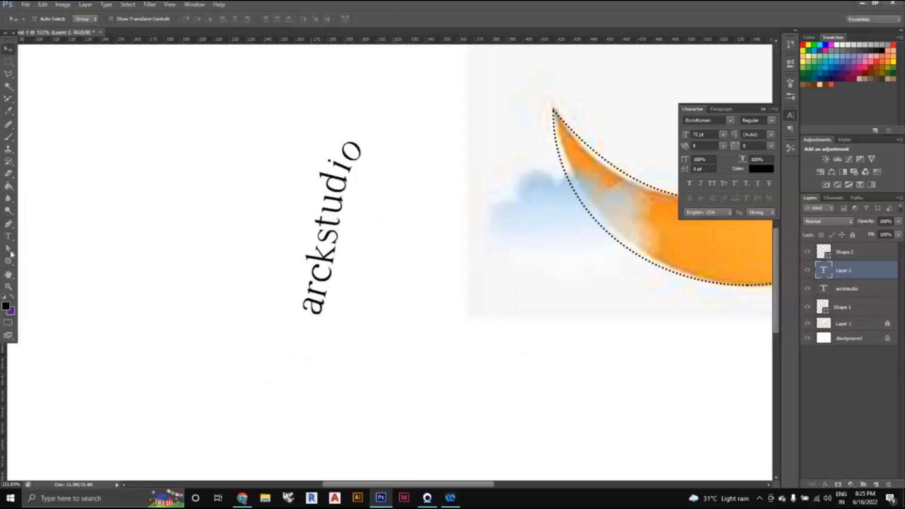
{"action": "left_click", "coordinate": [8, 236]}
{"action": "left_click", "coordinate": [312, 255]}
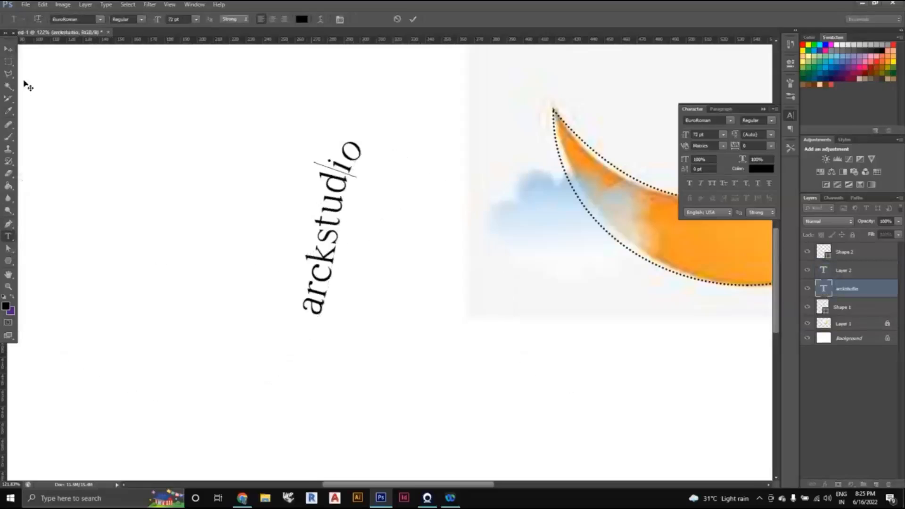
{"action": "left_click", "coordinate": [8, 52]}
{"action": "scroll", "coordinate": [461, 329], "scroll_direction": "down", "scroll_amount": 3}
{"action": "scroll", "coordinate": [463, 330], "scroll_direction": "down", "scroll_amount": 1}
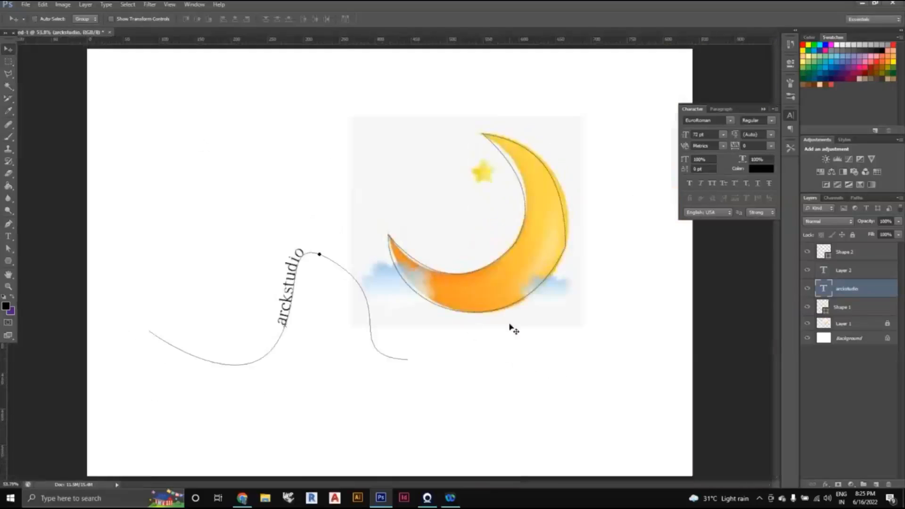
Draw an empty horizontal text box in the blank area above the curved text and rename its layer "text".
{"action": "left_click", "coordinate": [9, 237]}
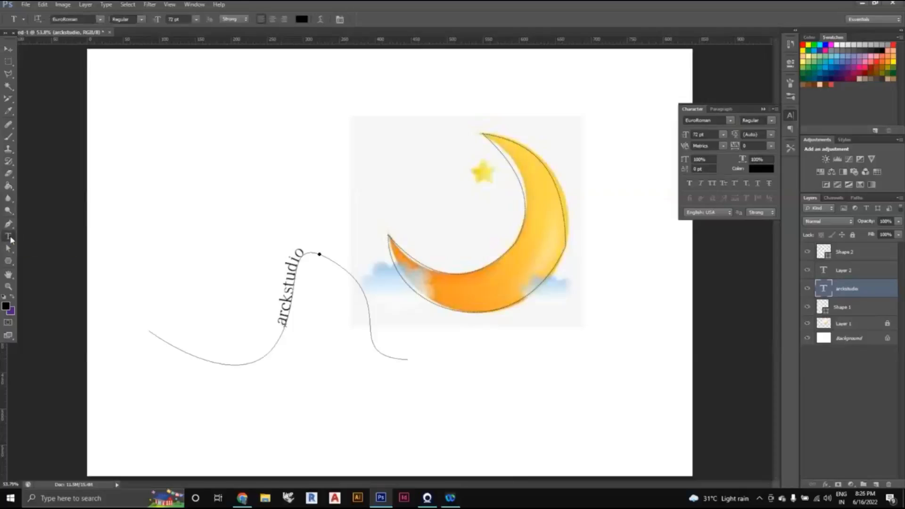
{"action": "right_click", "coordinate": [9, 237]}
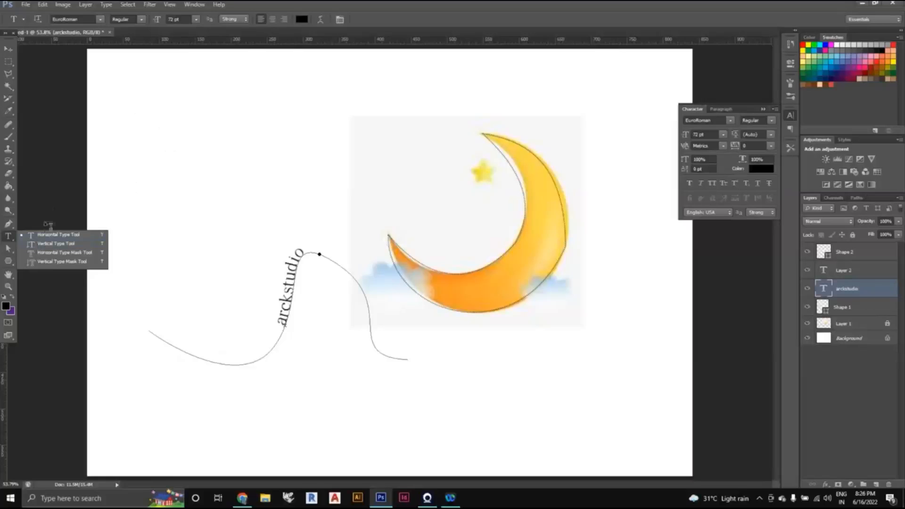
{"action": "left_click", "coordinate": [157, 133]}
{"action": "left_click_drag", "start_coordinate": [150, 115], "coordinate": [377, 162]}
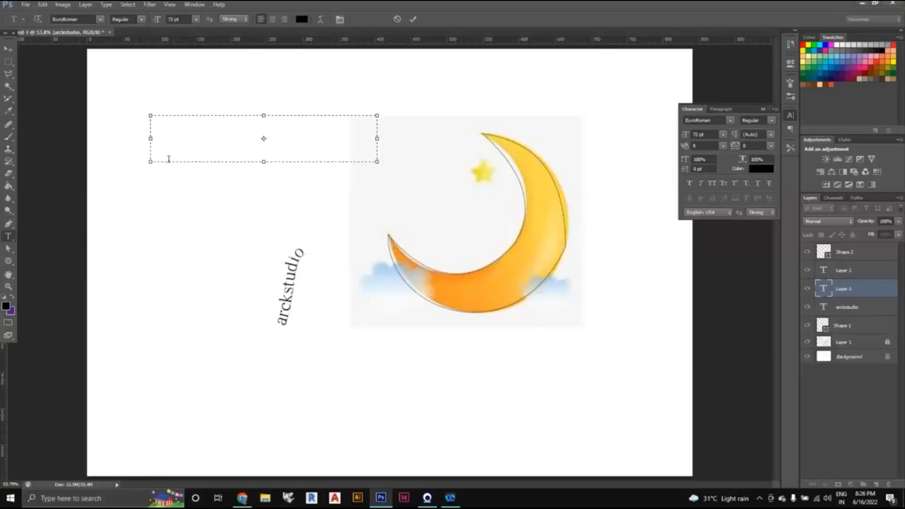
{"action": "double_click", "coordinate": [851, 292]}
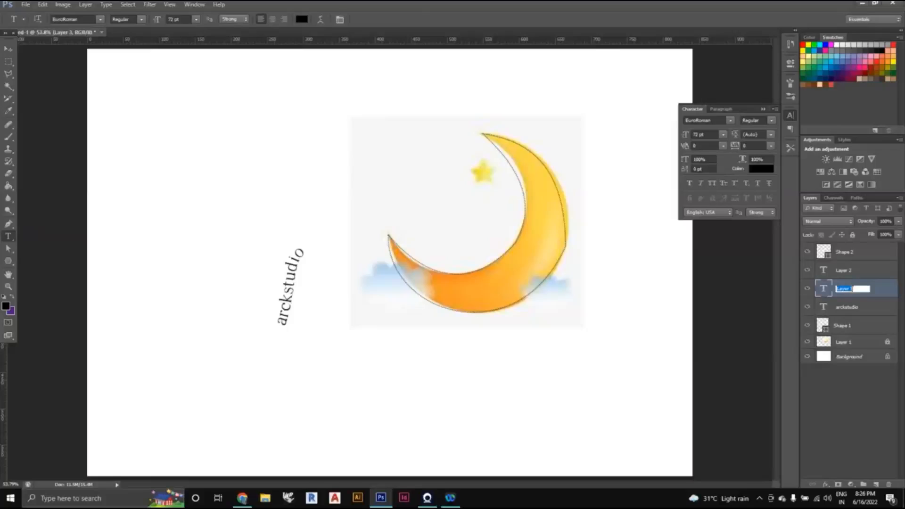
{"action": "key", "text": "BackSpace"}
{"action": "left_click", "coordinate": [828, 292]}
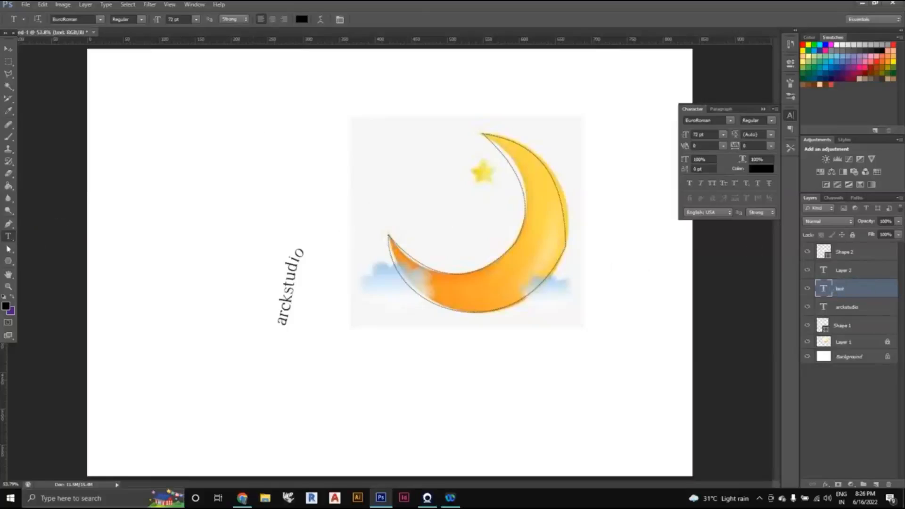
Try to select the empty text box with the path selection tool, then start a point text in the same area.
{"action": "left_click", "coordinate": [9, 249]}
{"action": "left_click", "coordinate": [226, 117]}
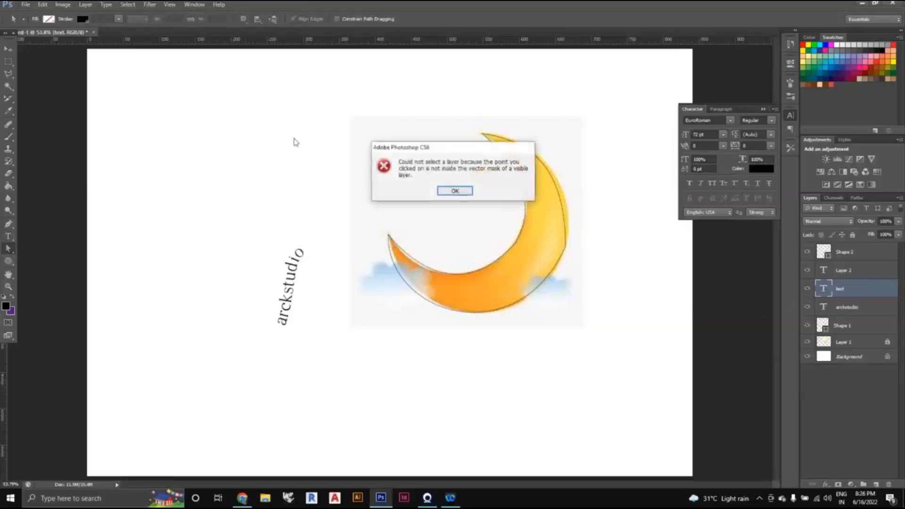
{"action": "left_click", "coordinate": [511, 194]}
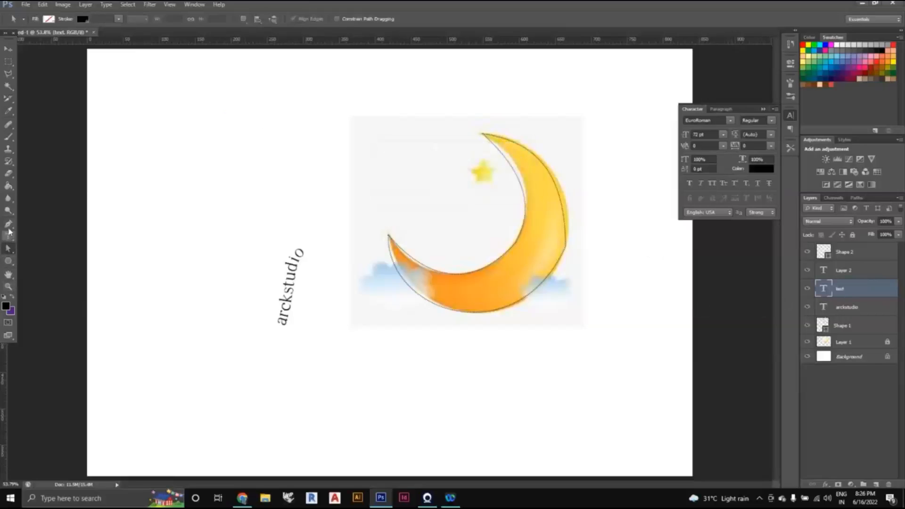
{"action": "left_click", "coordinate": [8, 236]}
{"action": "left_click", "coordinate": [256, 111]}
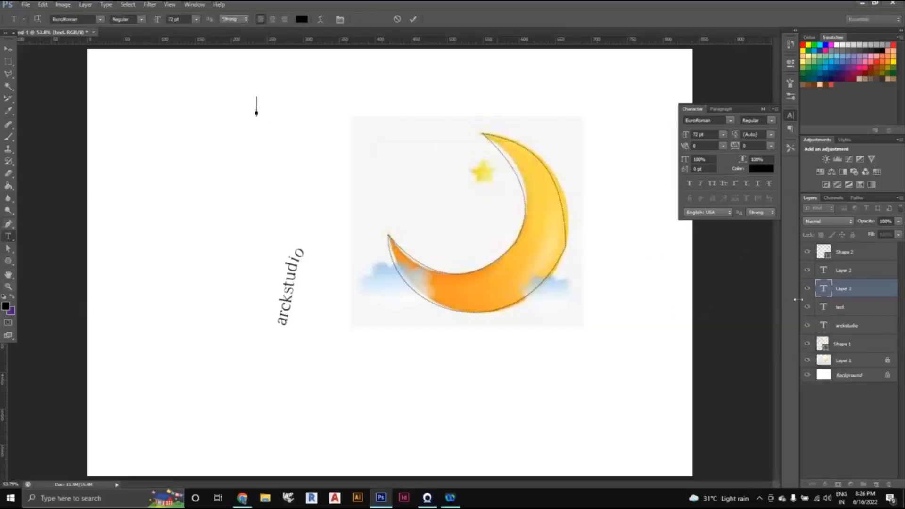
Delete the three empty text layers, keeping only the arckstudio path text layer.
{"action": "left_click", "coordinate": [830, 306]}
{"action": "key", "text": "Delete"}
{"action": "left_click", "coordinate": [862, 289]}
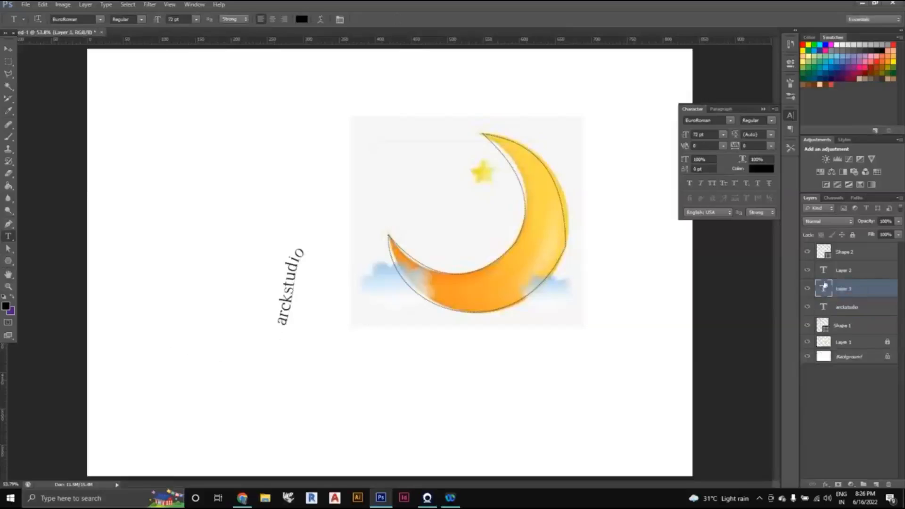
{"action": "key", "text": "Delete"}
{"action": "left_click", "coordinate": [862, 270]}
{"action": "key", "text": "Delete"}
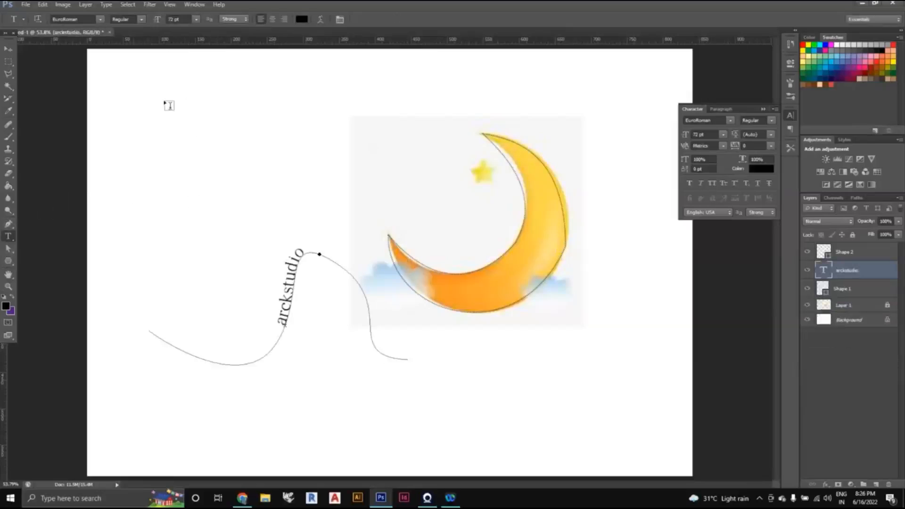
Draw a wide text box above the curved text and enter "Arckstudio" in it.
{"action": "left_click_drag", "start_coordinate": [164, 101], "coordinate": [388, 169]}
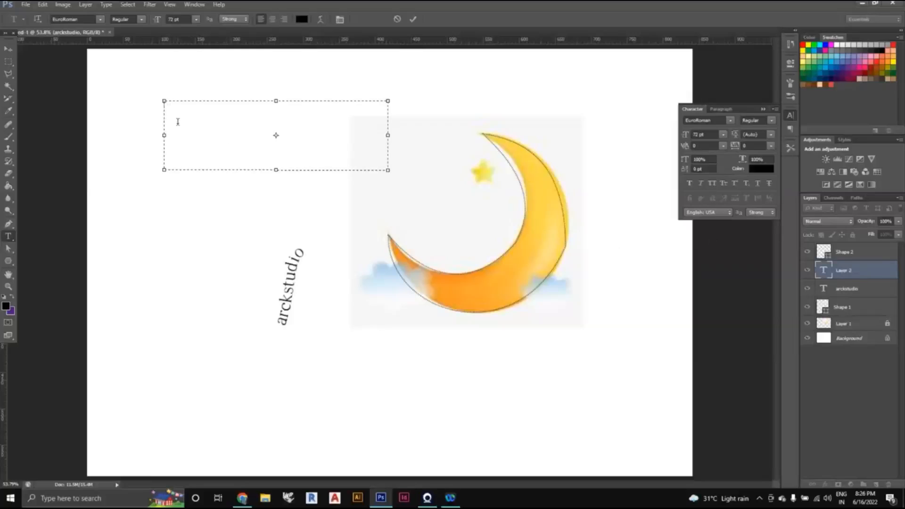
{"action": "type", "text": "Arckstudi"}
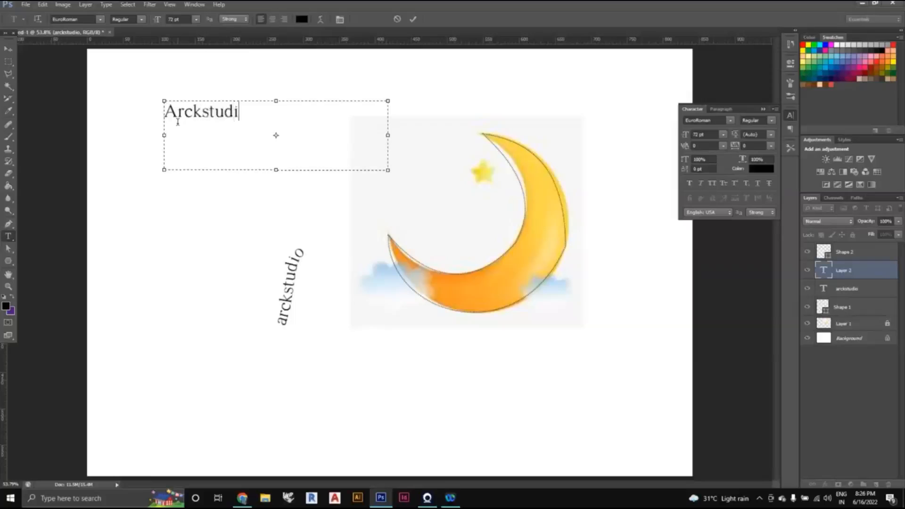
{"action": "type", "text": "o"}
Rename the layer of the new Arckstudio text box "Text".
{"action": "double_click", "coordinate": [847, 271]}
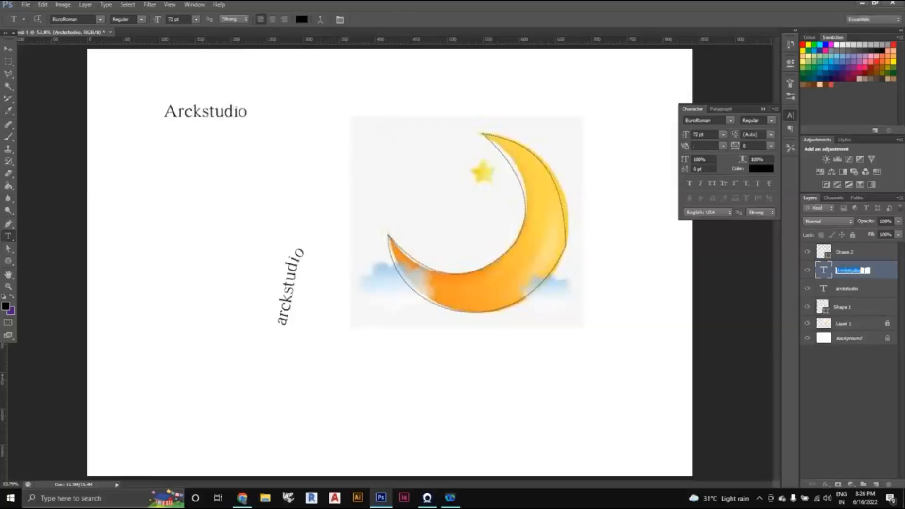
{"action": "key", "text": "BackSpace"}
{"action": "type", "text": "Text"}
{"action": "key", "text": "Return"}
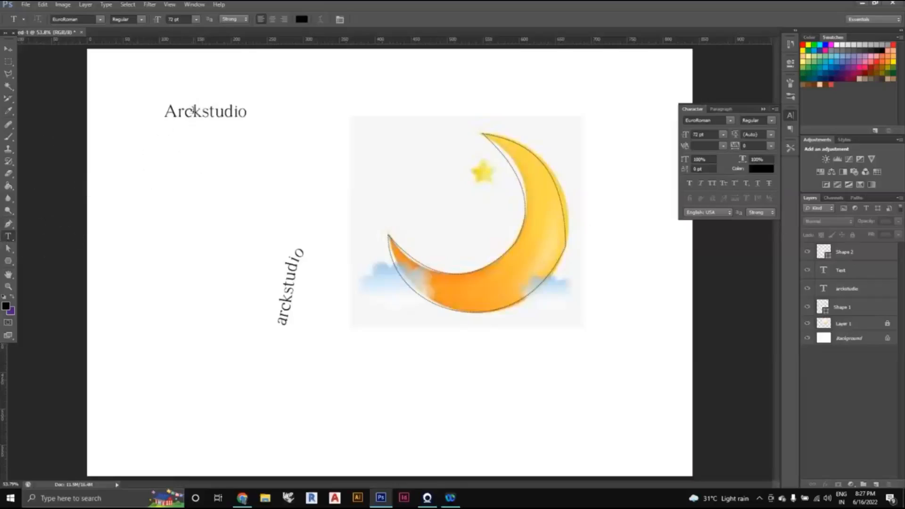
Set the whole text in the Arckstudio text box to the Franklin Gothic Heavy font in Italic style.
{"action": "left_click", "coordinate": [218, 115]}
{"action": "double_click", "coordinate": [240, 115]}
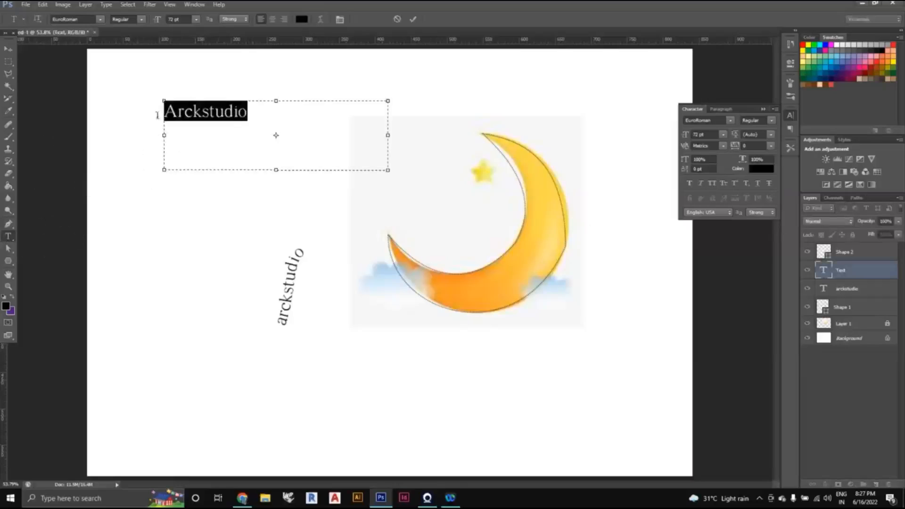
{"action": "left_click", "coordinate": [247, 113]}
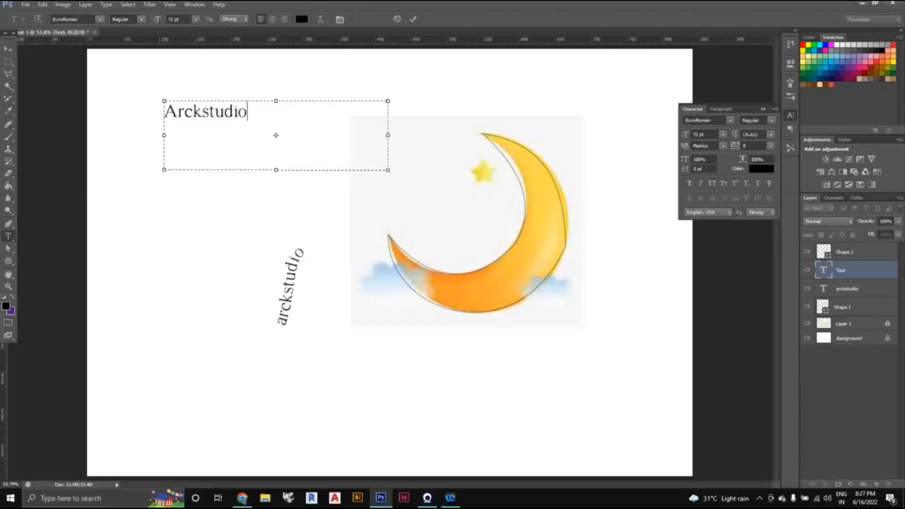
{"action": "left_click", "coordinate": [100, 20]}
{"action": "left_click_drag", "start_coordinate": [257, 118], "coordinate": [157, 114]}
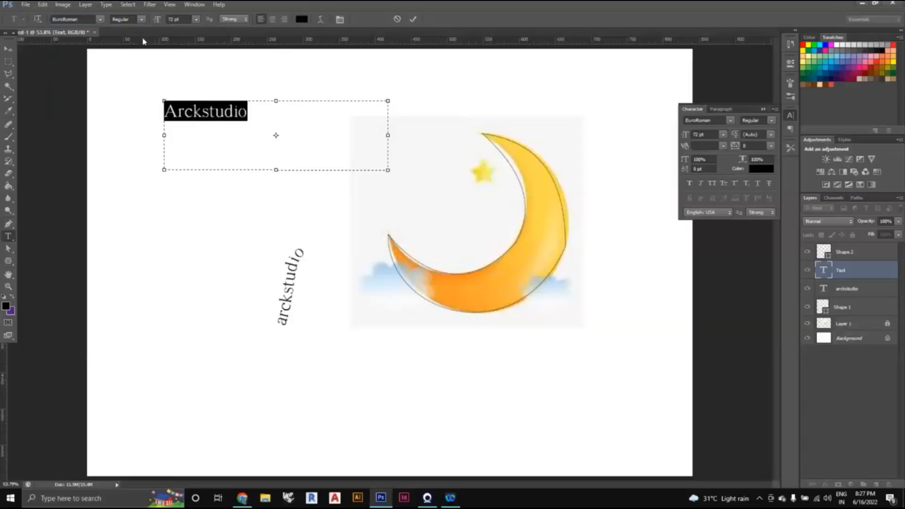
{"action": "left_click", "coordinate": [99, 20]}
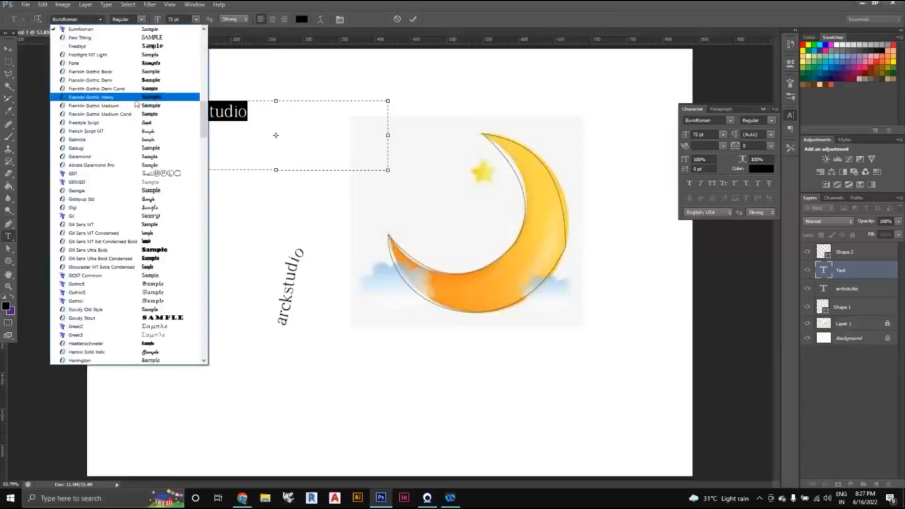
{"action": "left_click", "coordinate": [136, 98]}
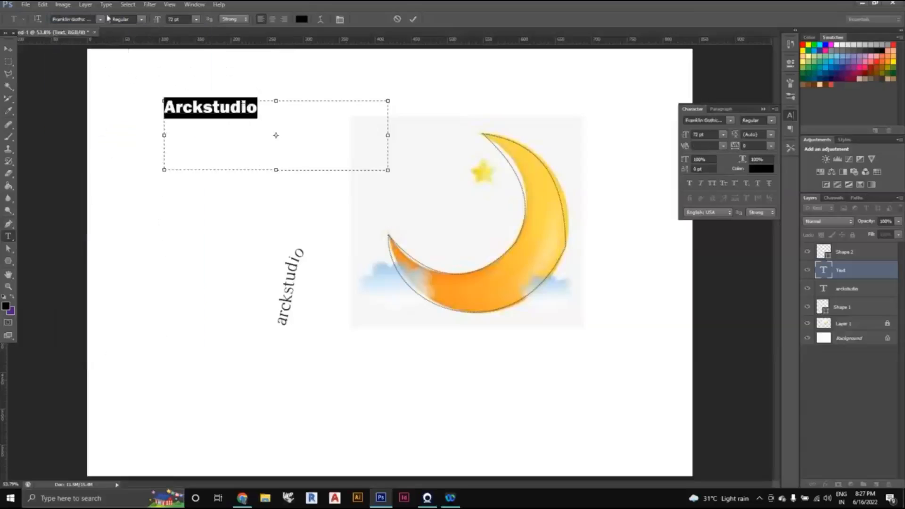
{"action": "left_click", "coordinate": [142, 20]}
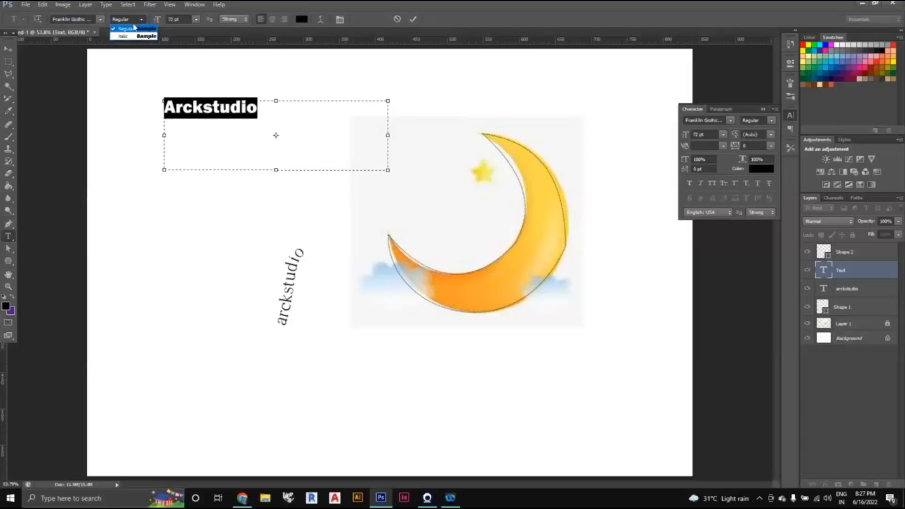
{"action": "left_click", "coordinate": [133, 36]}
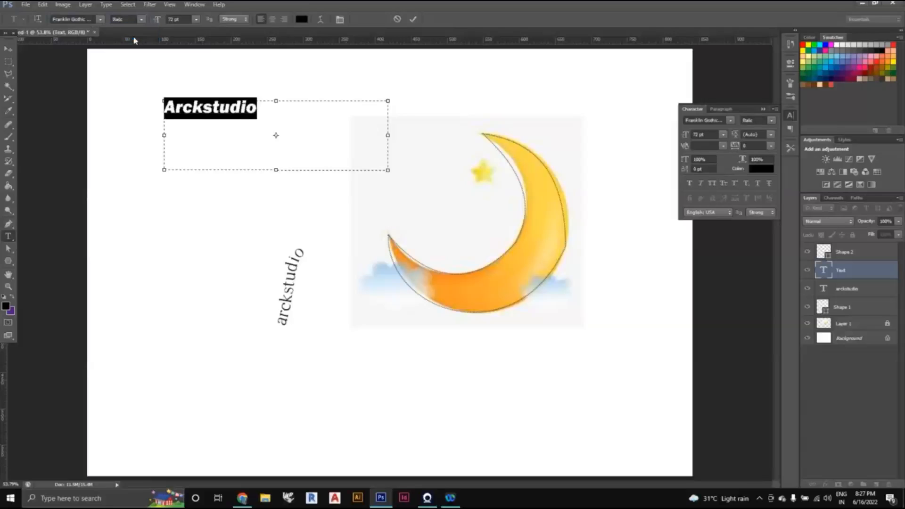
Try the Arckstudio text at 48 pt and set its font size to 100 pt.
{"action": "left_click", "coordinate": [196, 20]}
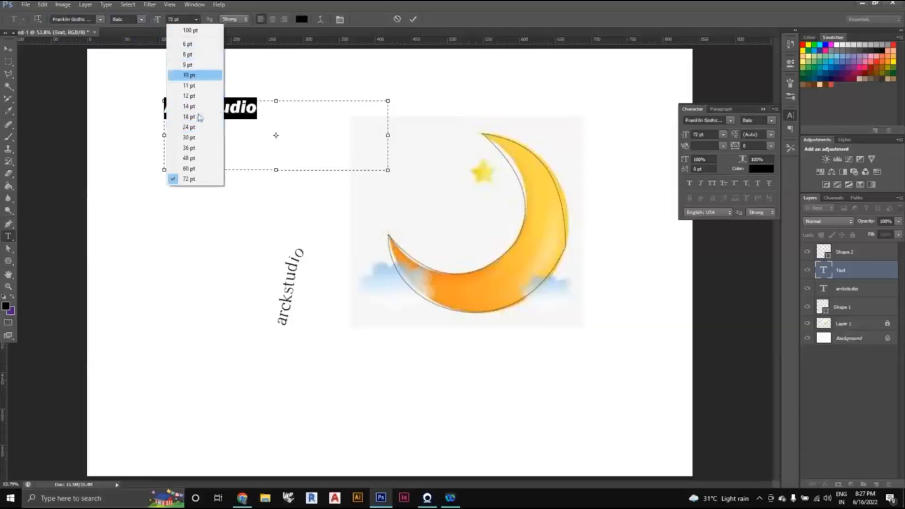
{"action": "left_click", "coordinate": [198, 158]}
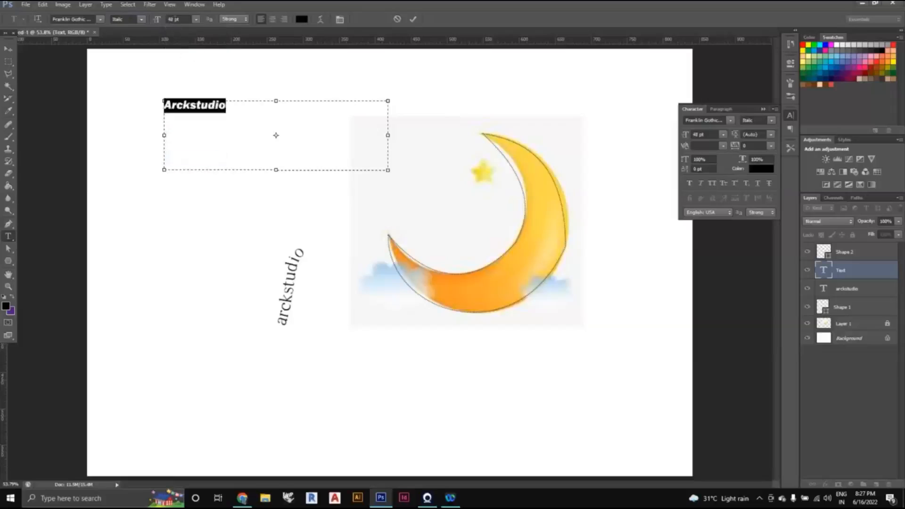
{"action": "left_click", "coordinate": [168, 20]}
{"action": "type", "text": "100"}
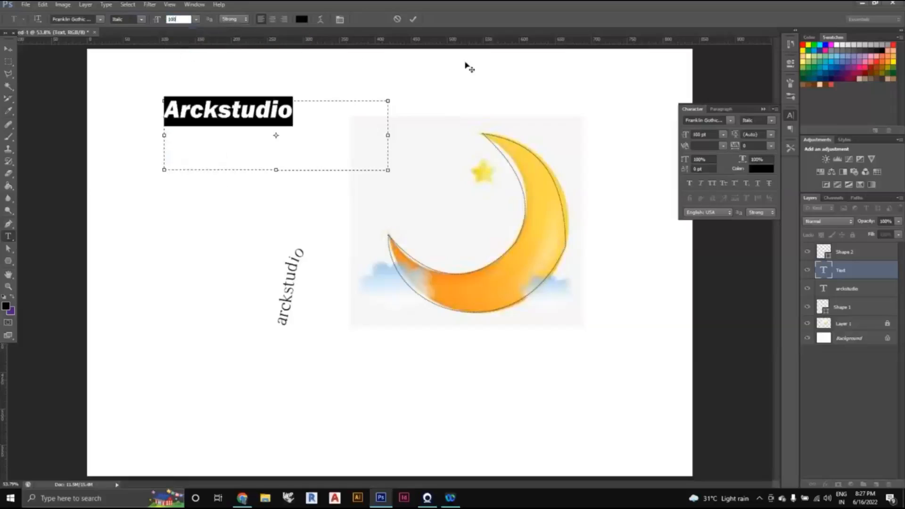
Compare the Crisp and Sharp anti-aliasing methods on the Arckstudio text and settle on Crisp.
{"action": "left_click", "coordinate": [241, 20]}
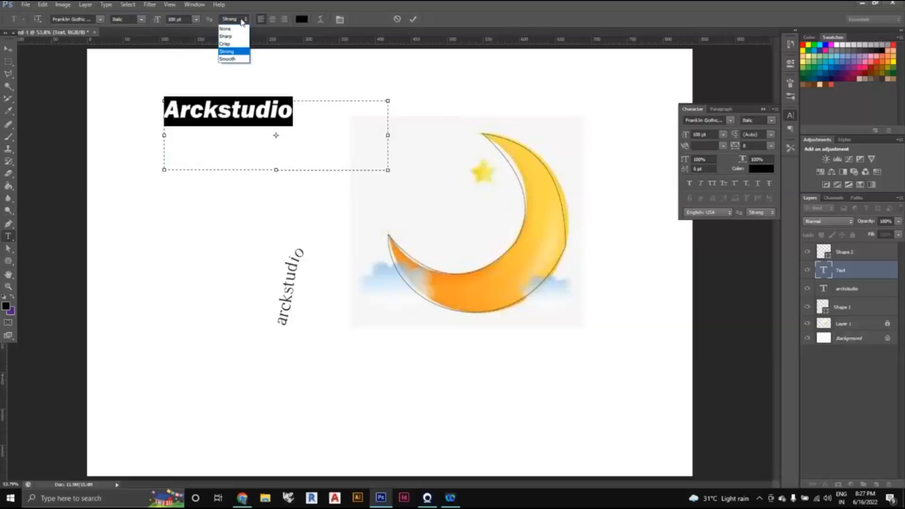
{"action": "left_click", "coordinate": [237, 44]}
{"action": "left_click", "coordinate": [243, 19]}
{"action": "left_click", "coordinate": [238, 37]}
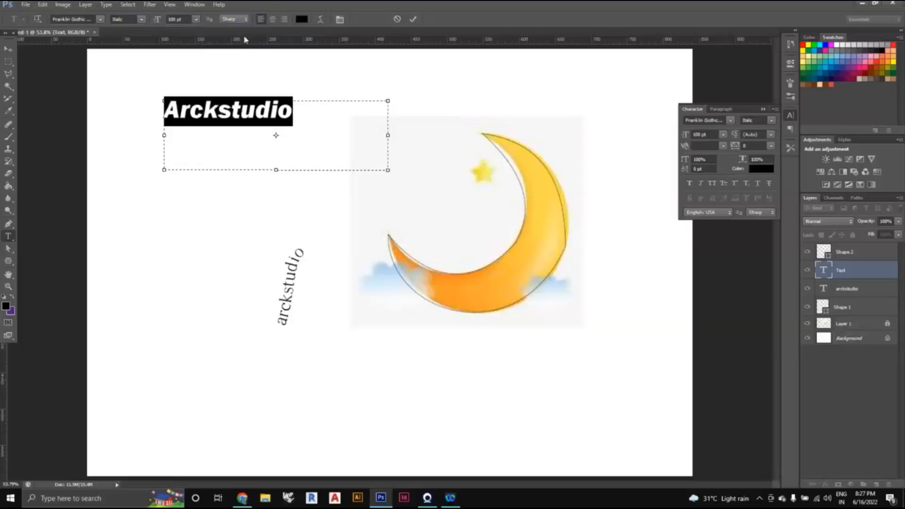
{"action": "left_click", "coordinate": [234, 20]}
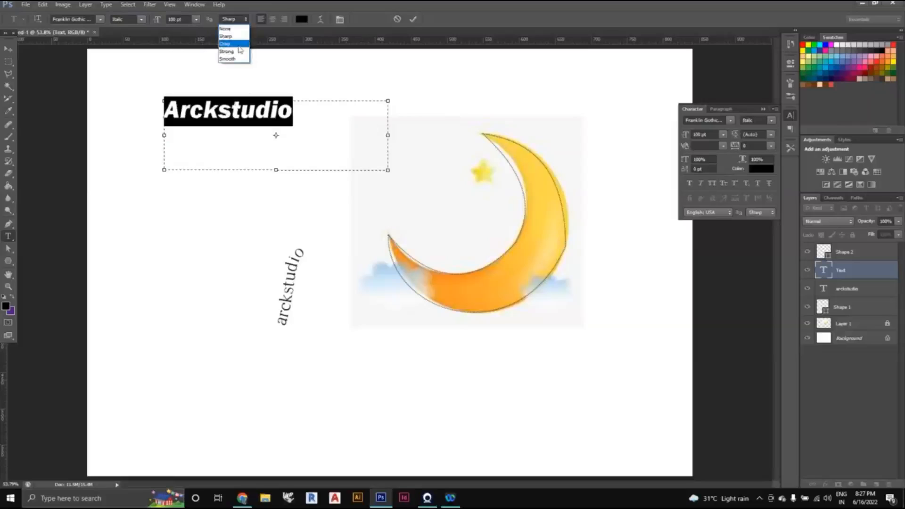
{"action": "left_click", "coordinate": [237, 44]}
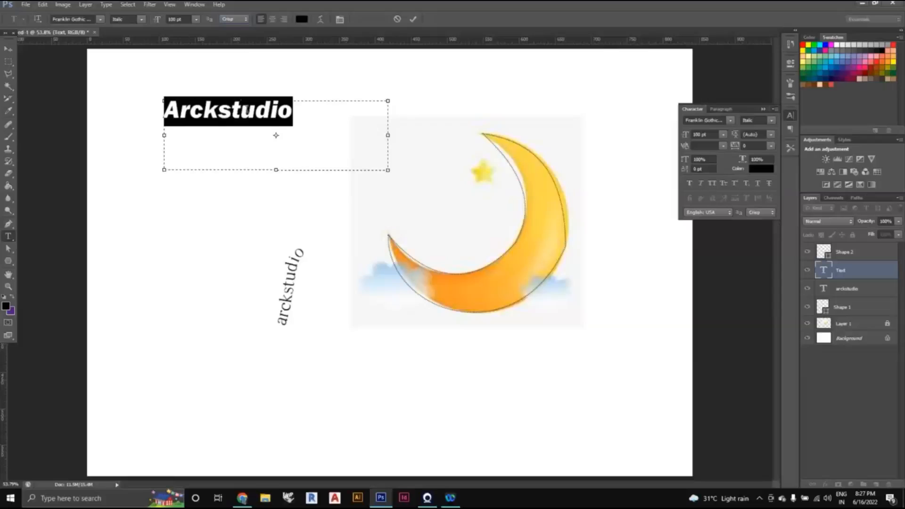
Try centre and right alignment on the Arckstudio text and return it to left alignment.
{"action": "left_click", "coordinate": [272, 20]}
{"action": "left_click", "coordinate": [284, 20]}
{"action": "left_click", "coordinate": [273, 20]}
{"action": "left_click", "coordinate": [261, 20]}
Set the Arckstudio text colour to bright red, f61515.
{"action": "left_click", "coordinate": [302, 19]}
{"action": "left_click", "coordinate": [207, 195]}
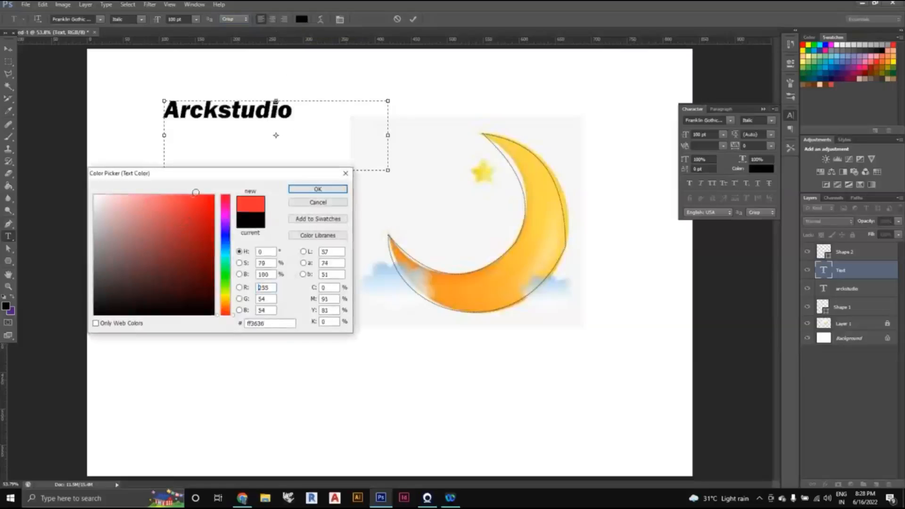
{"action": "left_click_drag", "start_coordinate": [123, 233], "coordinate": [203, 199]}
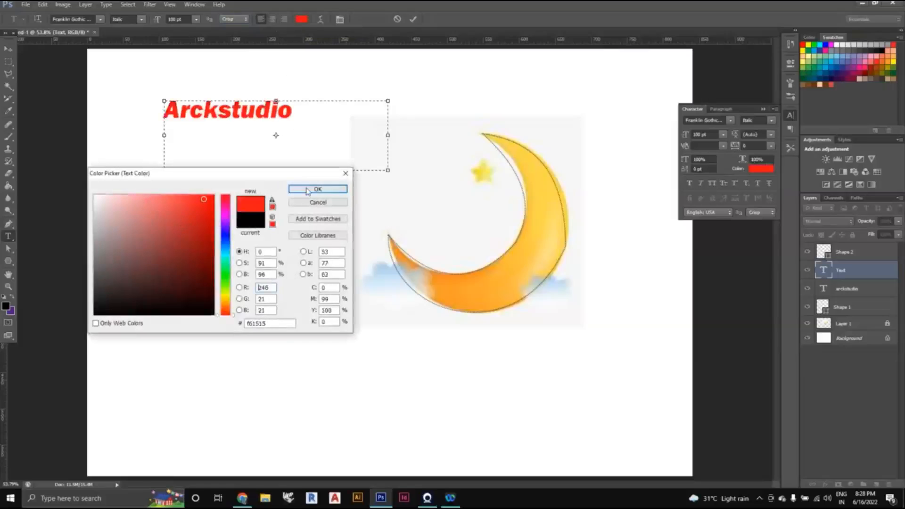
{"action": "left_click", "coordinate": [308, 190]}
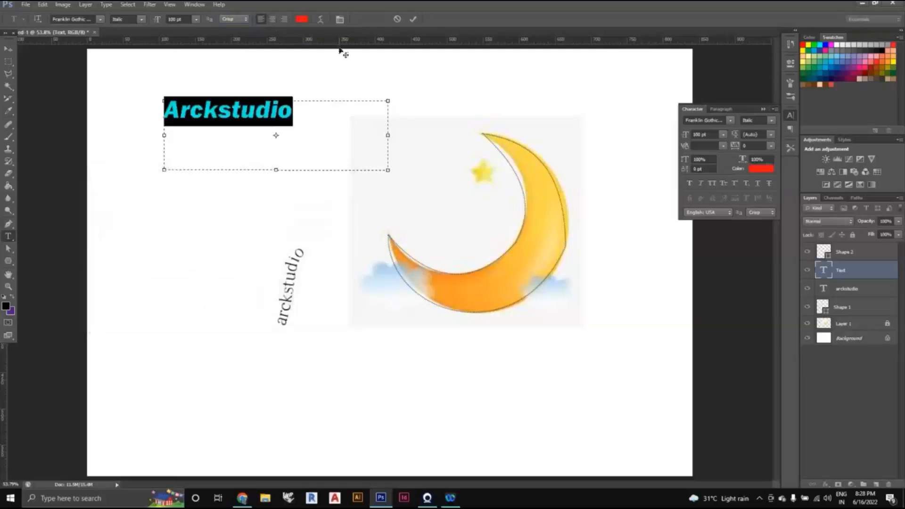
{"action": "left_click", "coordinate": [342, 21]}
{"action": "left_click", "coordinate": [342, 21]}
{"action": "left_click", "coordinate": [342, 22]}
{"action": "left_click", "coordinate": [342, 22]}
Try tracking values of 25, 50 and 100 on the whole Arckstudio text and return the tracking to 0.
{"action": "left_click", "coordinate": [302, 118]}
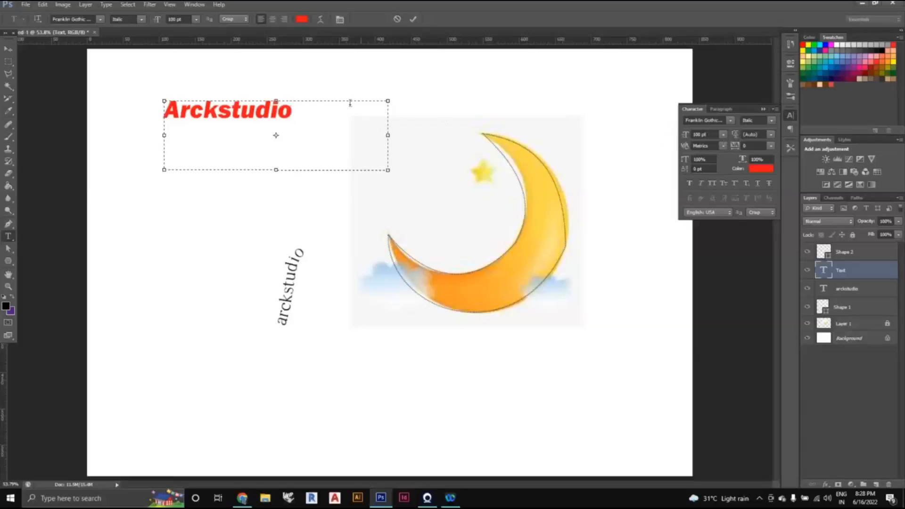
{"action": "left_click_drag", "start_coordinate": [361, 118], "coordinate": [154, 126]}
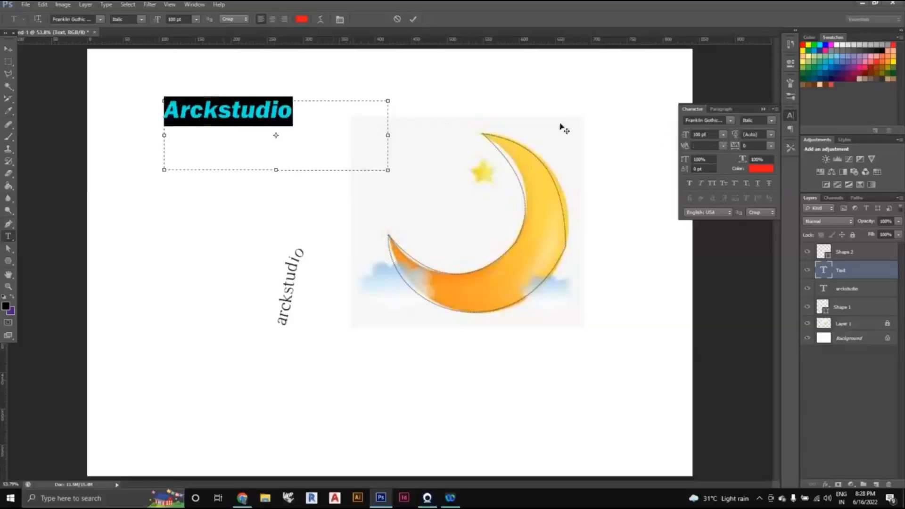
{"action": "left_click", "coordinate": [723, 135]}
{"action": "left_click", "coordinate": [743, 145]}
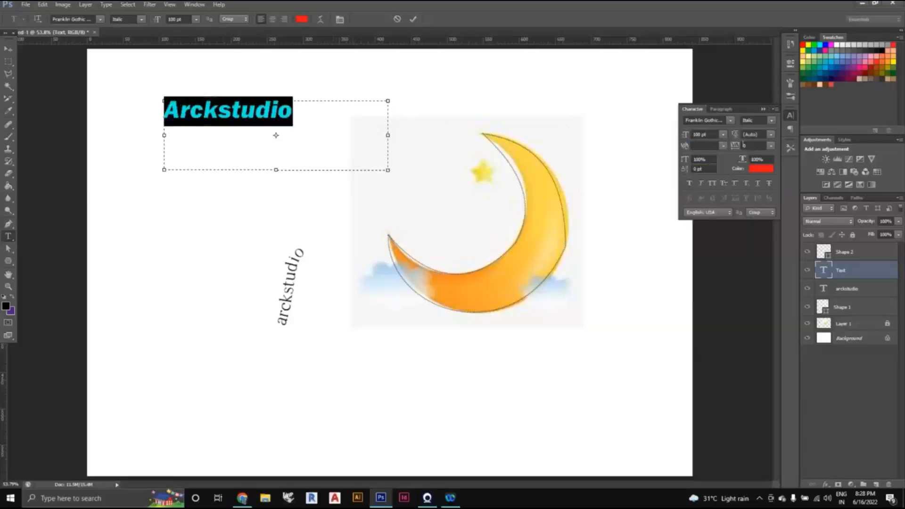
{"action": "left_click", "coordinate": [770, 146]}
{"action": "left_click", "coordinate": [771, 147]}
{"action": "left_click", "coordinate": [771, 146]}
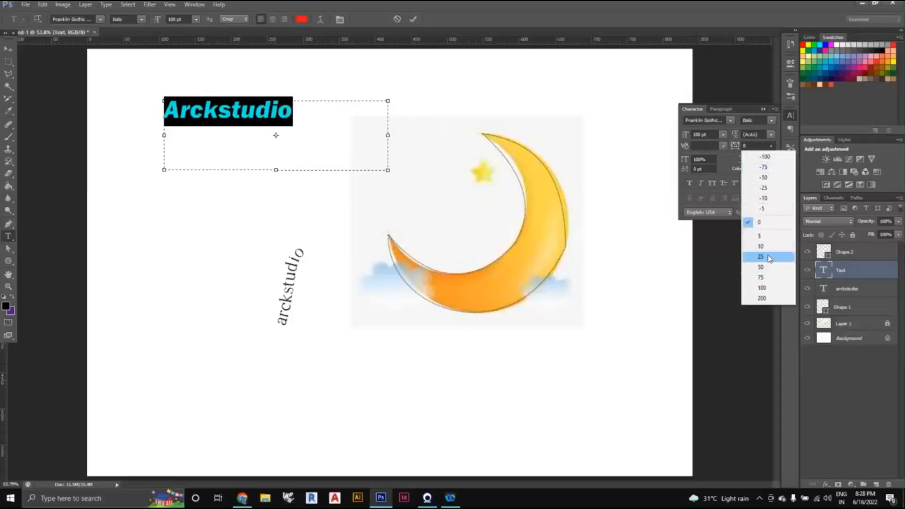
{"action": "left_click", "coordinate": [769, 257]}
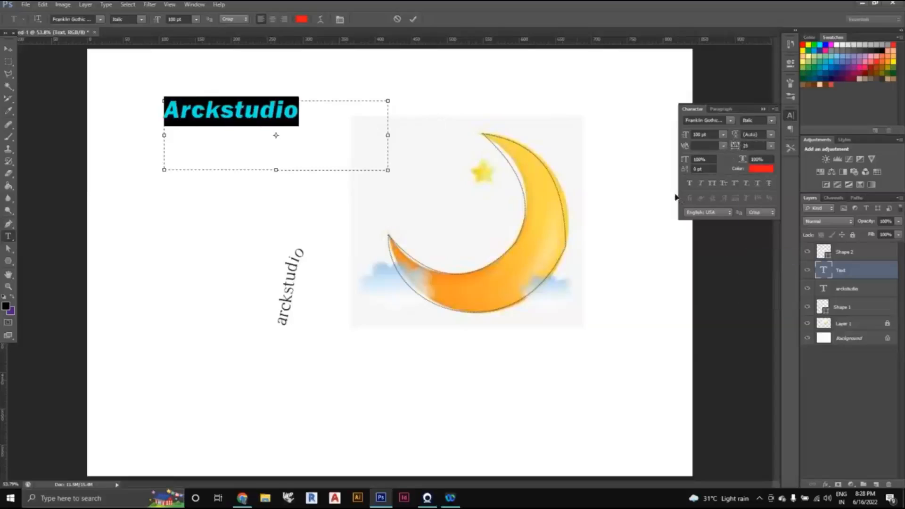
{"action": "left_click", "coordinate": [771, 147]}
{"action": "left_click", "coordinate": [763, 267]}
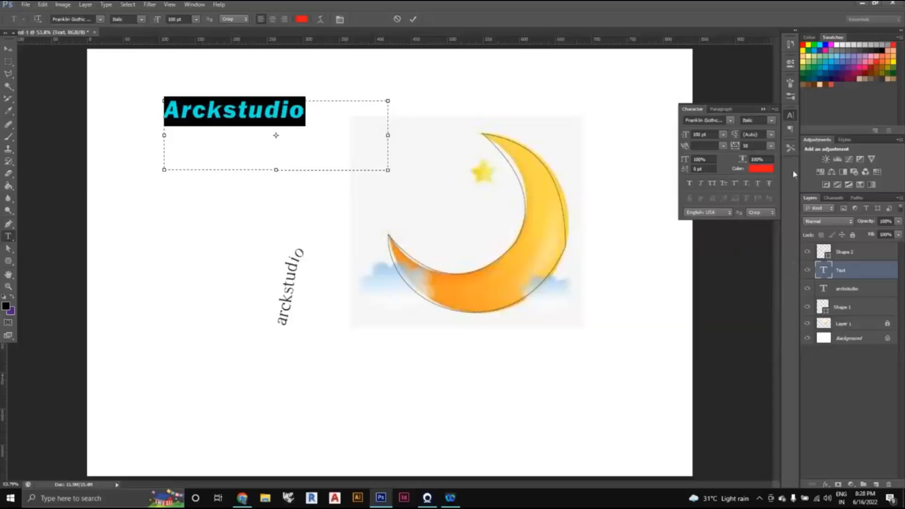
{"action": "left_click", "coordinate": [771, 146]}
{"action": "left_click", "coordinate": [763, 287]}
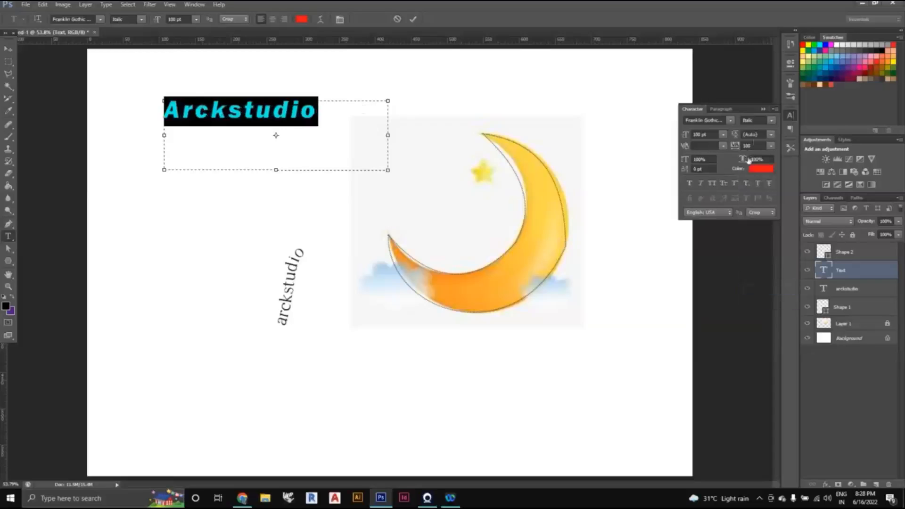
{"action": "left_click", "coordinate": [771, 146]}
{"action": "left_click", "coordinate": [764, 228]}
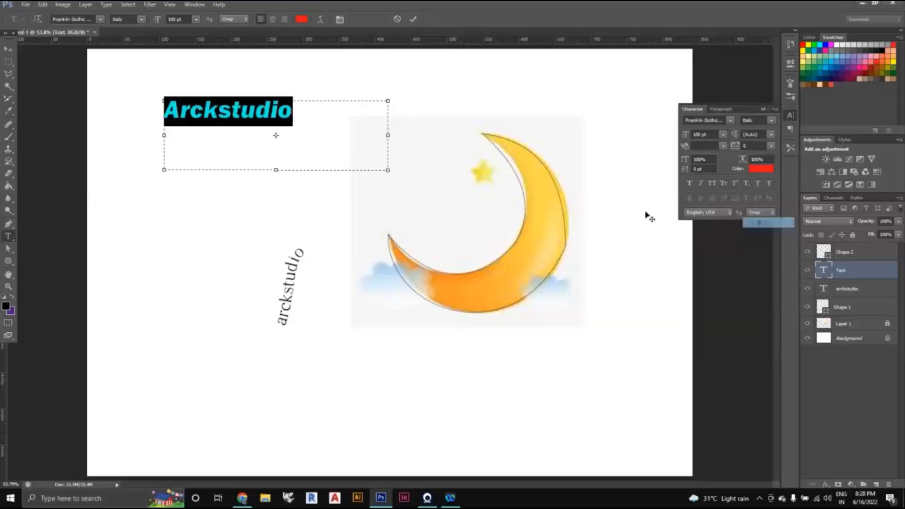
Try superscript on the final letter "o" of Arckstudio, format it as subscript and commit the text.
{"action": "left_click", "coordinate": [310, 114]}
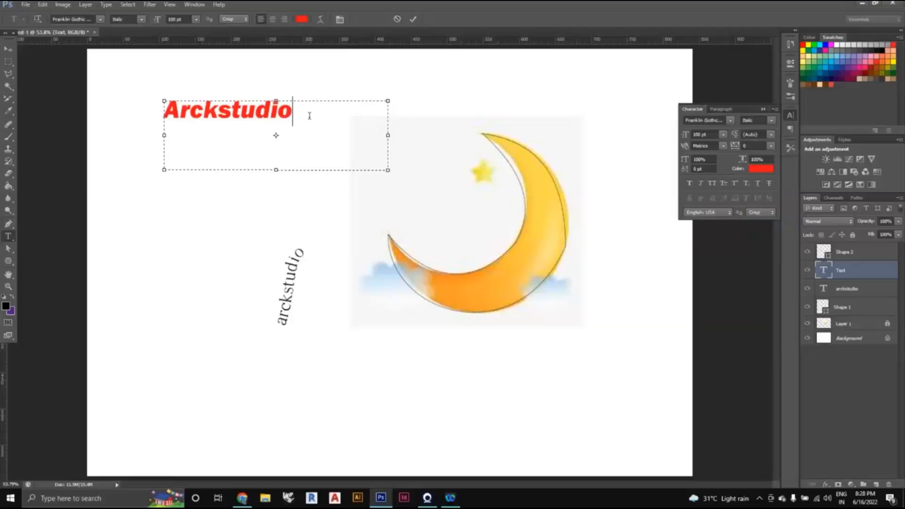
{"action": "left_click_drag", "start_coordinate": [297, 117], "coordinate": [282, 118]}
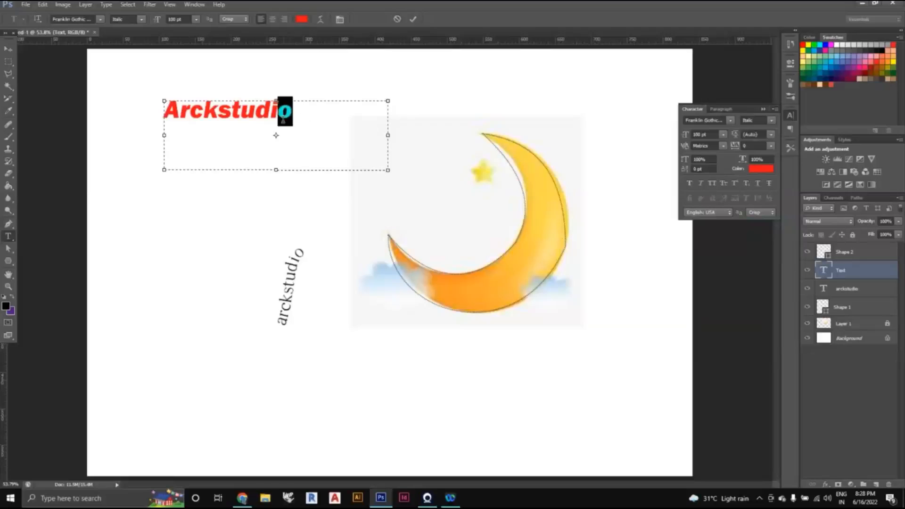
{"action": "left_click", "coordinate": [736, 183]}
{"action": "left_click", "coordinate": [746, 183]}
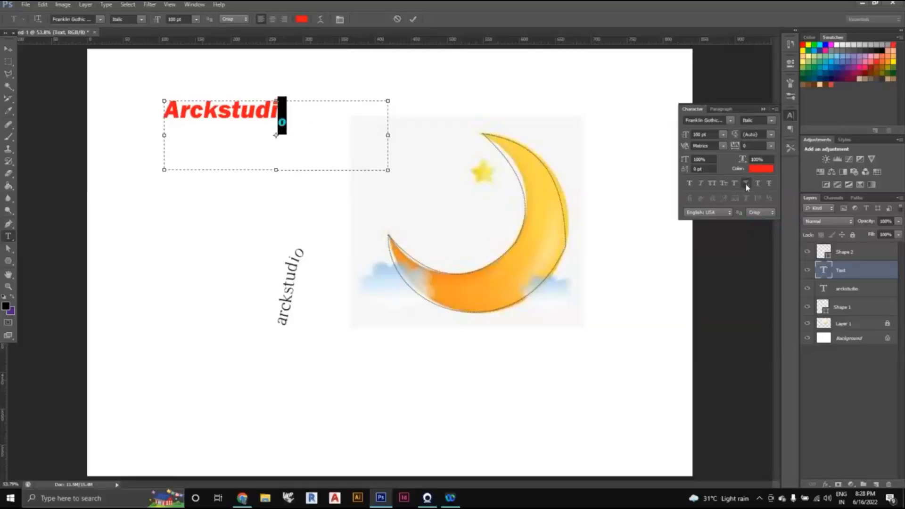
{"action": "left_click", "coordinate": [737, 184]}
{"action": "left_click", "coordinate": [746, 183]}
{"action": "left_click", "coordinate": [353, 126]}
{"action": "left_click", "coordinate": [10, 49]}
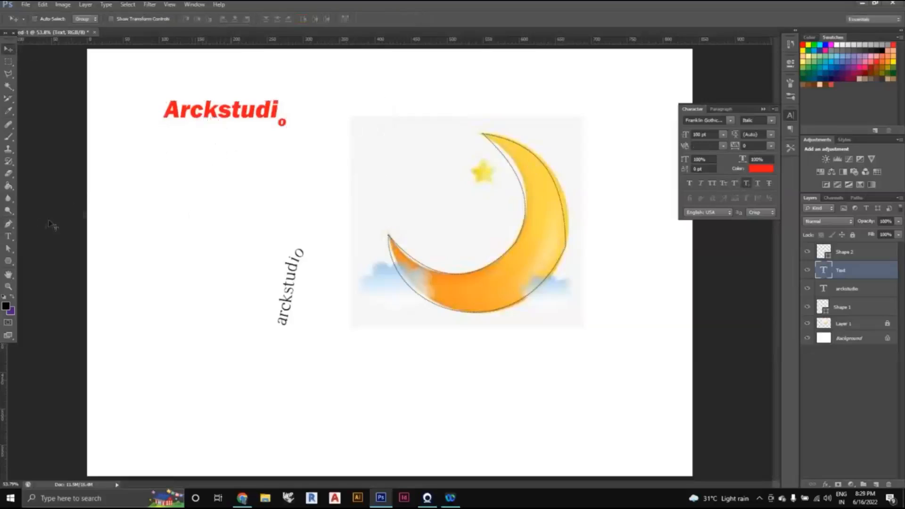
Choose the Rectangle tool from the shape tools and keep its drawing mode on Shape.
{"action": "left_click_drag", "start_coordinate": [9, 236], "coordinate": [42, 245]}
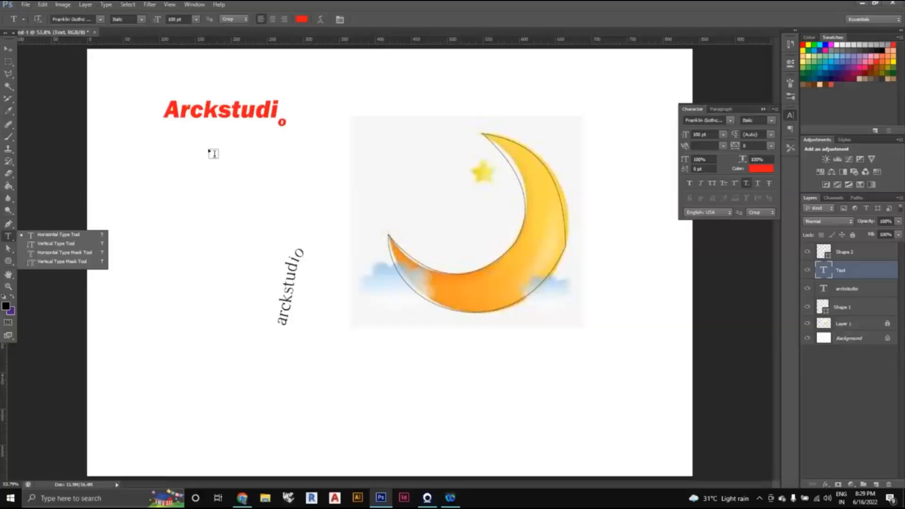
{"action": "left_click", "coordinate": [9, 262]}
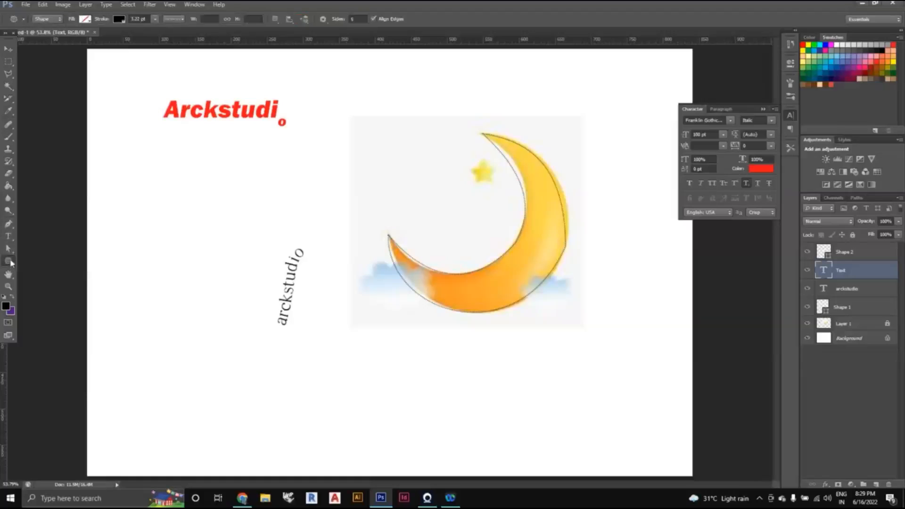
{"action": "left_click", "coordinate": [9, 263]}
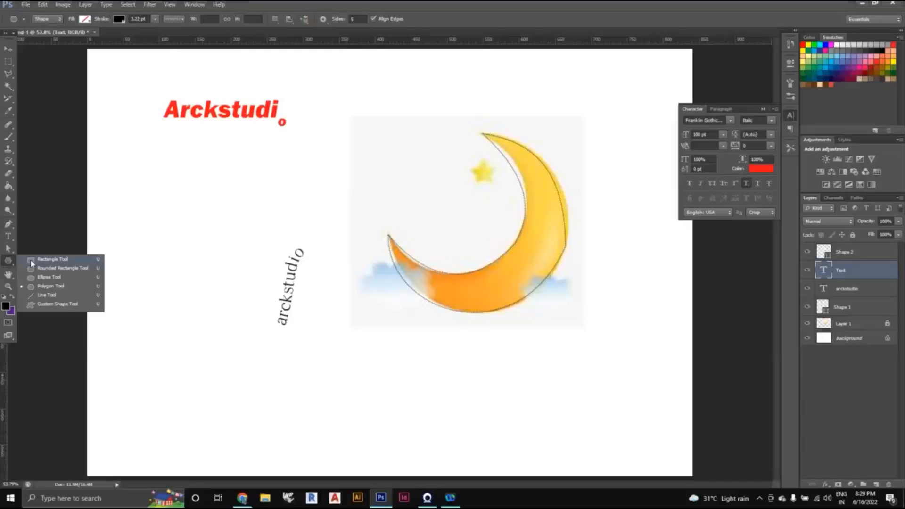
{"action": "left_click", "coordinate": [31, 263]}
{"action": "left_click", "coordinate": [8, 266]}
{"action": "left_click", "coordinate": [41, 262]}
{"action": "left_click", "coordinate": [52, 20]}
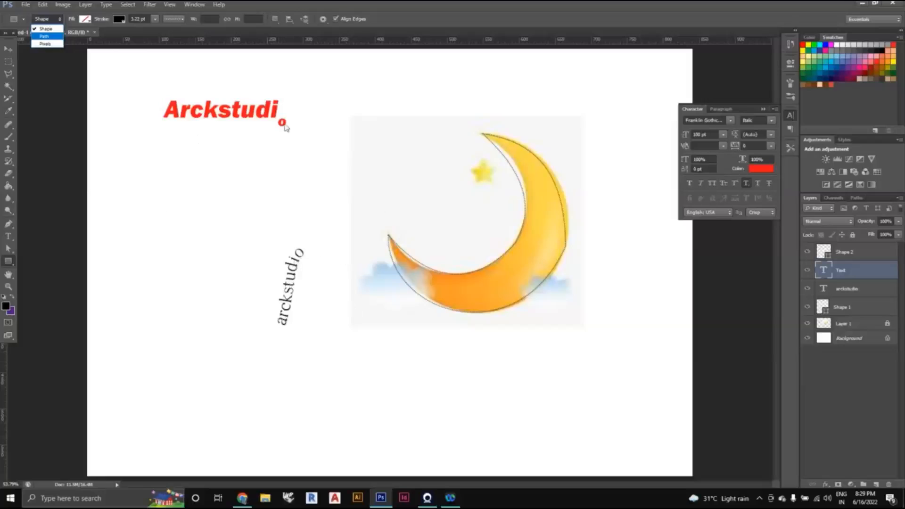
{"action": "left_click", "coordinate": [53, 30]}
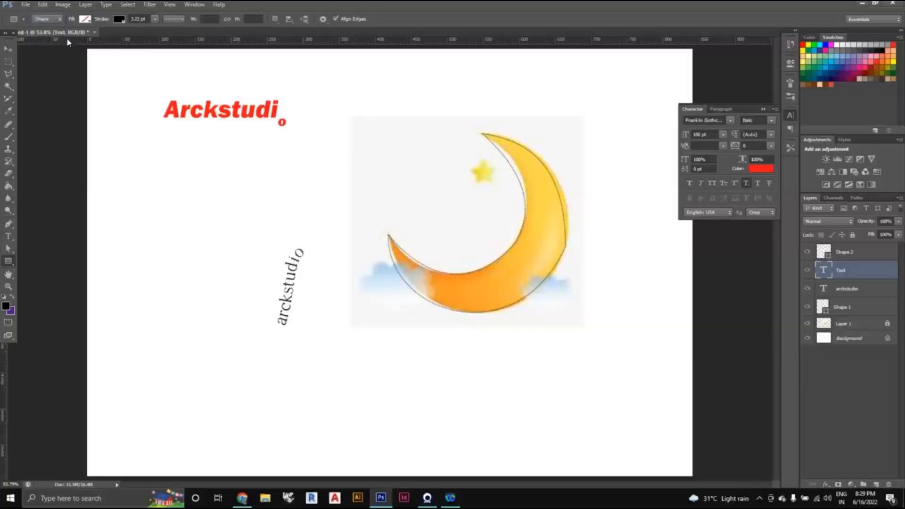
Set the shape fill to green and draw a rectangle about 400 px wide below the Arckstudio text.
{"action": "left_click", "coordinate": [86, 20]}
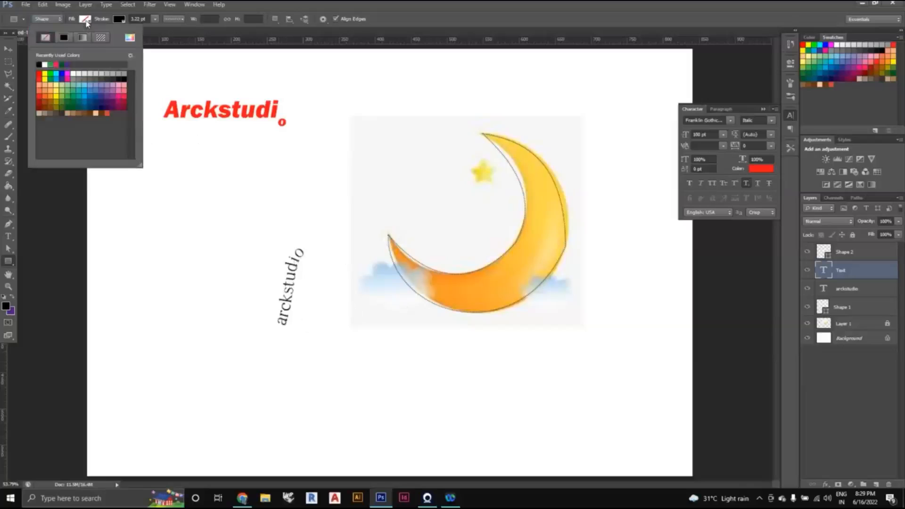
{"action": "left_click", "coordinate": [49, 81]}
{"action": "left_click_drag", "start_coordinate": [170, 170], "coordinate": [270, 242]}
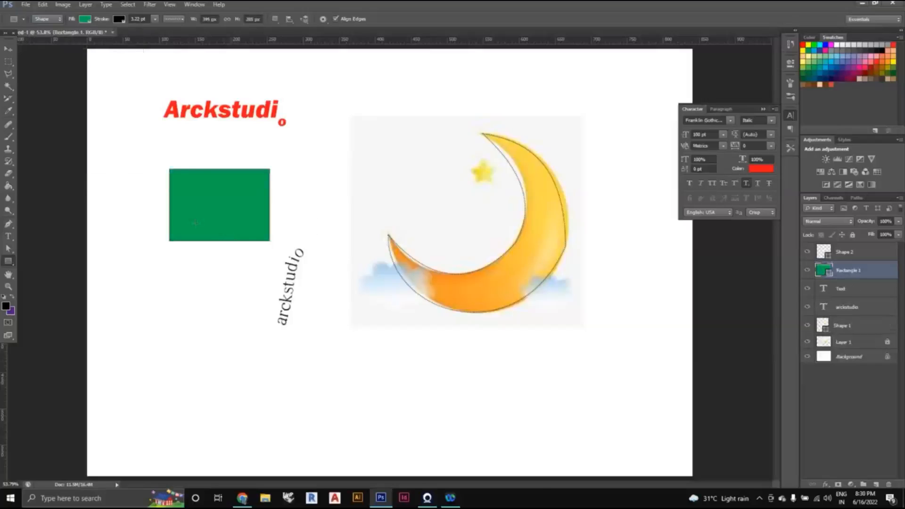
Thicken the green rectangle's outline to a stroke width of about 6.69 pt.
{"action": "scroll", "coordinate": [163, 169], "scroll_direction": "up", "scroll_amount": 3}
{"action": "scroll", "coordinate": [167, 168], "scroll_direction": "up", "scroll_amount": 1}
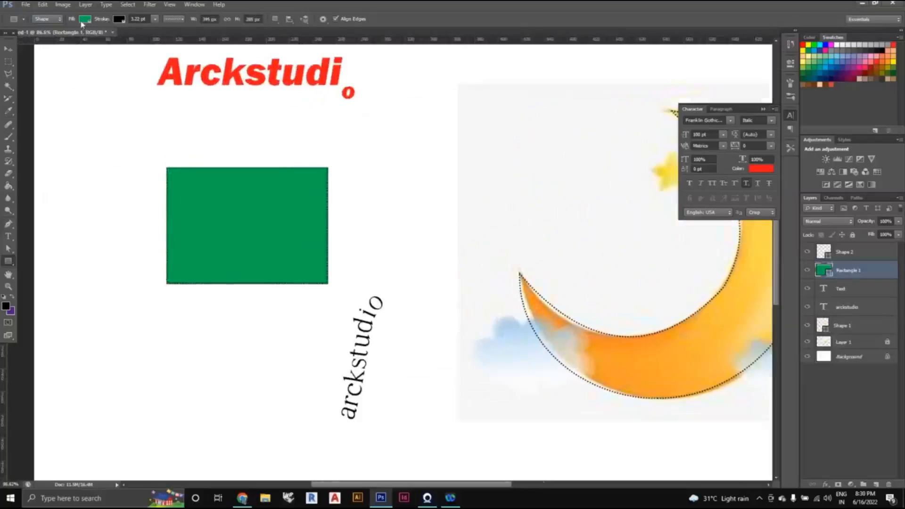
{"action": "left_click", "coordinate": [155, 19]}
{"action": "mouse_move", "coordinate": [154, 31]}
{"action": "left_mouse_down"}
{"action": "mouse_move", "coordinate": [183, 37]}
{"action": "mouse_move", "coordinate": [151, 41]}
{"action": "mouse_move", "coordinate": [159, 41]}
{"action": "left_mouse_up"}
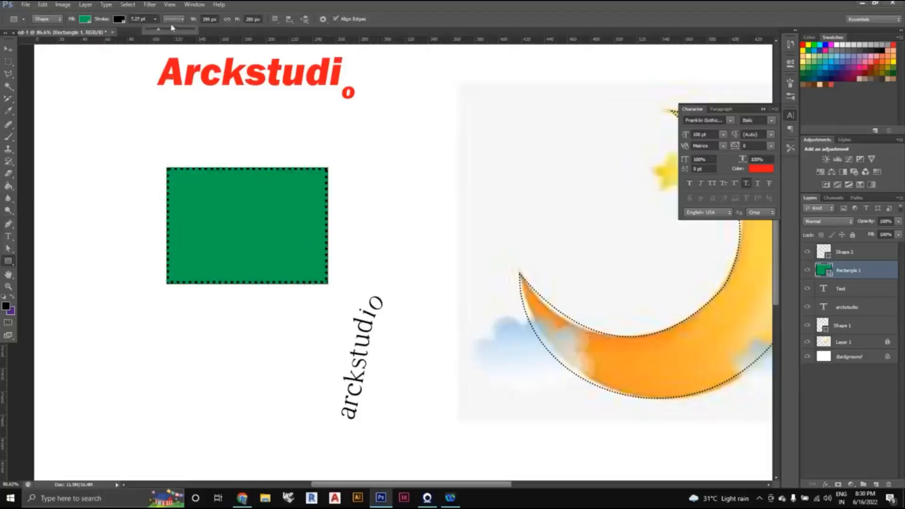
{"action": "left_click_drag", "start_coordinate": [159, 31], "coordinate": [159, 31]}
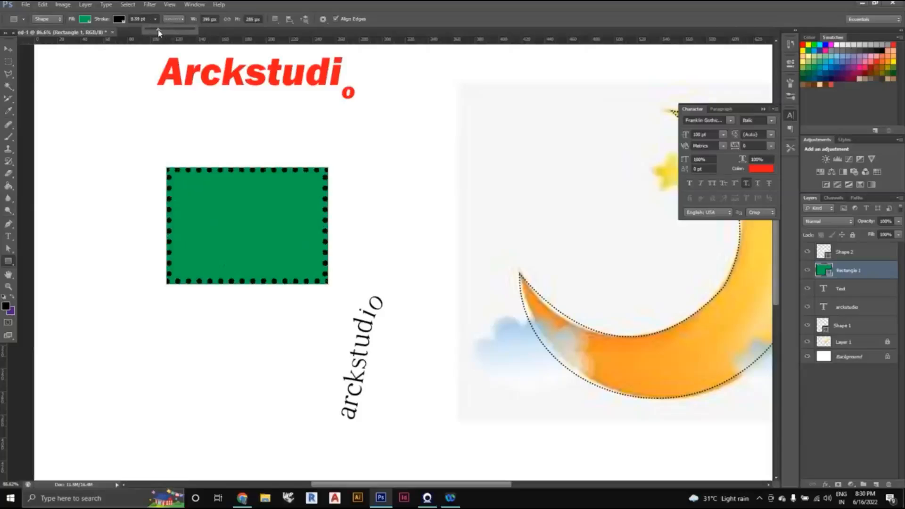
Try the dashed stroke type on the green rectangle and leave its outline as a solid line.
{"action": "left_click", "coordinate": [178, 20]}
{"action": "left_click", "coordinate": [165, 46]}
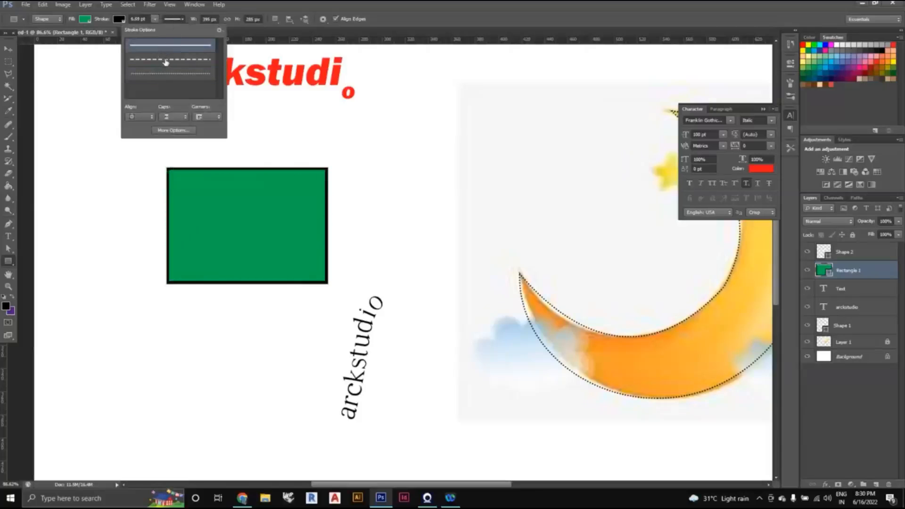
{"action": "left_click", "coordinate": [166, 62]}
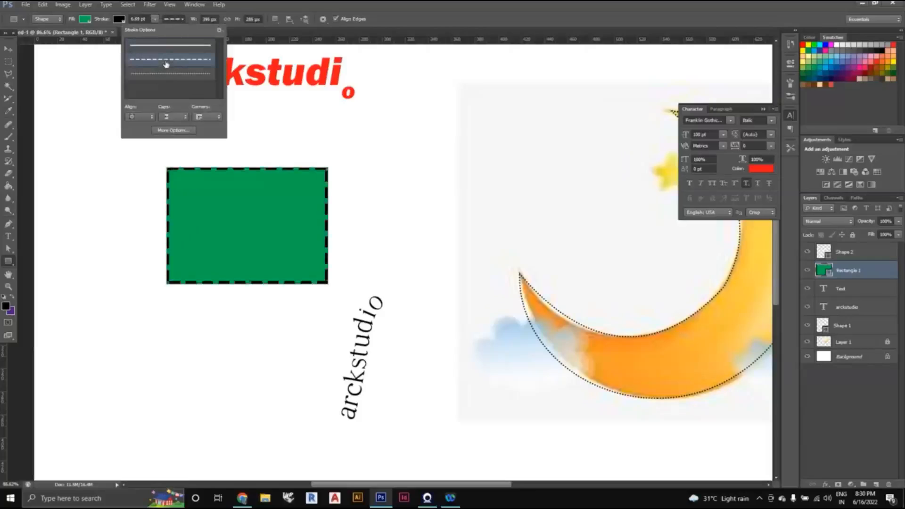
{"action": "left_click", "coordinate": [162, 51]}
{"action": "left_click", "coordinate": [183, 22]}
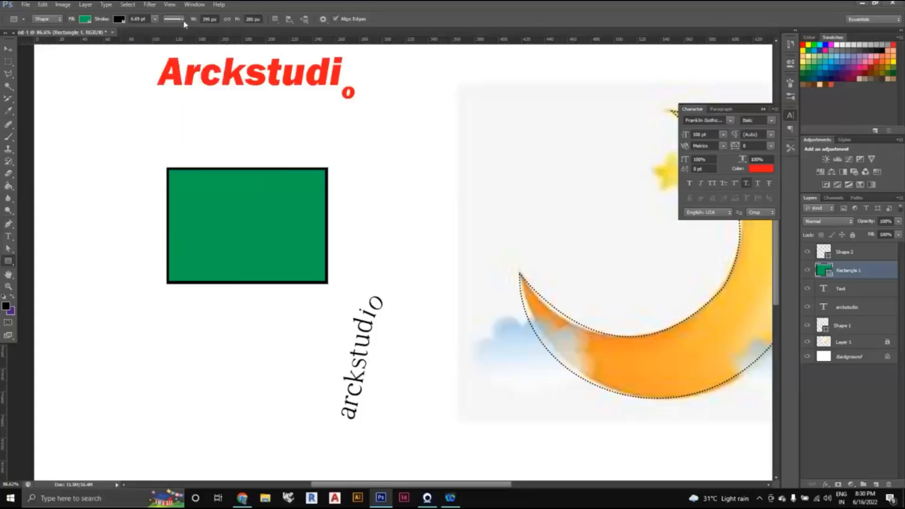
Try a rounded rectangle about 376 px wide with a 10 px corner radius beside the green rectangle, and undo it.
{"action": "scroll", "coordinate": [280, 242], "scroll_direction": "down", "scroll_amount": 2}
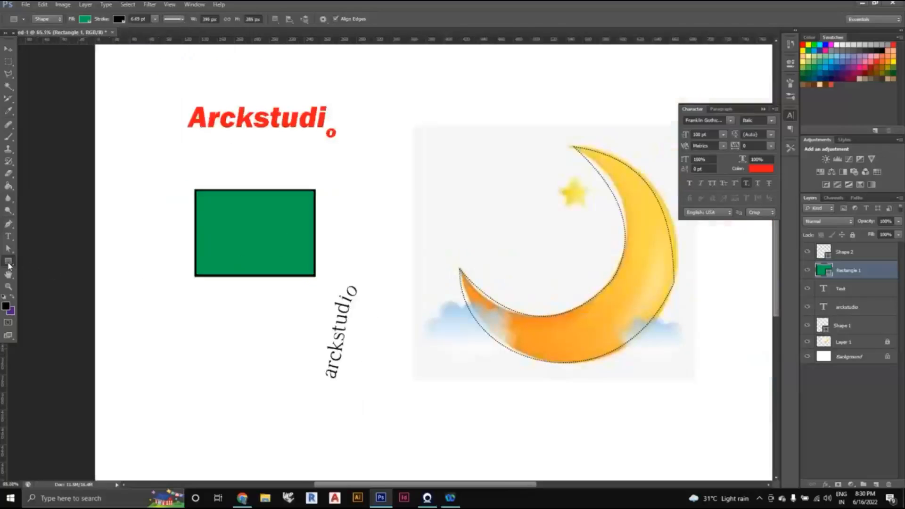
{"action": "right_click", "coordinate": [8, 263]}
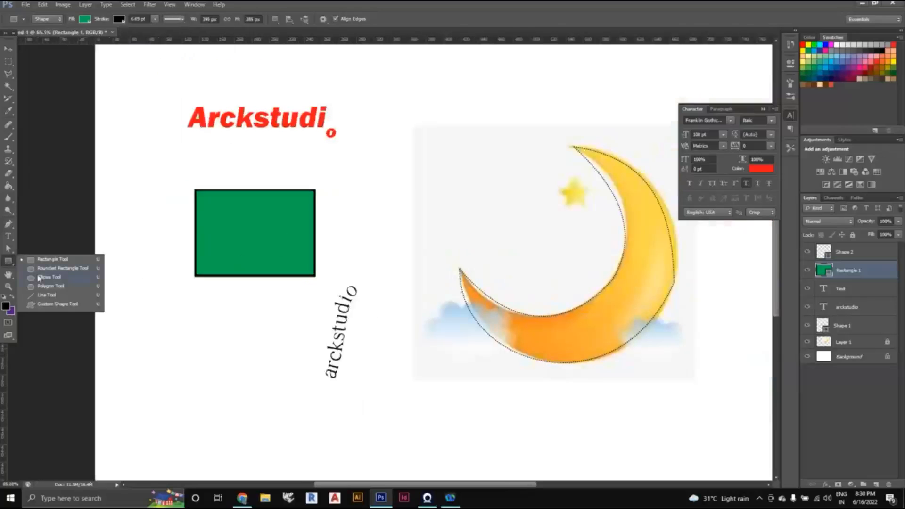
{"action": "left_click", "coordinate": [43, 277]}
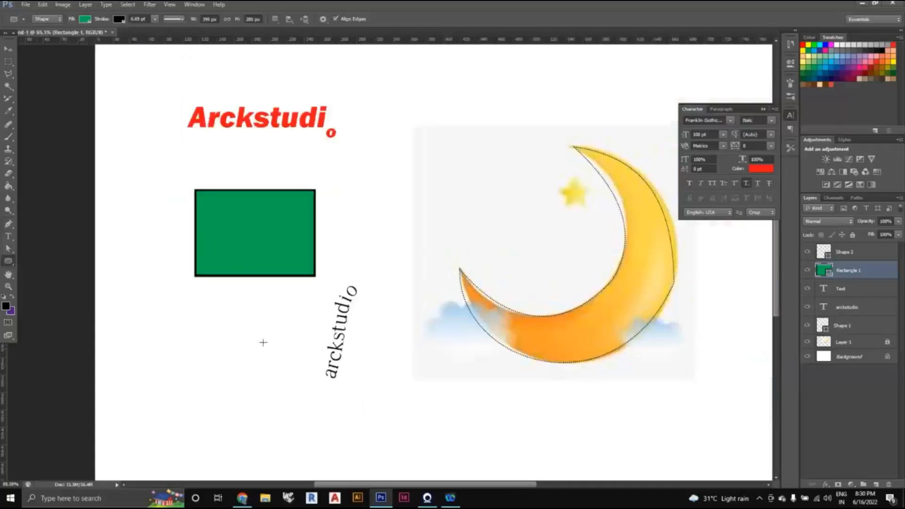
{"action": "right_click", "coordinate": [6, 266]}
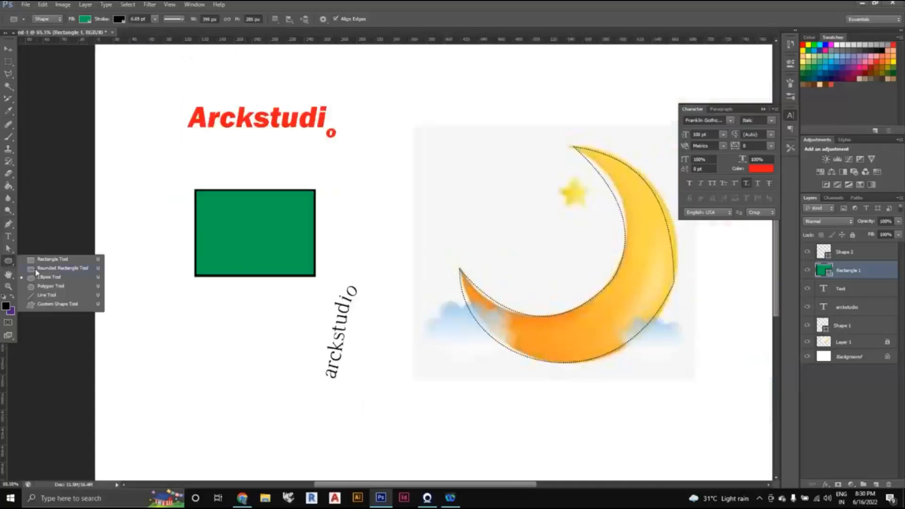
{"action": "left_click", "coordinate": [36, 270]}
{"action": "left_click_drag", "start_coordinate": [385, 149], "coordinate": [499, 230]}
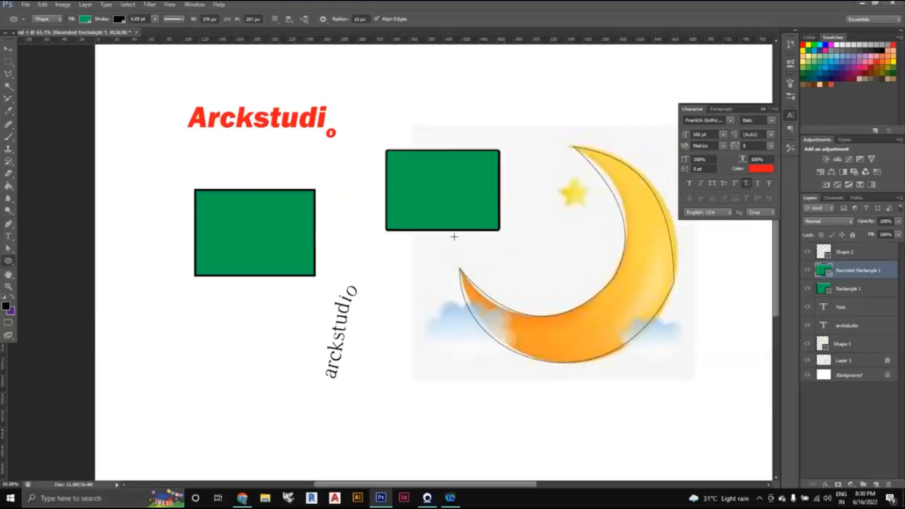
{"action": "key", "text": "ctrl+z"}
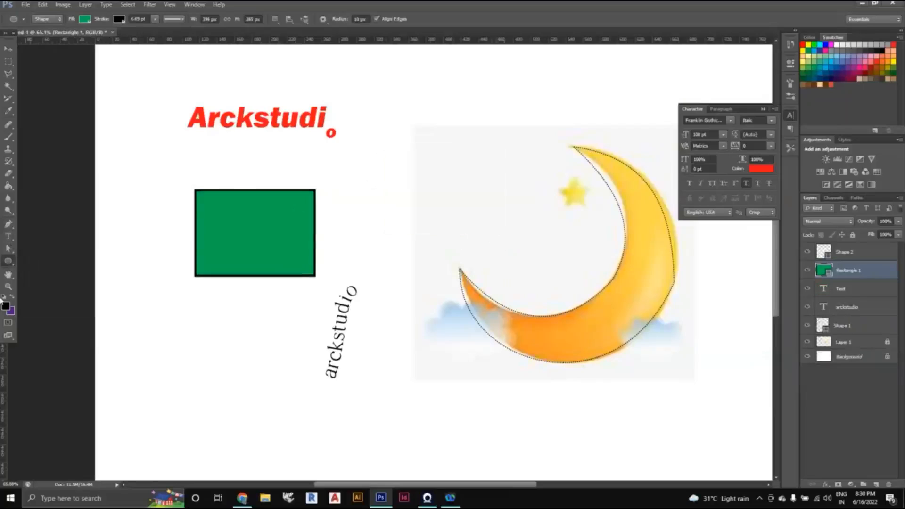
Draw a green circle with the Ellipse tool directly below the green rectangle.
{"action": "right_click", "coordinate": [7, 264]}
{"action": "left_click", "coordinate": [50, 280]}
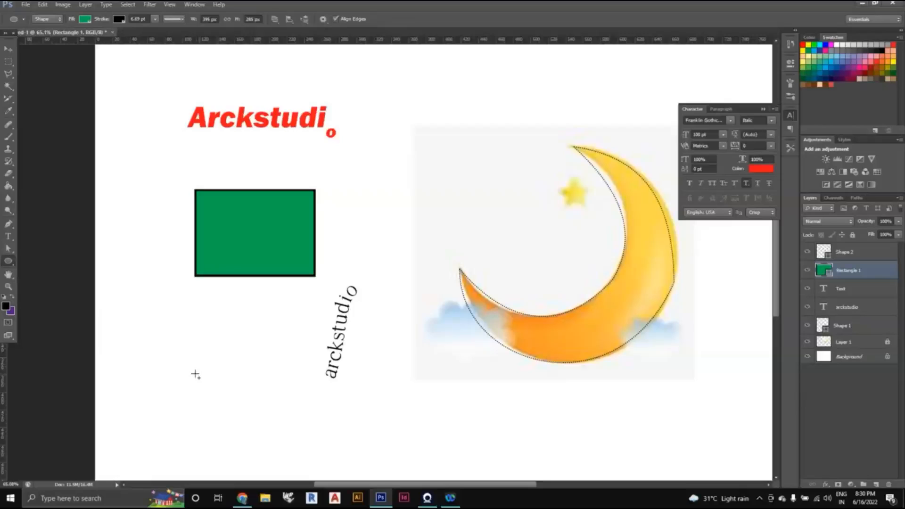
{"action": "left_click_drag", "start_coordinate": [195, 374], "coordinate": [367, 289]}
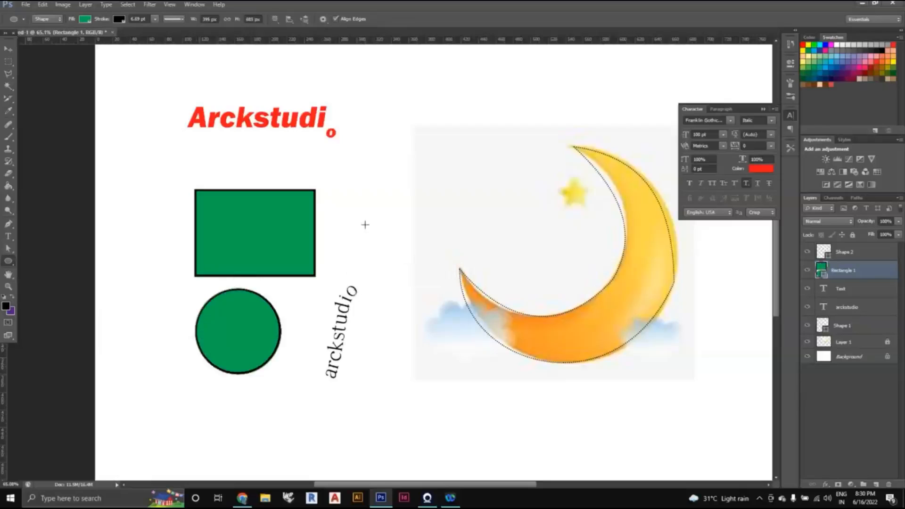
Try a flat ellipse about 444 px wide and several 1 px straight lines beside the green rectangle, and undo each of them.
{"action": "left_click_drag", "start_coordinate": [350, 208], "coordinate": [487, 273]}
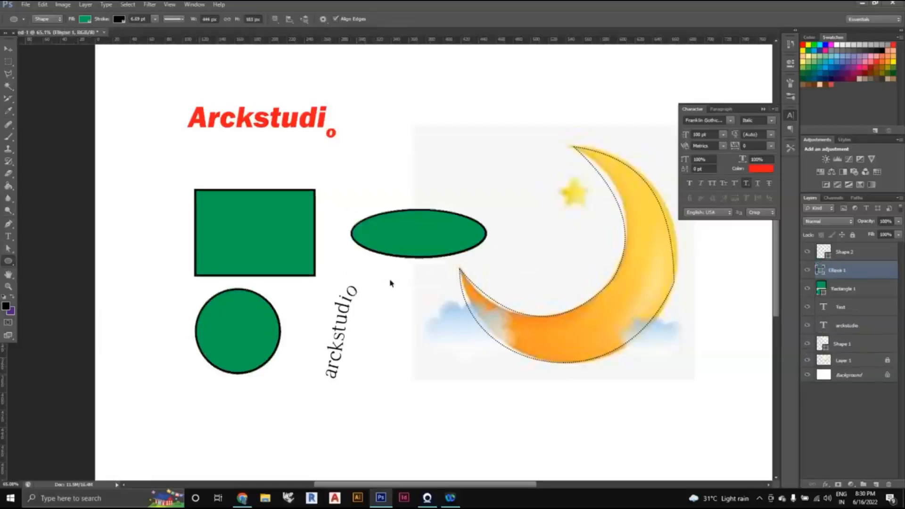
{"action": "key", "text": "ctrl+z"}
{"action": "right_click", "coordinate": [9, 262]}
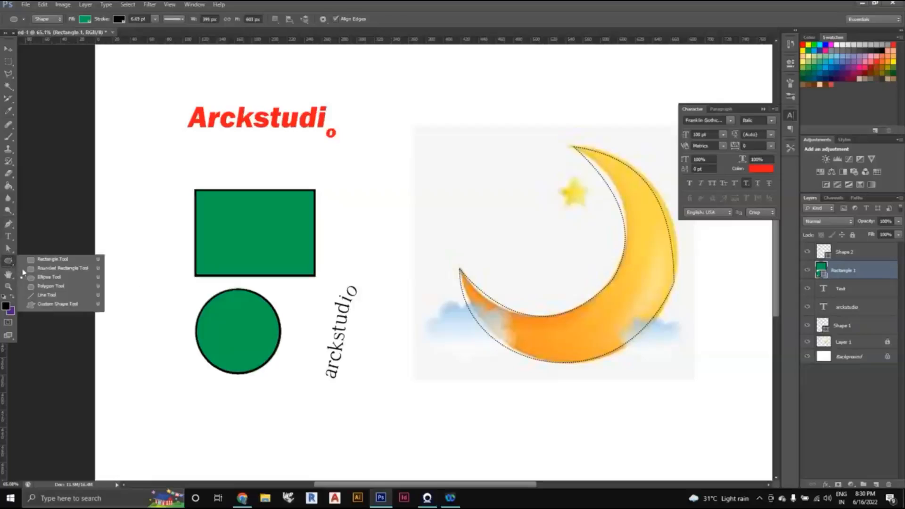
{"action": "left_click", "coordinate": [44, 297]}
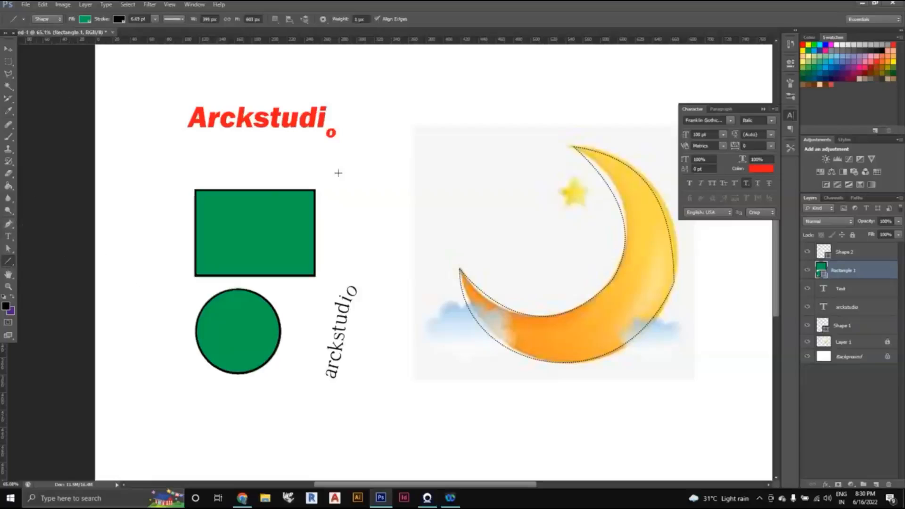
{"action": "mouse_move", "coordinate": [334, 181]}
{"action": "left_mouse_down"}
{"action": "mouse_move", "coordinate": [505, 193]}
{"action": "mouse_move", "coordinate": [486, 207]}
{"action": "mouse_move", "coordinate": [404, 116]}
{"action": "mouse_move", "coordinate": [463, 201]}
{"action": "left_mouse_up"}
{"action": "left_click_drag", "start_coordinate": [448, 164], "coordinate": [400, 245]}
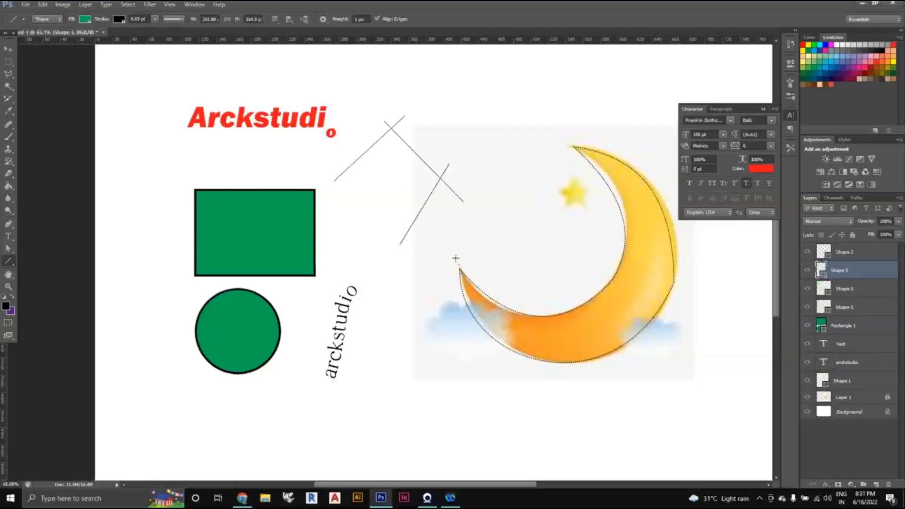
{"action": "key", "text": "ctrl+z"}
{"action": "key", "text": "ctrl+z"}
{"action": "key", "text": "ctrl+alt+z"}
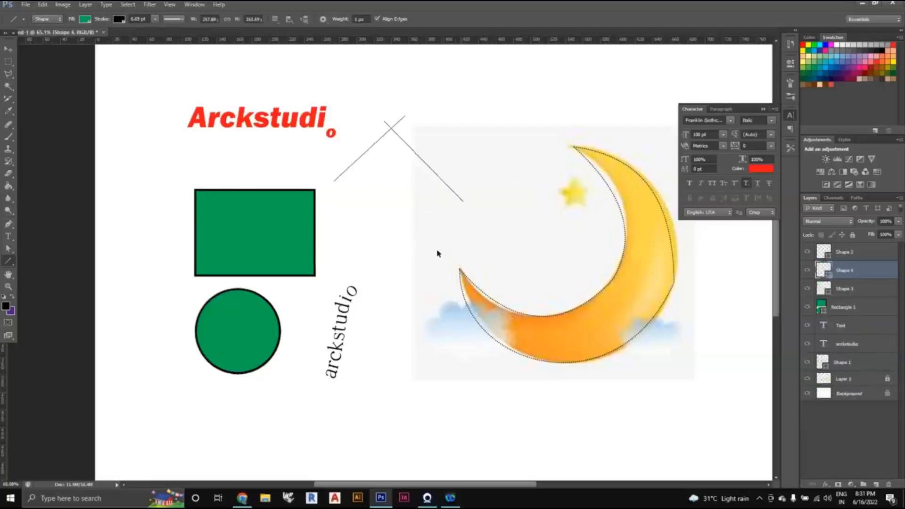
{"action": "key", "text": "ctrl+alt+z"}
{"action": "key", "text": "ctrl+alt+z"}
Draw a solid right-pointing arrow about 483 px wide between the Arckstudio text and the star with the Custom Shape tool, and activate the Move tool.
{"action": "right_click", "coordinate": [12, 266]}
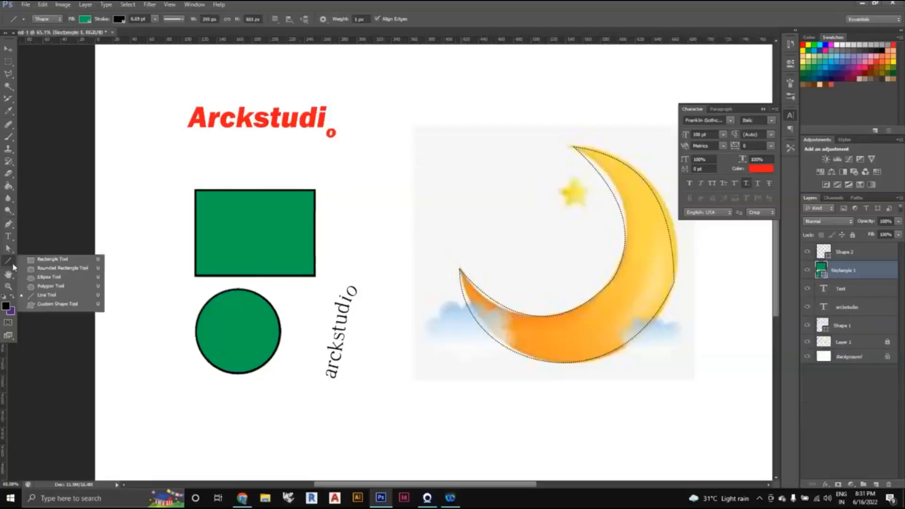
{"action": "left_click", "coordinate": [49, 305]}
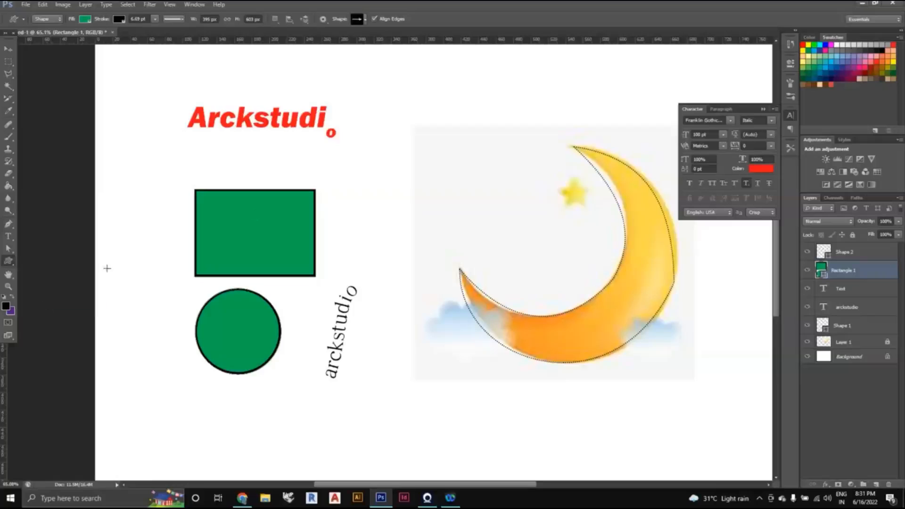
{"action": "left_click", "coordinate": [364, 20]}
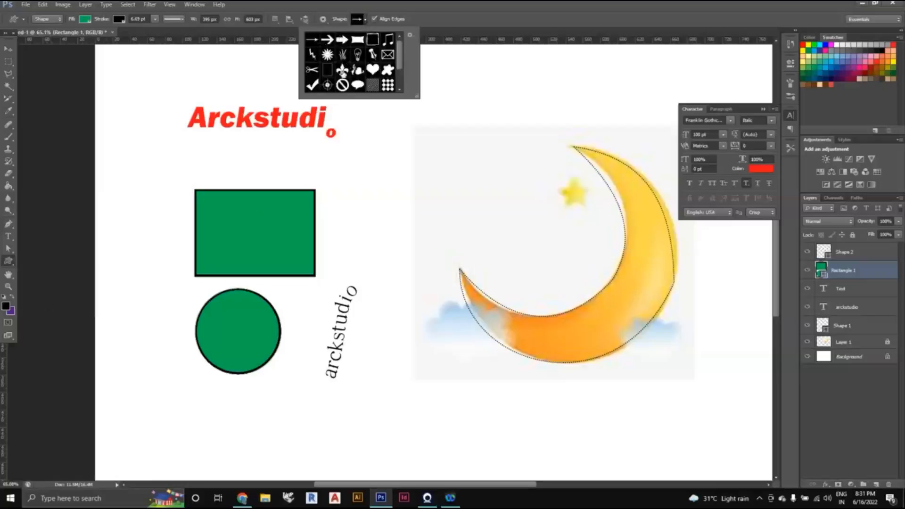
{"action": "scroll", "coordinate": [366, 75], "scroll_direction": "down", "scroll_amount": 4}
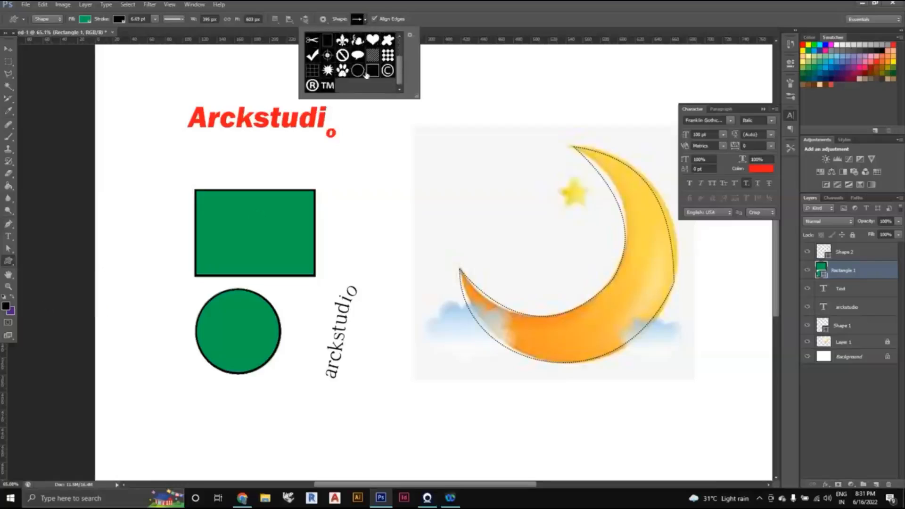
{"action": "scroll", "coordinate": [367, 75], "scroll_direction": "up", "scroll_amount": 4}
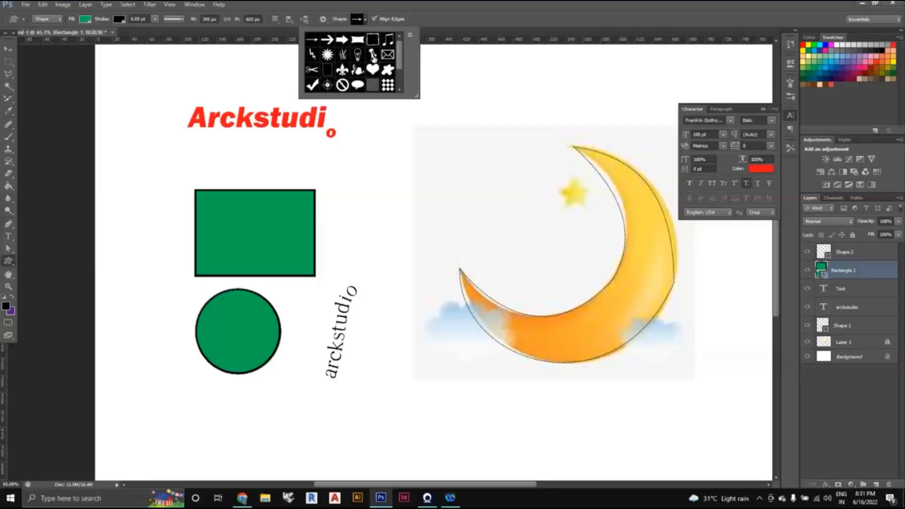
{"action": "left_click", "coordinate": [342, 39]}
{"action": "left_click_drag", "start_coordinate": [365, 148], "coordinate": [512, 178]}
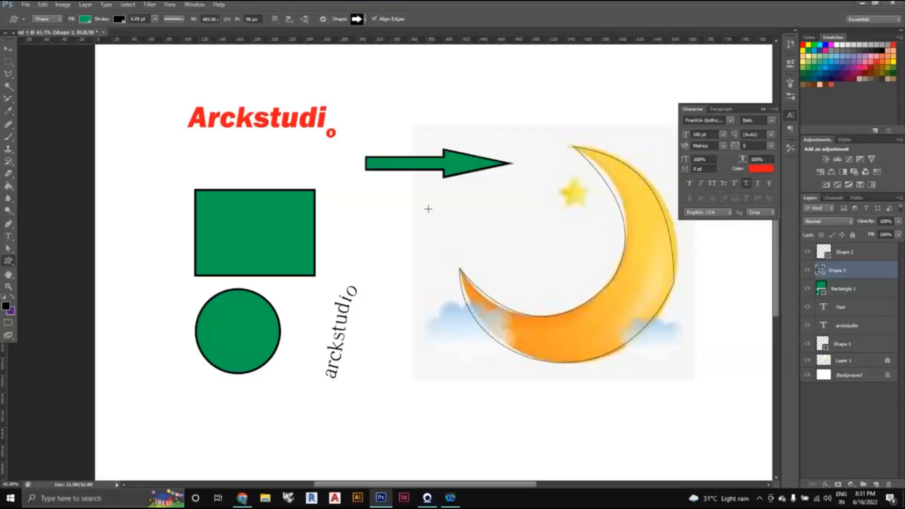
{"action": "scroll", "coordinate": [396, 228], "scroll_direction": "down", "scroll_amount": 3}
{"action": "scroll", "coordinate": [414, 231], "scroll_direction": "up", "scroll_amount": 2}
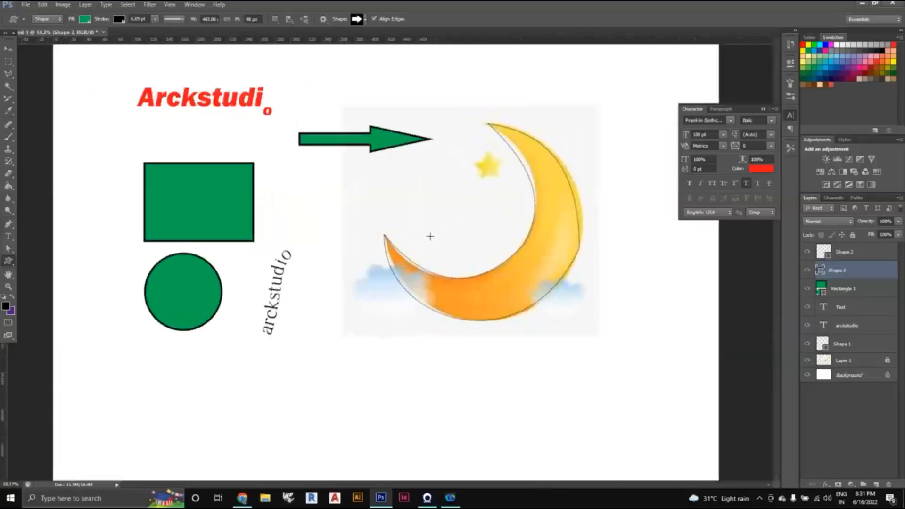
{"action": "scroll", "coordinate": [429, 236], "scroll_direction": "down", "scroll_amount": 2}
{"action": "key", "text": "v"}
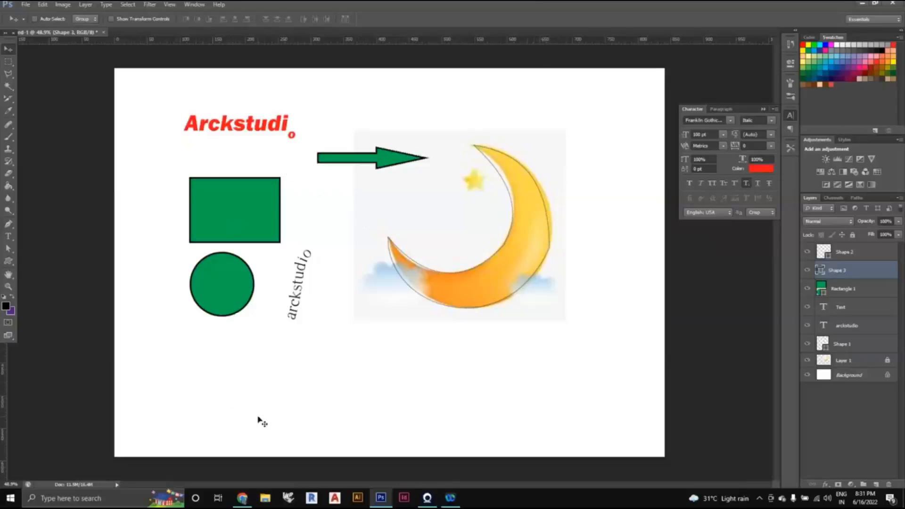
Switch to the workshop presentation in Chrome and advance from the Class 9 slide to the sheet layout ideas slide.
{"action": "mouse_move", "coordinate": [246, 501]}
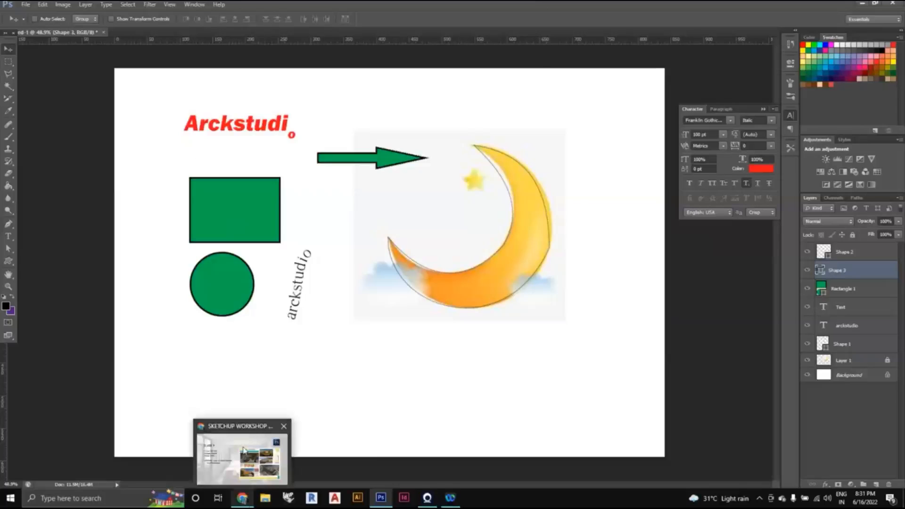
{"action": "left_click", "coordinate": [244, 450]}
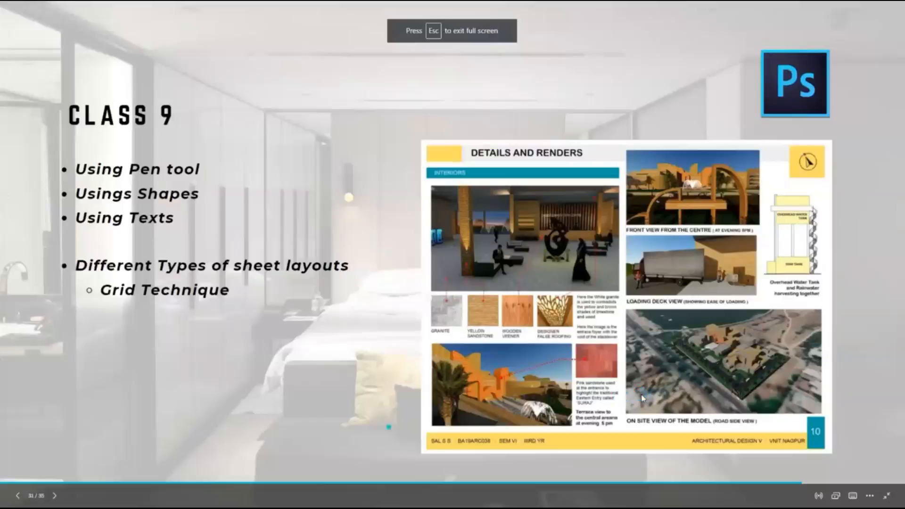
{"action": "left_click", "coordinate": [641, 396]}
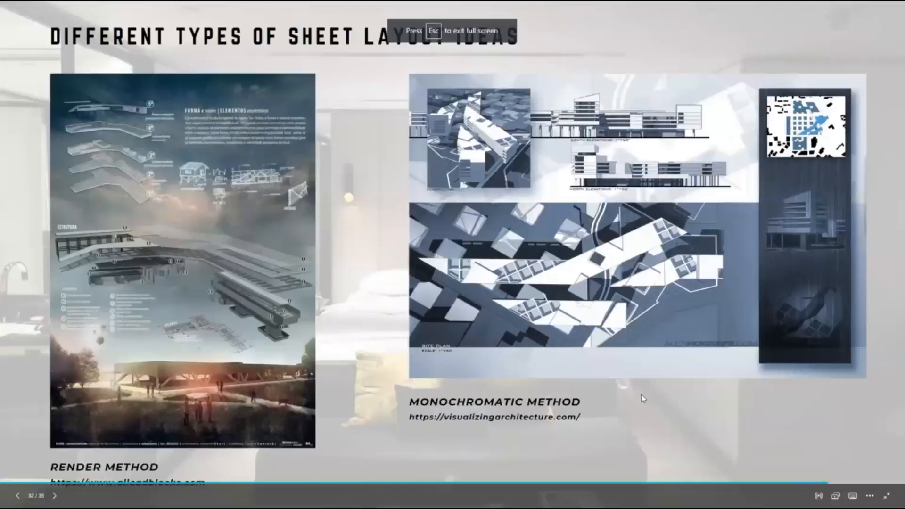